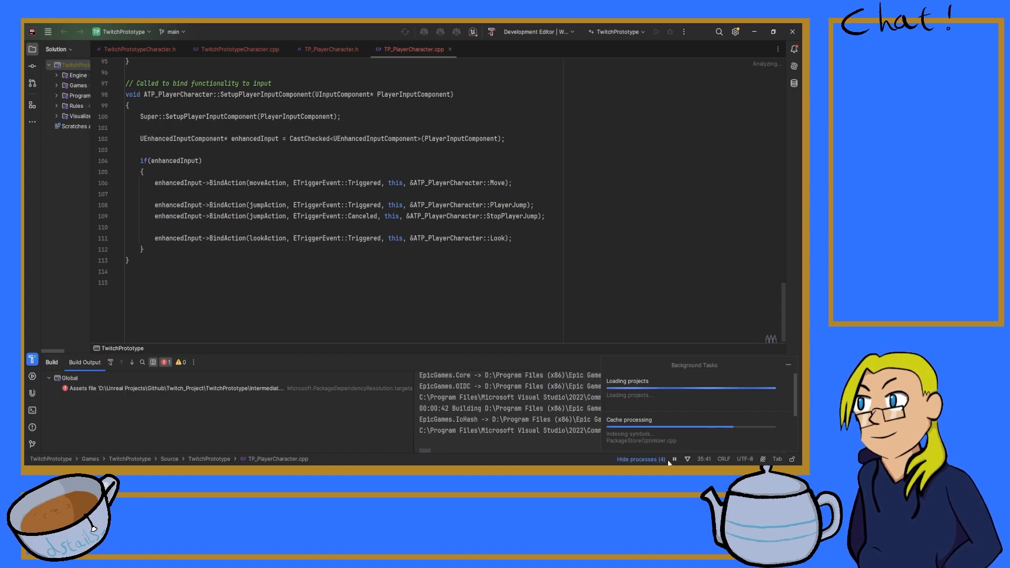
Step: Examine the first error in the build results, the running background tasks and the ongoing build output
{"action": "left_click", "coordinate": [189, 390]}
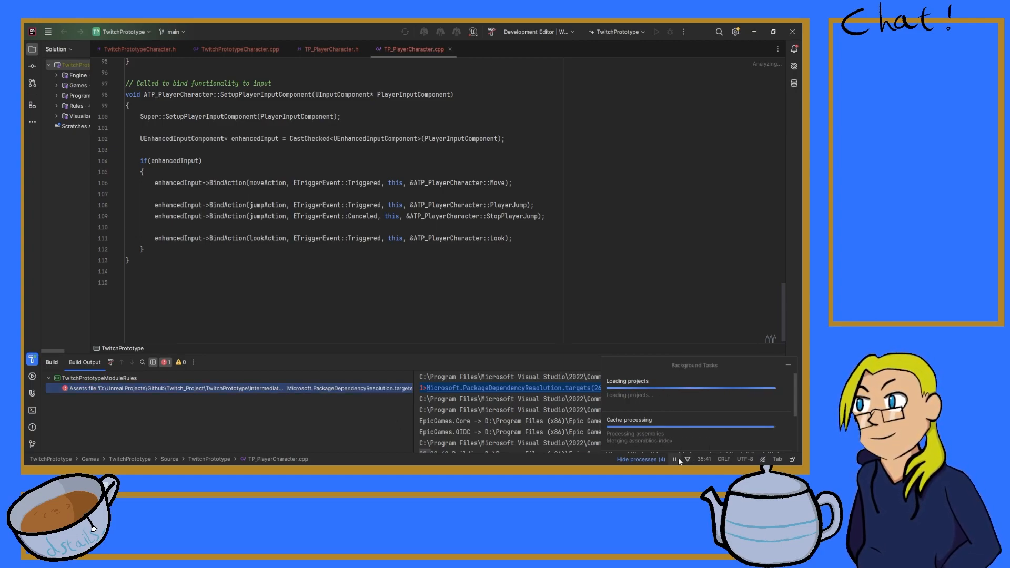
{"action": "left_click", "coordinate": [788, 365]}
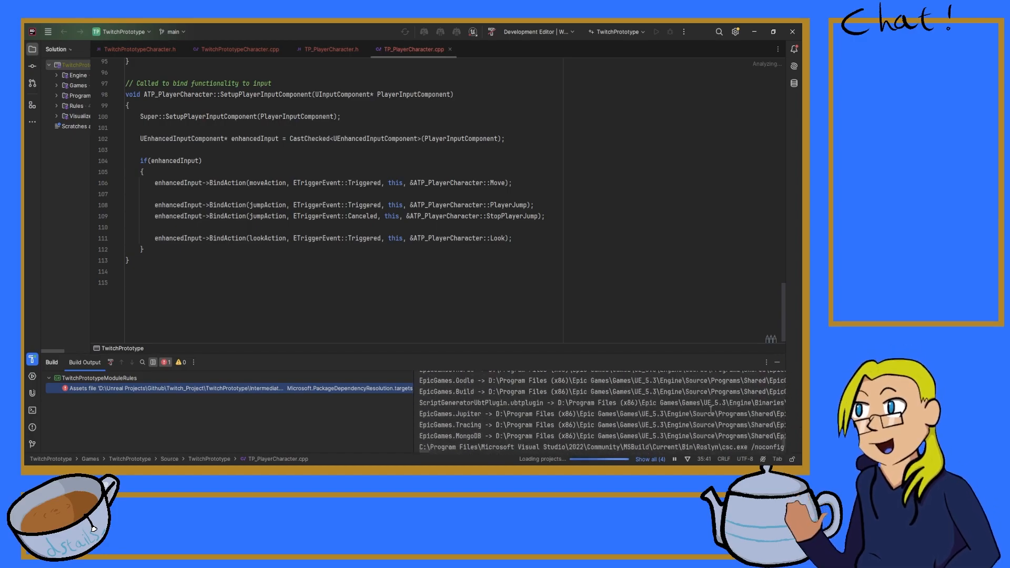
{"action": "left_click", "coordinate": [607, 461]}
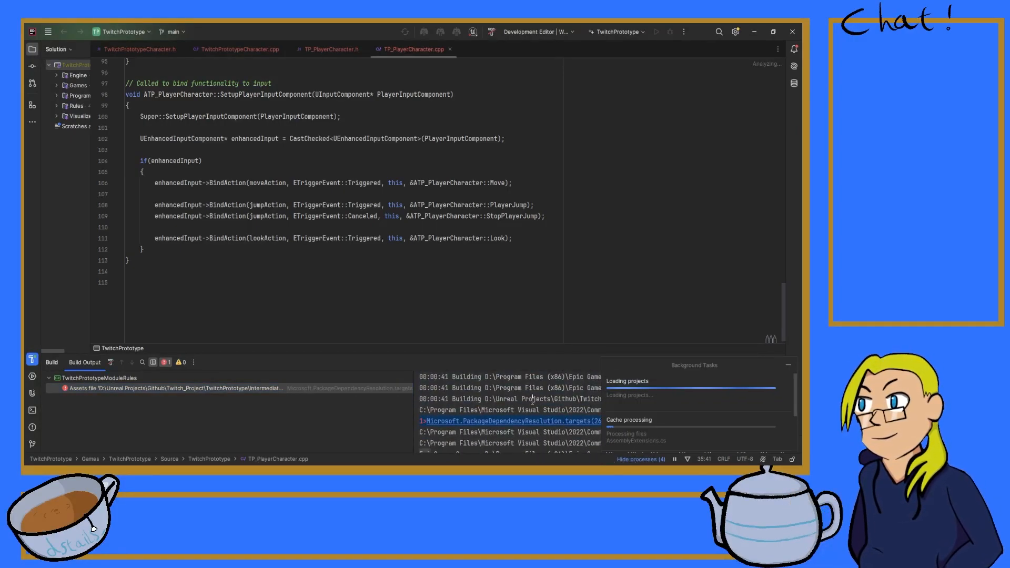
{"action": "left_click", "coordinate": [789, 364]}
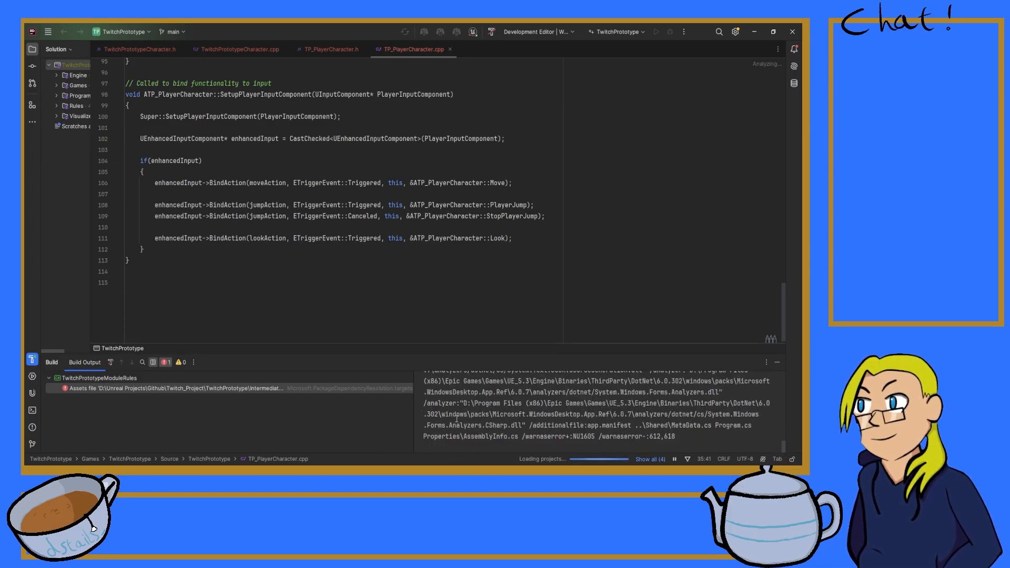
{"action": "scroll", "coordinate": [457, 419], "scroll_direction": "up", "scroll_amount": 1}
{"action": "scroll", "coordinate": [457, 419], "scroll_direction": "down", "scroll_amount": 5}
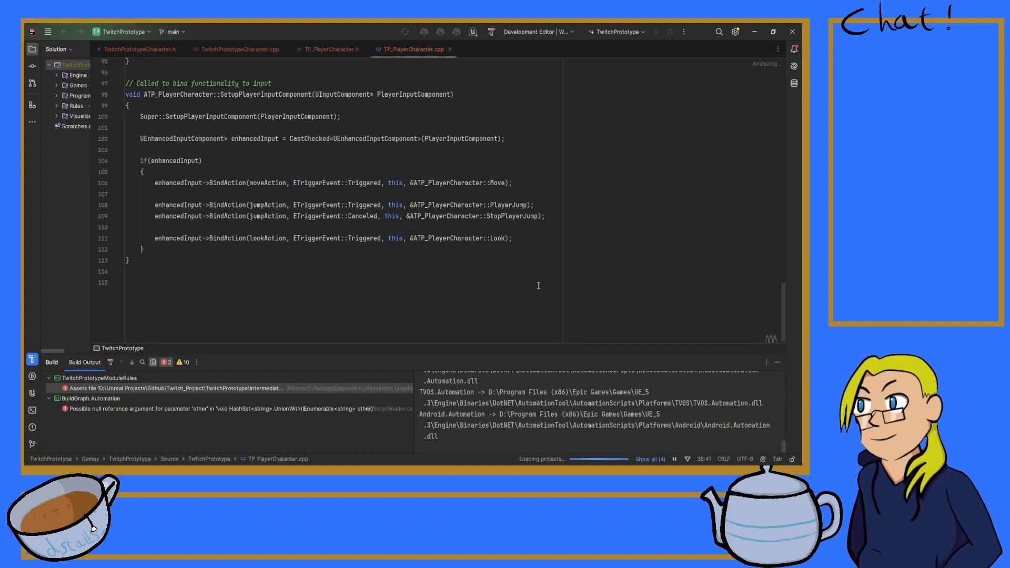
{"action": "left_click", "coordinate": [473, 32]}
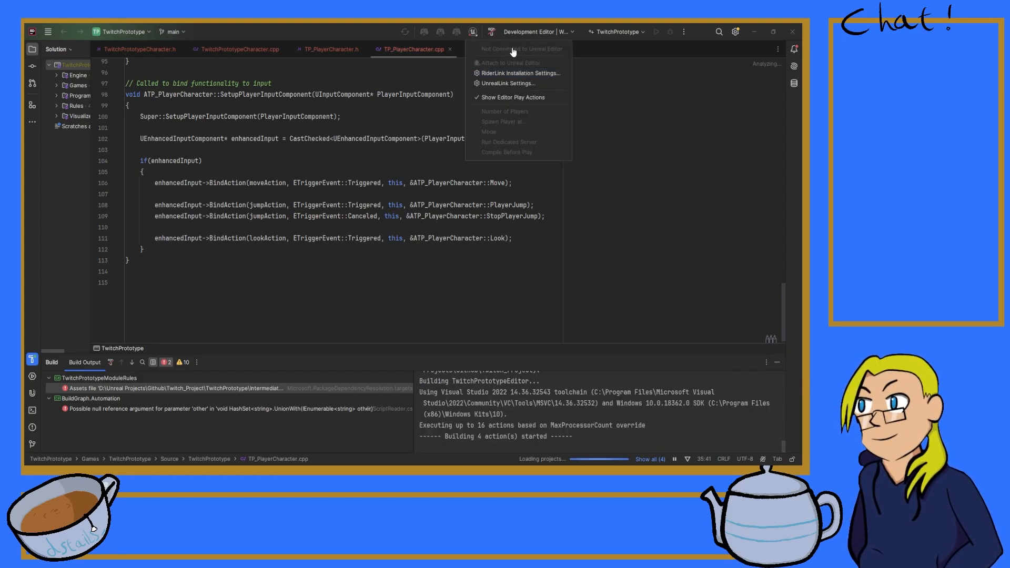
{"action": "left_click", "coordinate": [356, 173]}
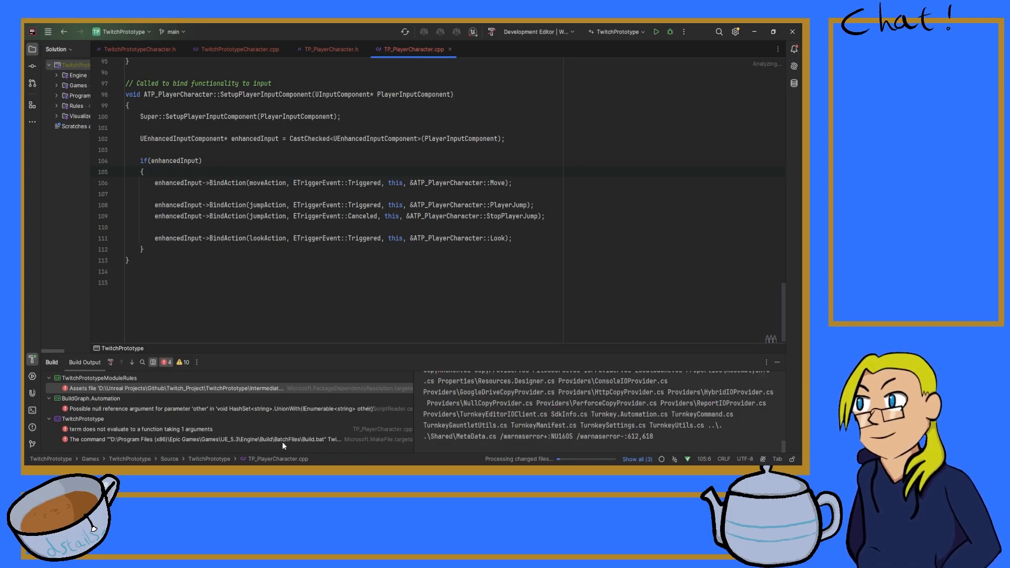
Step: Go to the TP_PlayerCharacter.cpp line behind the "term does not evaluate to a function taking 1 arguments" error
{"action": "left_click", "coordinate": [194, 429]}
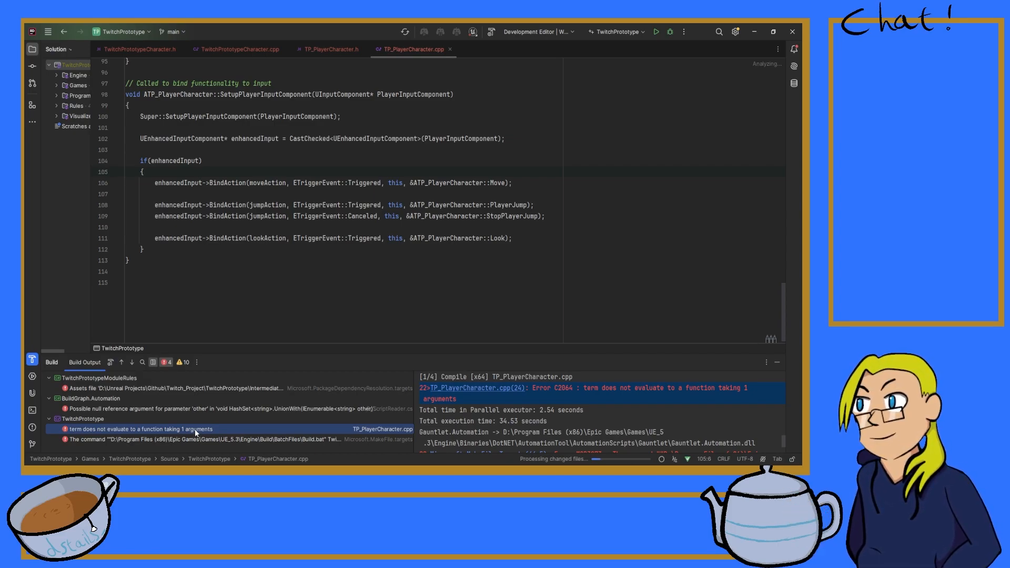
{"action": "double_click", "coordinate": [195, 428]}
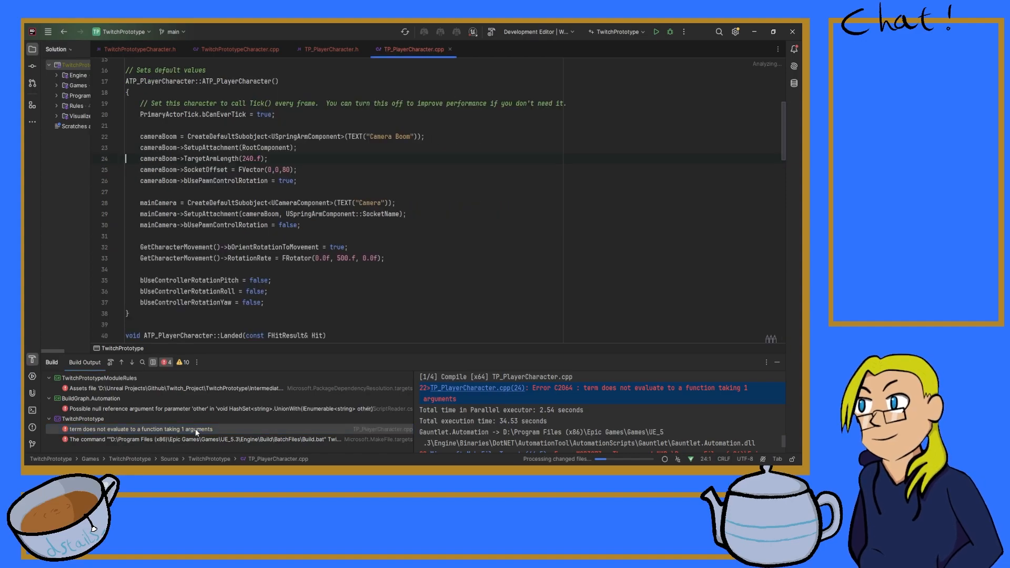
{"action": "left_click", "coordinate": [245, 158]}
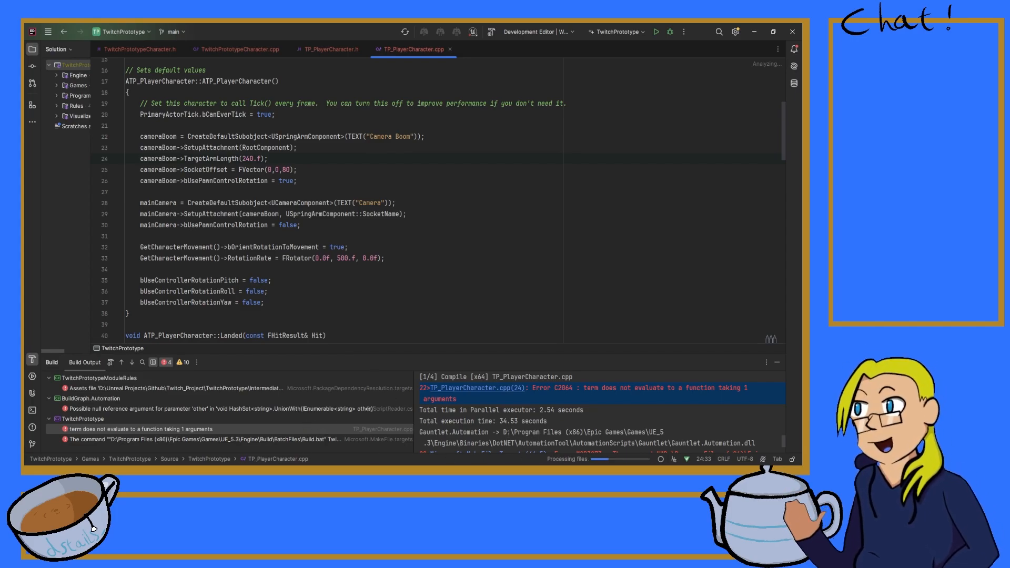
{"action": "left_click", "coordinate": [280, 464]}
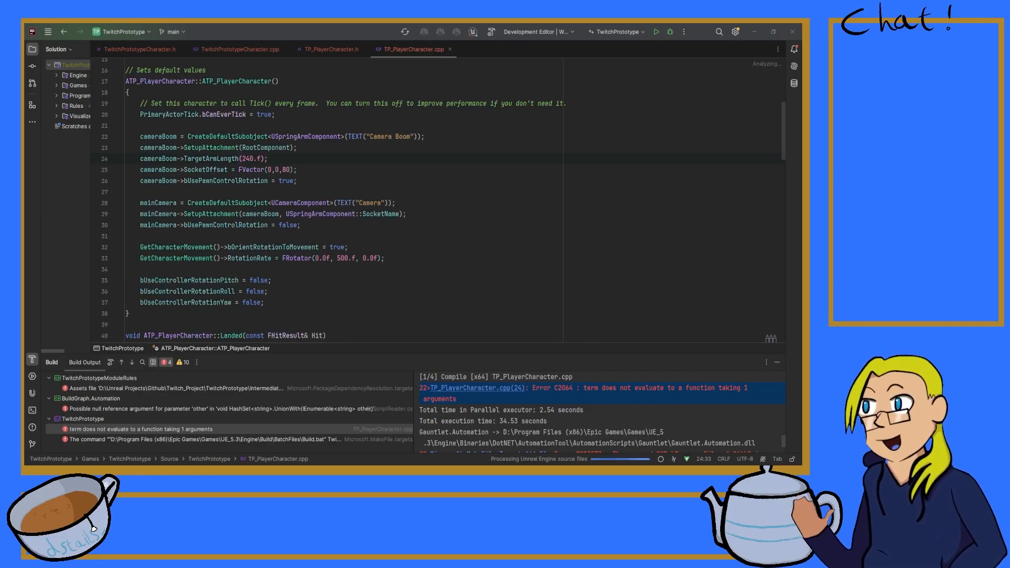
{"action": "key", "text": "alt+Tab"}
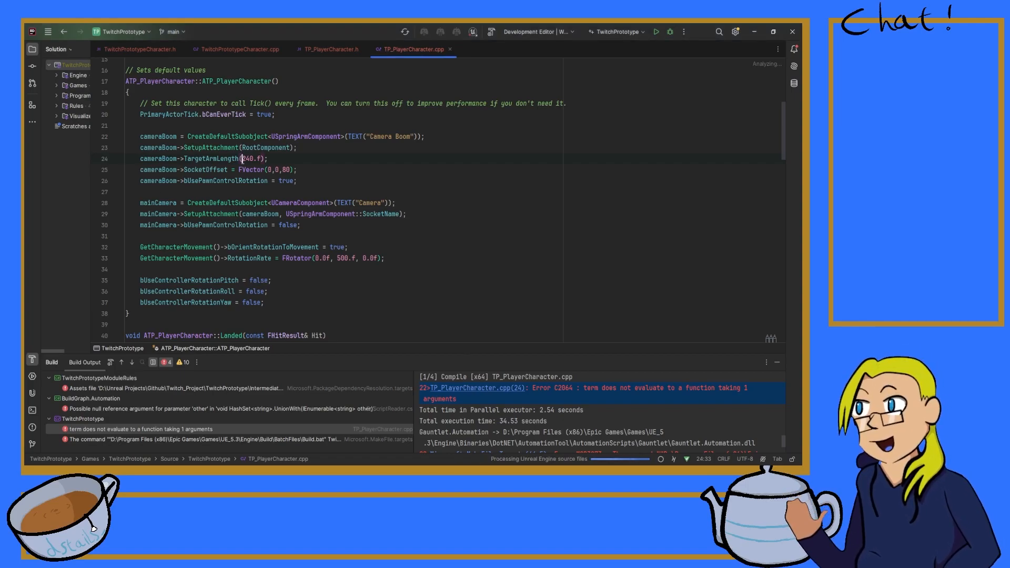
Step: Read the rest of the build output and dismiss the notification about adding external files to Git
{"action": "scroll", "coordinate": [523, 402], "scroll_direction": "down", "scroll_amount": 5}
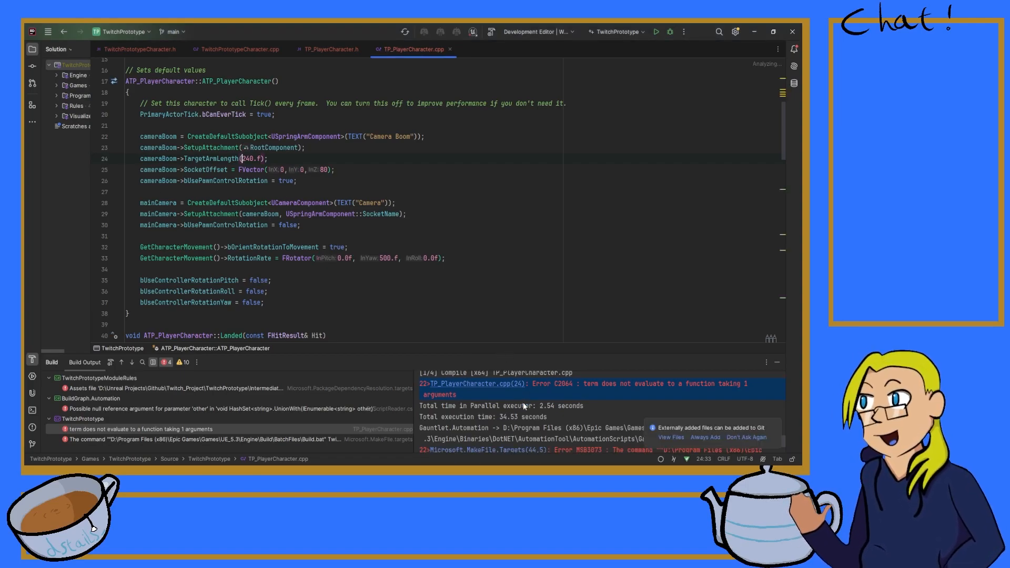
{"action": "scroll", "coordinate": [523, 402], "scroll_direction": "down", "scroll_amount": 10}
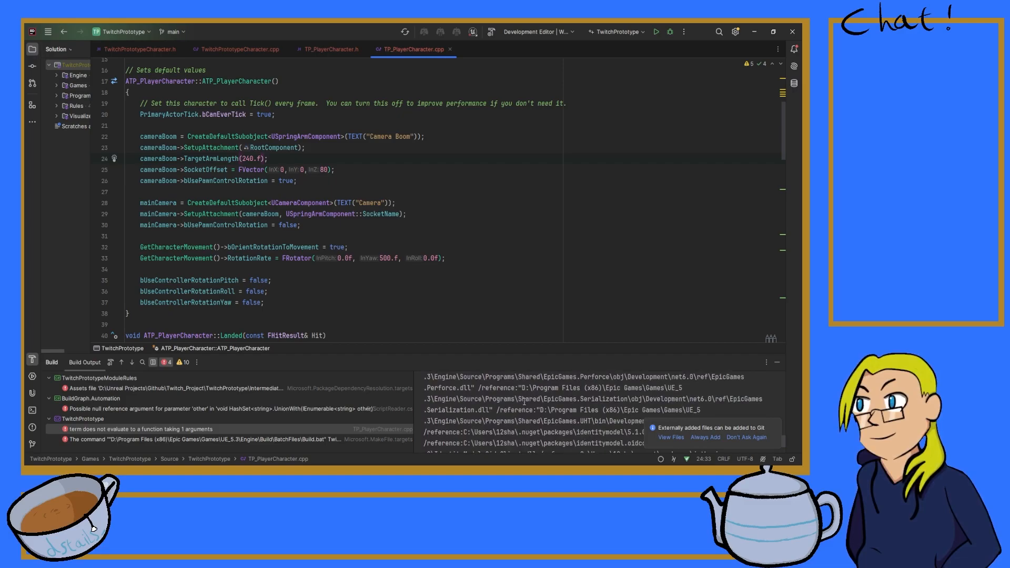
{"action": "scroll", "coordinate": [553, 394], "scroll_direction": "down", "scroll_amount": 5}
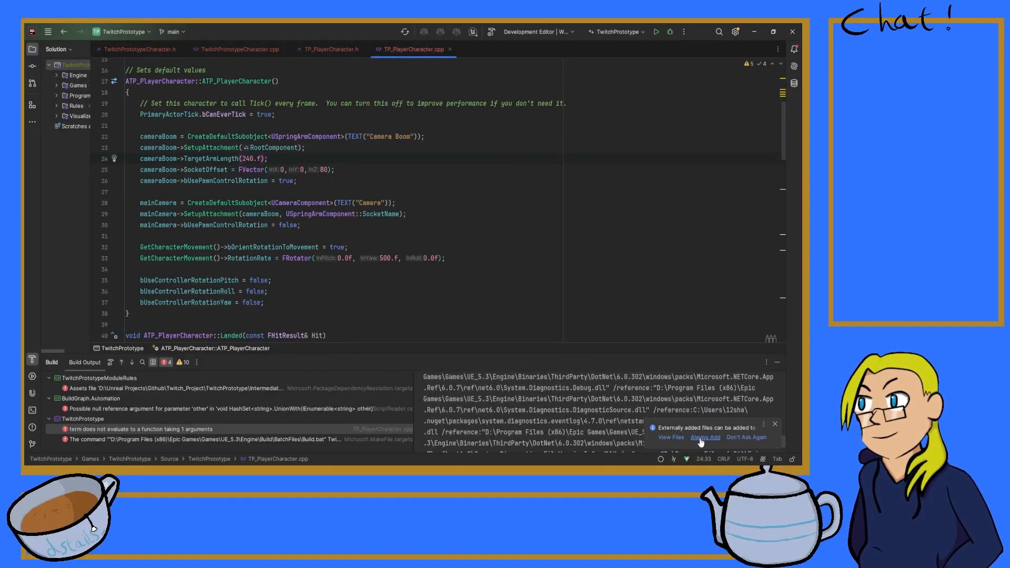
{"action": "left_click", "coordinate": [774, 424]}
{"action": "scroll", "coordinate": [647, 406], "scroll_direction": "down", "scroll_amount": 5}
{"action": "scroll", "coordinate": [647, 406], "scroll_direction": "down", "scroll_amount": 10}
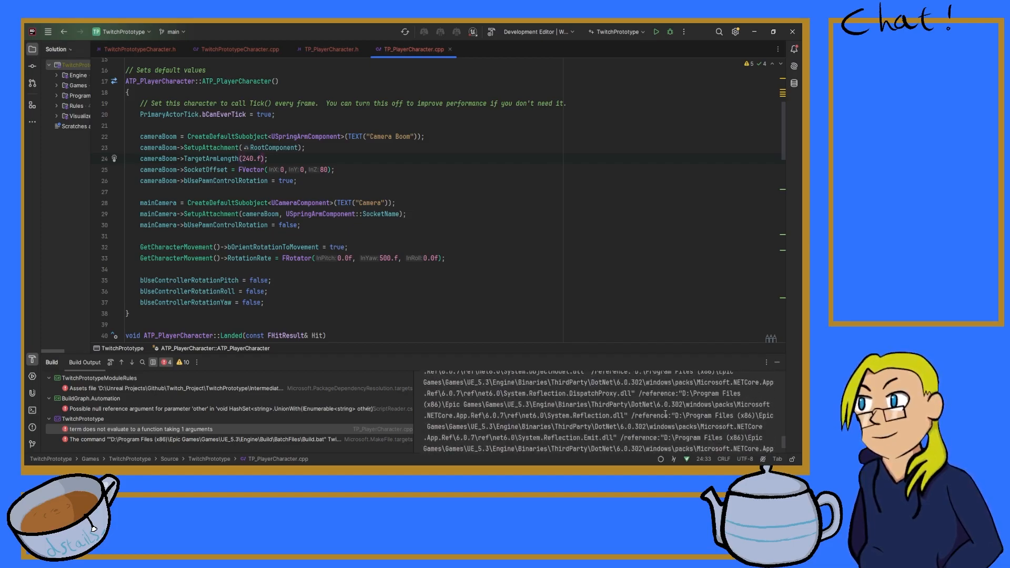
{"action": "scroll", "coordinate": [781, 444], "scroll_direction": "down", "scroll_amount": 15}
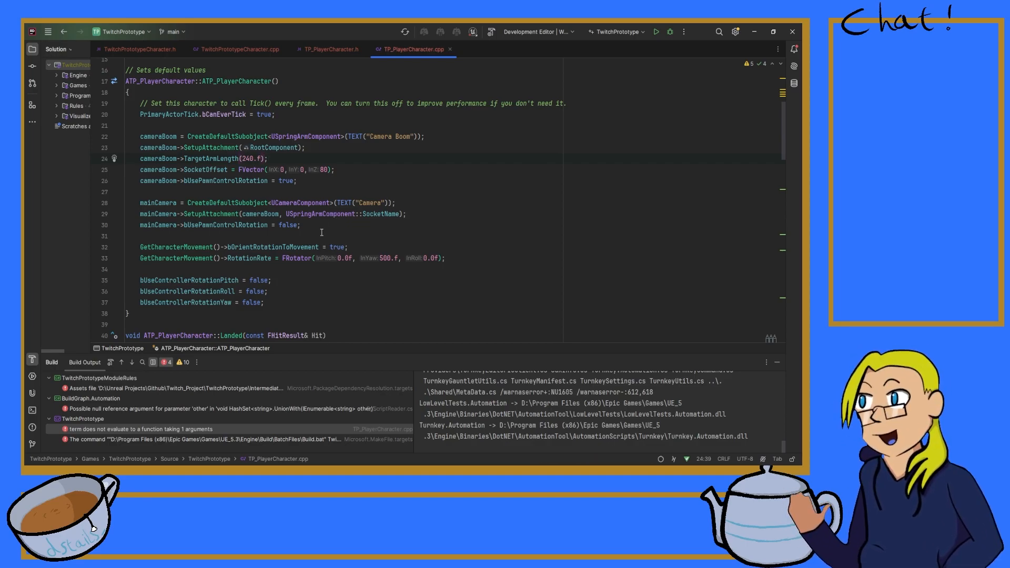
Step: Rewrite the TargetArmLength call in the ATP_PlayerCharacter constructor as an assignment: cameraBoom->TargetArmLength = 240.f;
{"action": "key", "text": "BackSpace"}
{"action": "key", "text": "Left"}
{"action": "key", "text": "Left"}
{"action": "key", "text": "Left"}
{"action": "key", "text": "Left"}
{"action": "key", "text": "Left"}
{"action": "key", "text": "BackSpace"}
{"action": "type", "text": "="}
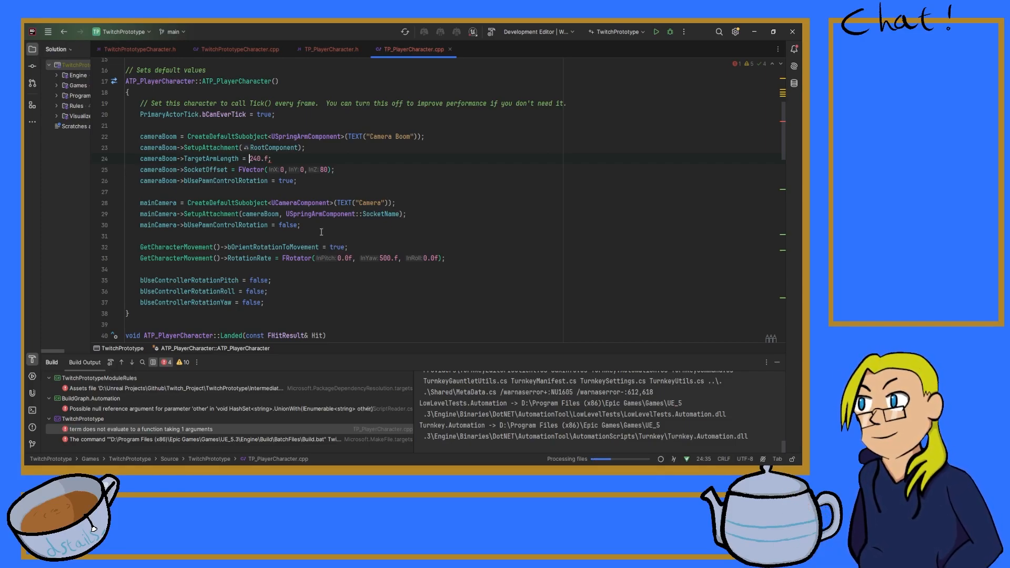
Step: Build the TwitchPrototype project again with the corrected code
{"action": "mouse_move", "coordinate": [270, 159]}
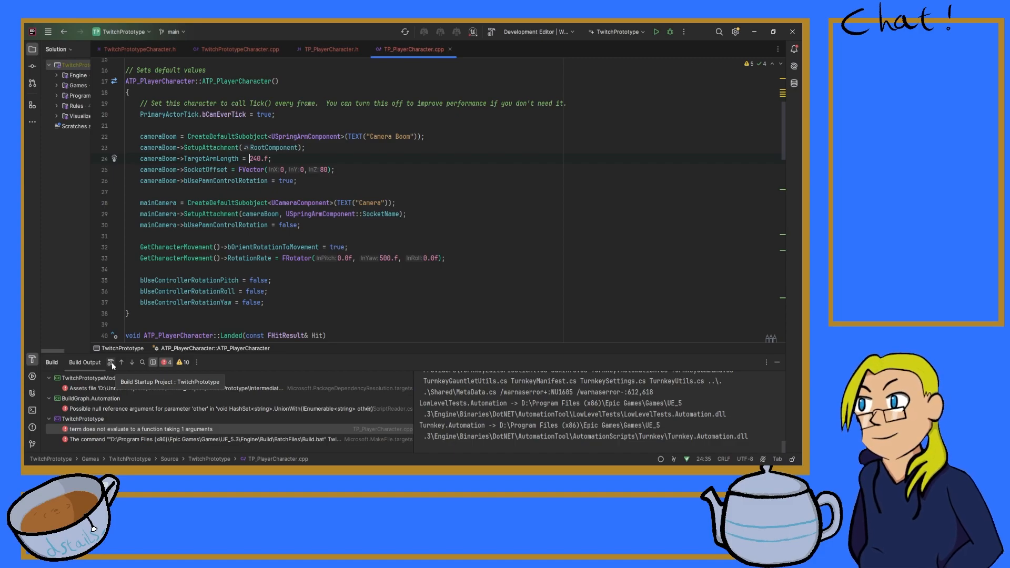
{"action": "left_click", "coordinate": [54, 363]}
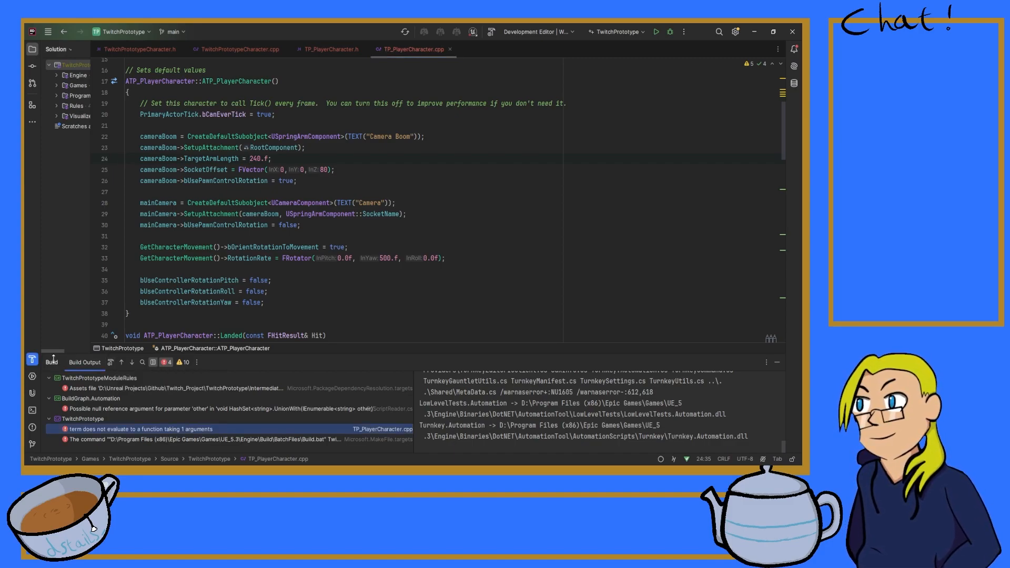
{"action": "left_click", "coordinate": [490, 33]}
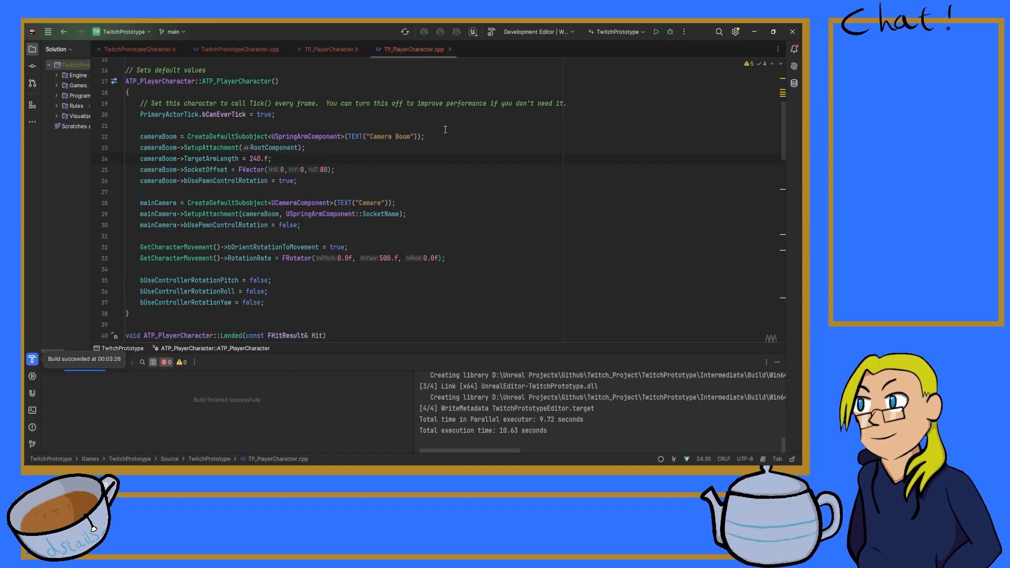
{"action": "left_click", "coordinate": [754, 32]}
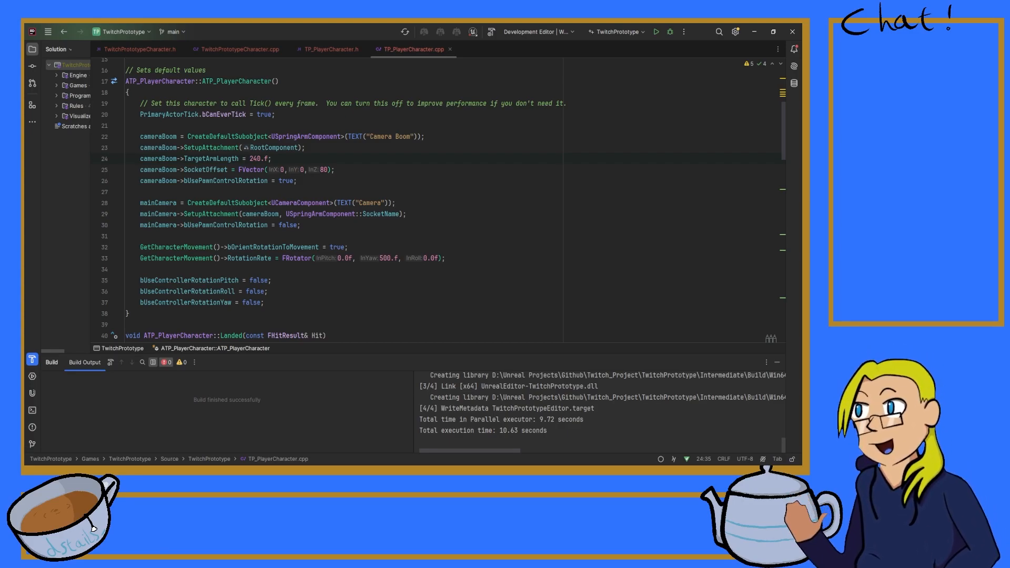
{"action": "key", "text": "alt+Tab"}
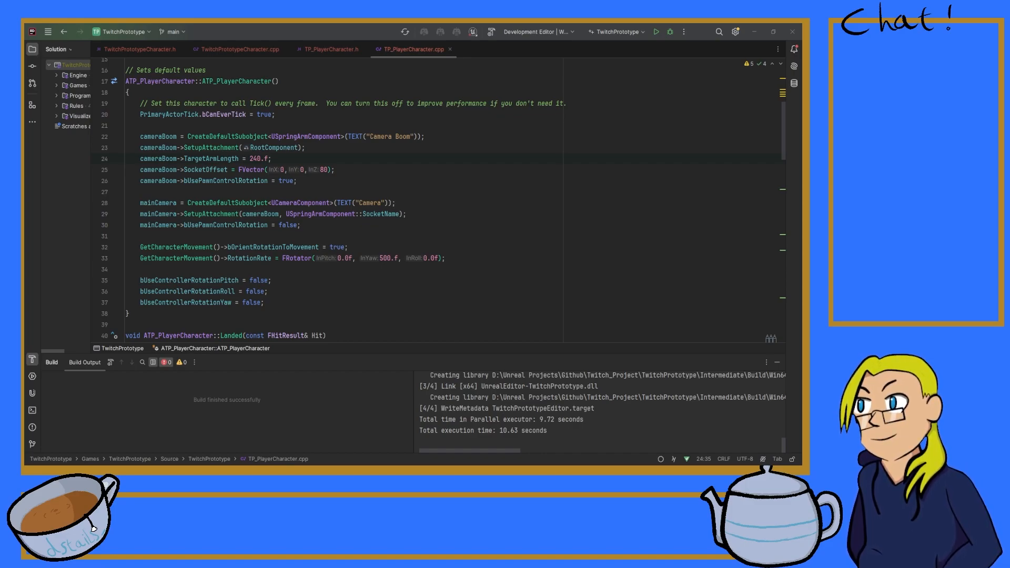
{"action": "key", "text": "alt+Tab"}
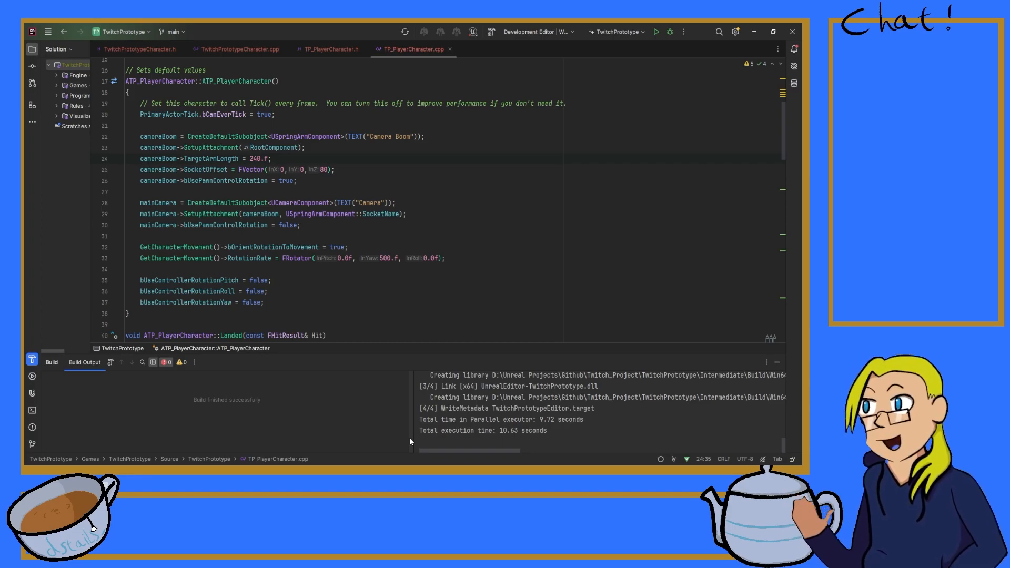
{"action": "key", "text": "alt+Tab"}
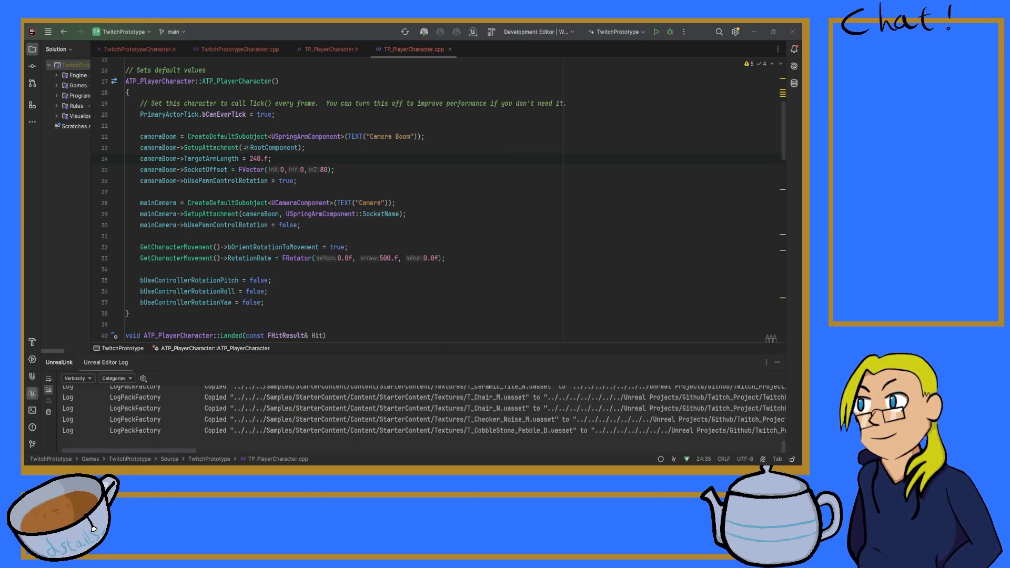
{"action": "key", "text": "alt+Tab"}
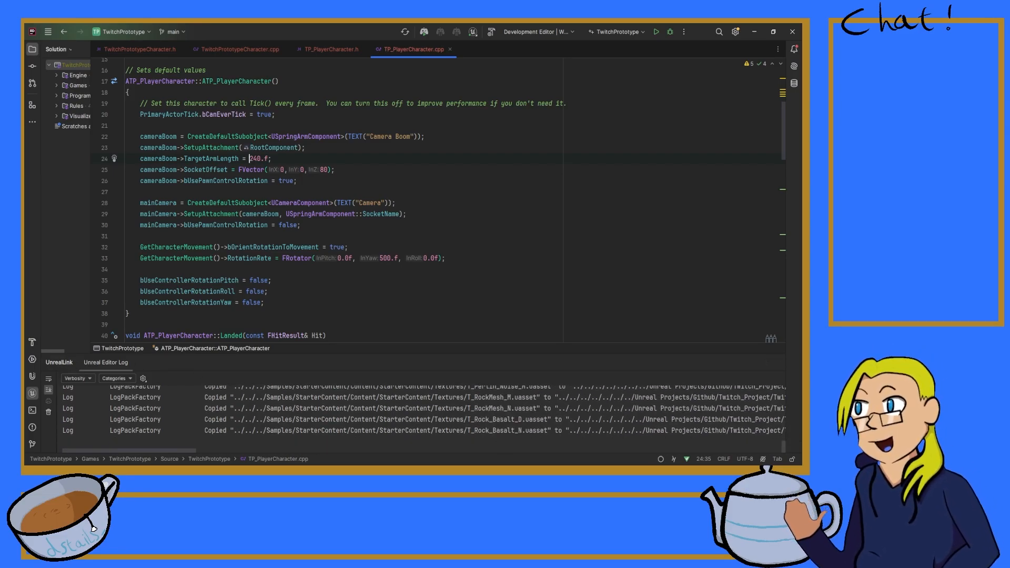
{"action": "key", "text": "alt+Tab"}
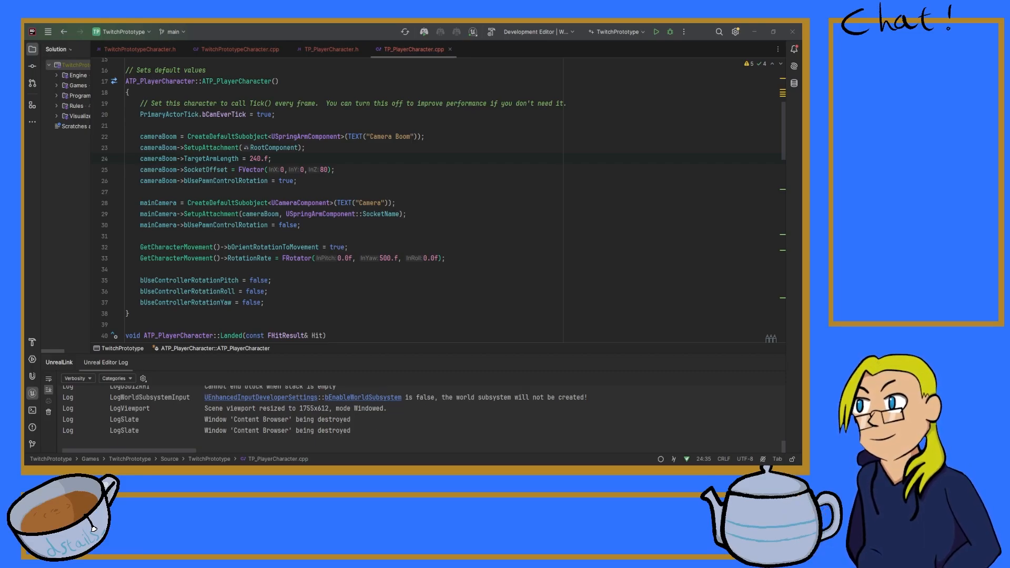
{"action": "key", "text": "alt+Tab"}
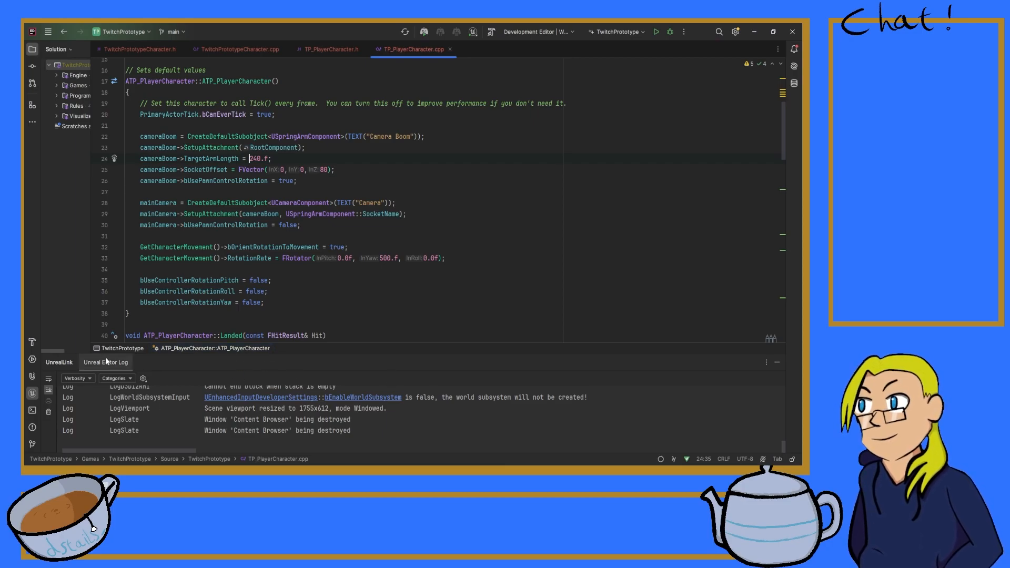
Step: Check the build output, switch to Unreal Editor and open the TwitchPrototype C++ classes folder in the Content Browser
{"action": "left_click", "coordinate": [30, 342]}
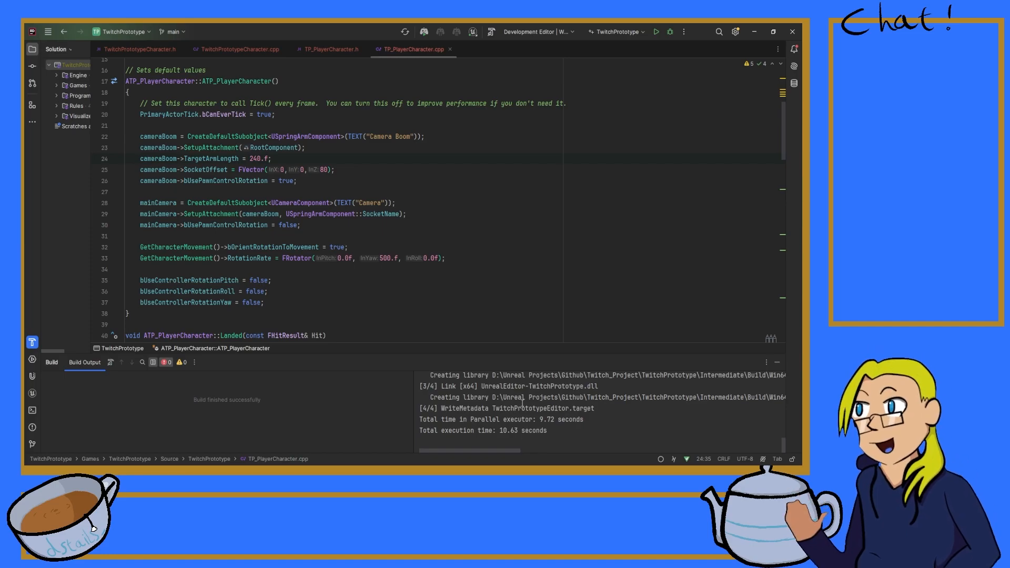
{"action": "left_click", "coordinate": [545, 457]}
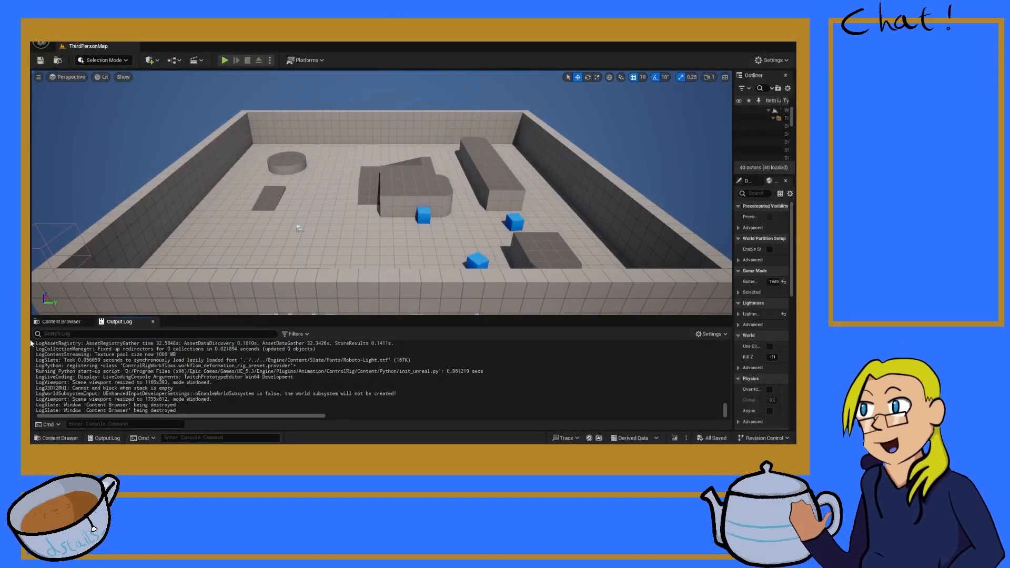
{"action": "left_click", "coordinate": [61, 321]}
{"action": "scroll", "coordinate": [79, 395], "scroll_direction": "down", "scroll_amount": 4}
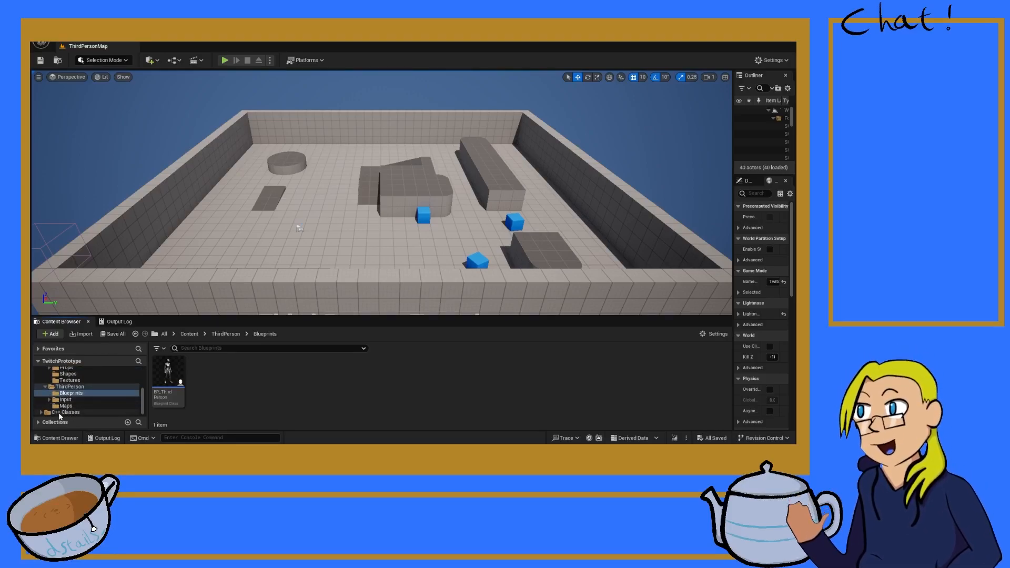
{"action": "left_click", "coordinate": [71, 412]}
{"action": "double_click", "coordinate": [169, 375]}
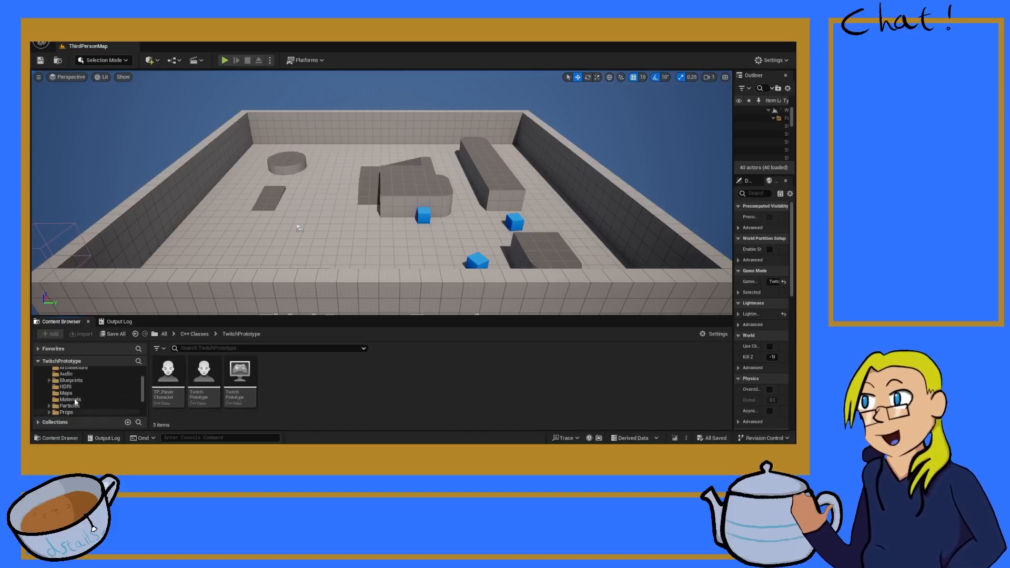
Step: Open the project's top-level Content folder in the Content Browser
{"action": "scroll", "coordinate": [75, 393], "scroll_direction": "up", "scroll_amount": 5}
{"action": "left_click", "coordinate": [60, 377]}
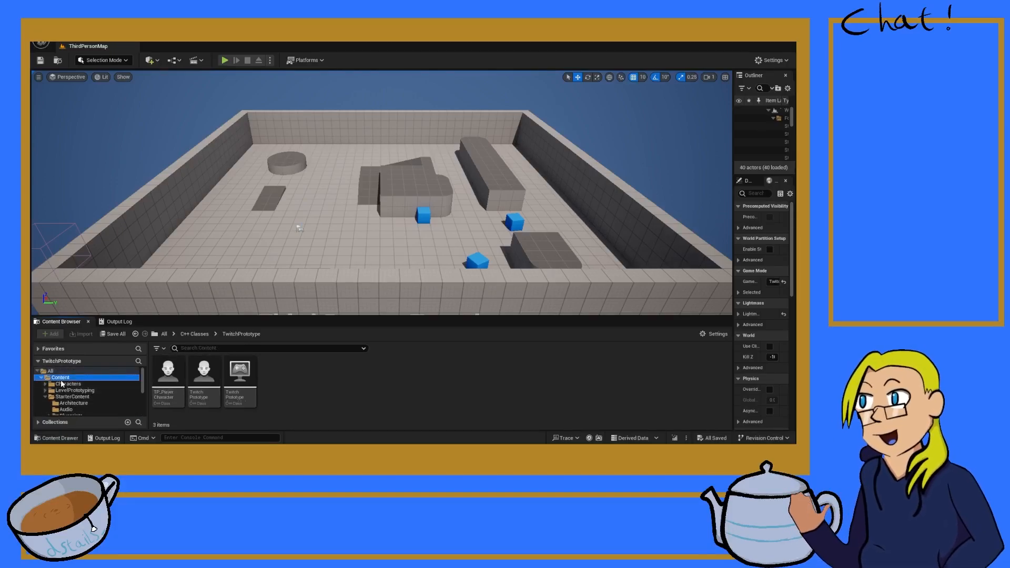
{"action": "left_click", "coordinate": [50, 371]}
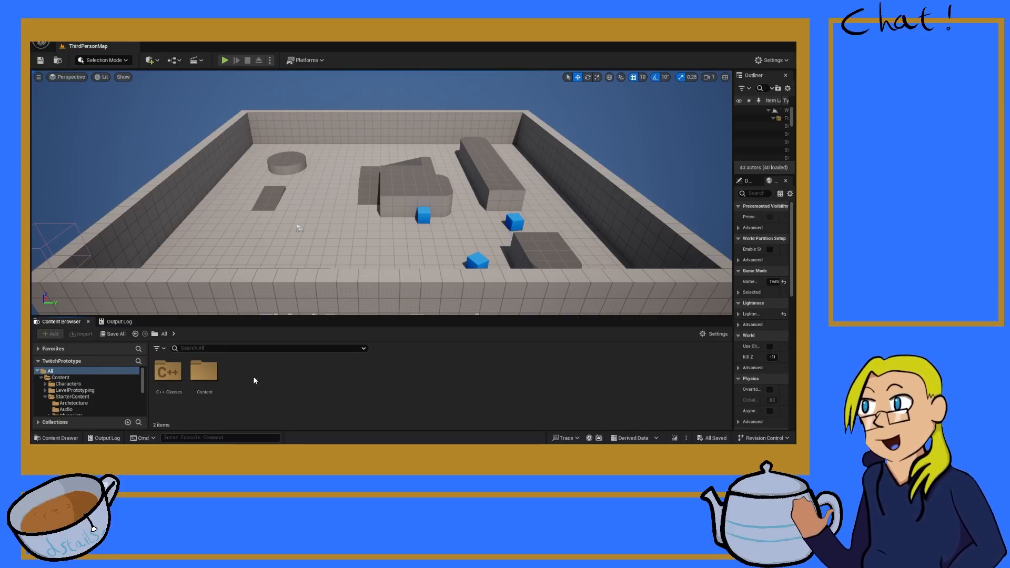
{"action": "double_click", "coordinate": [204, 371]}
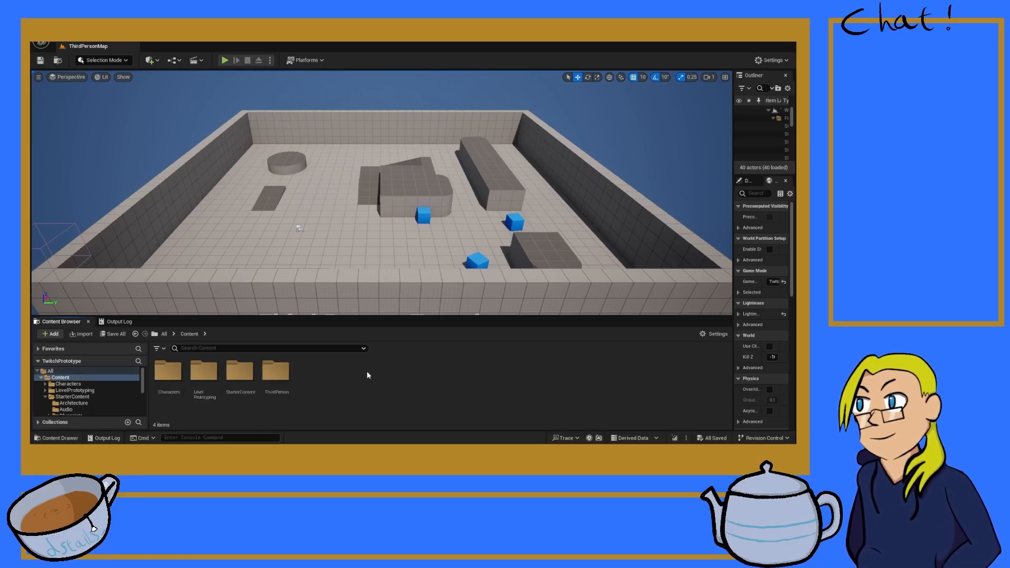
Step: Create a folder named _Game in the project's top-level Content folder
{"action": "left_click", "coordinate": [408, 121]}
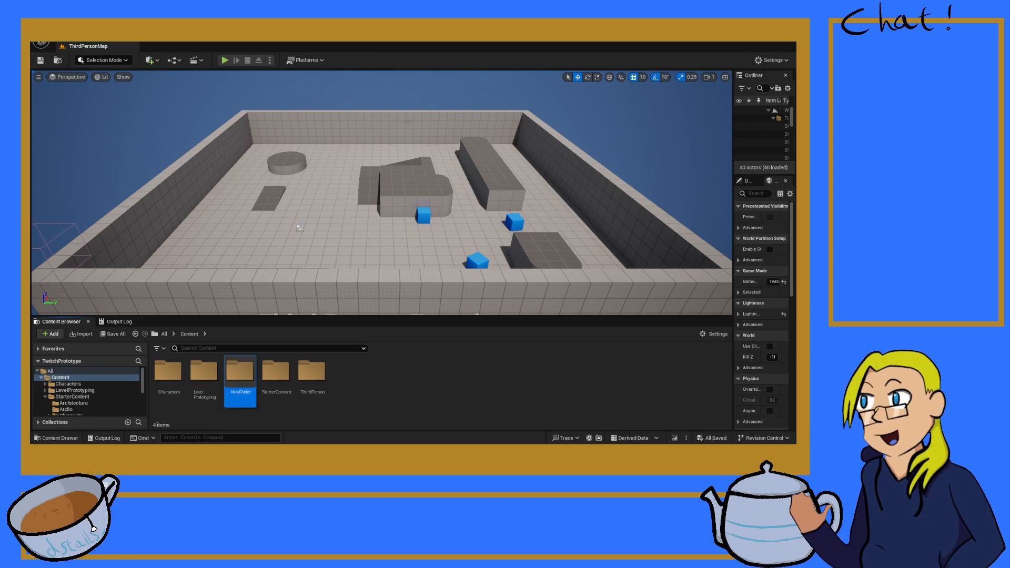
{"action": "type", "text": "_Game"}
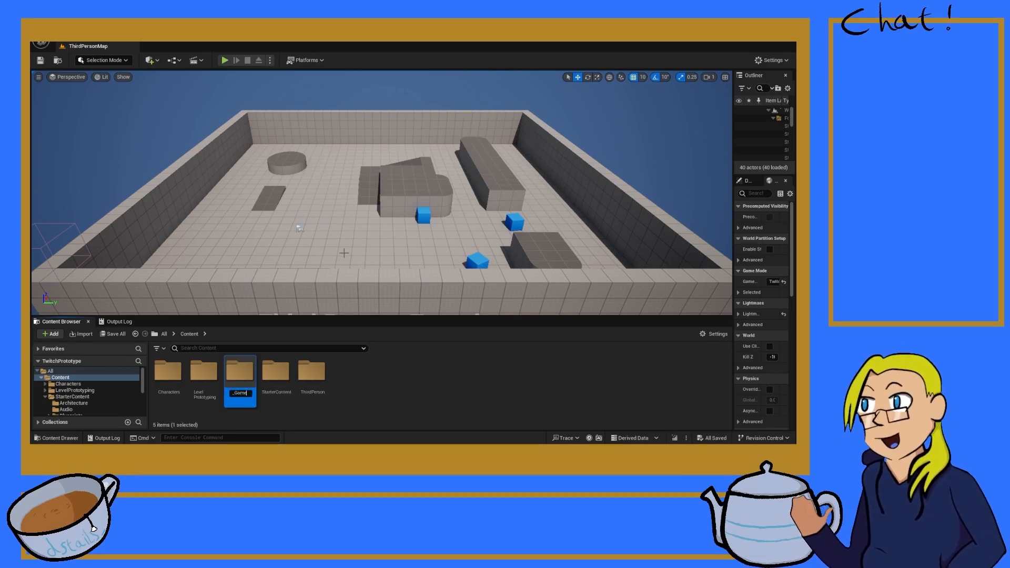
{"action": "key", "text": "Return"}
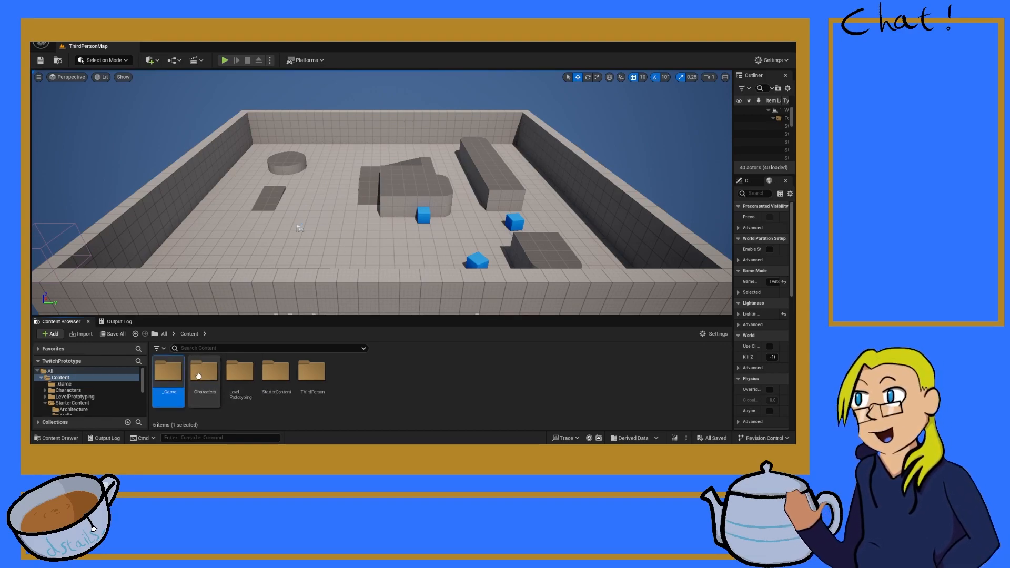
Step: Create a Blueprints folder inside the _Game folder
{"action": "double_click", "coordinate": [163, 391]}
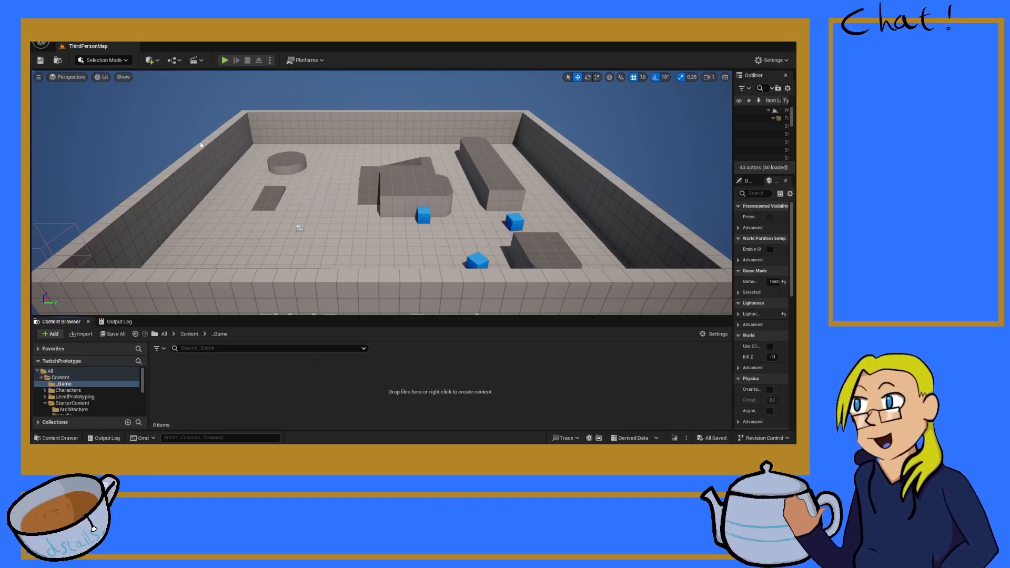
{"action": "key", "text": "ctrl+shift+n"}
{"action": "type", "text": "Bl"}
{"action": "key", "text": "BackSpace"}
{"action": "key", "text": "BackSpace"}
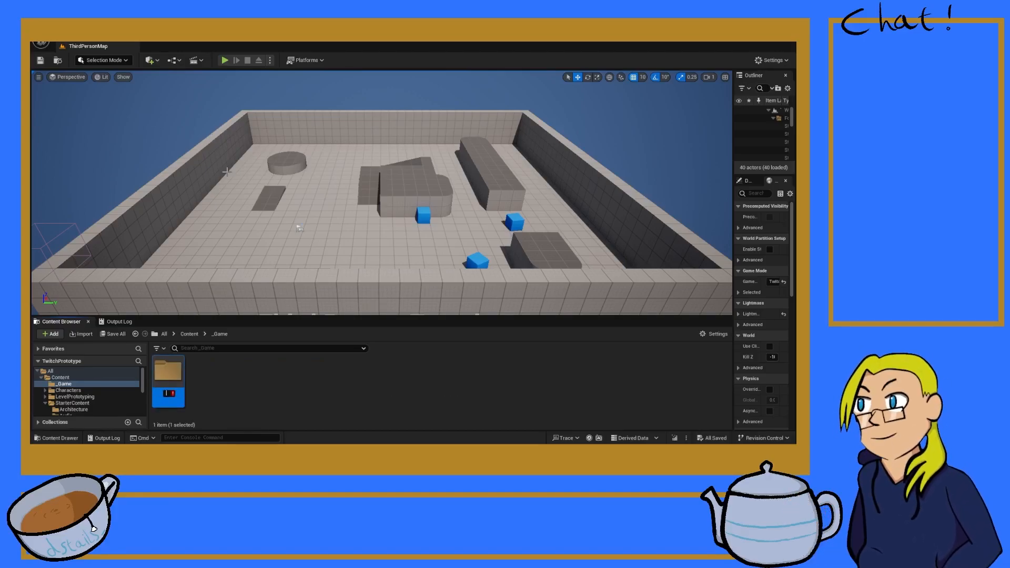
{"action": "type", "text": "Blueprints"}
{"action": "key", "text": "Return"}
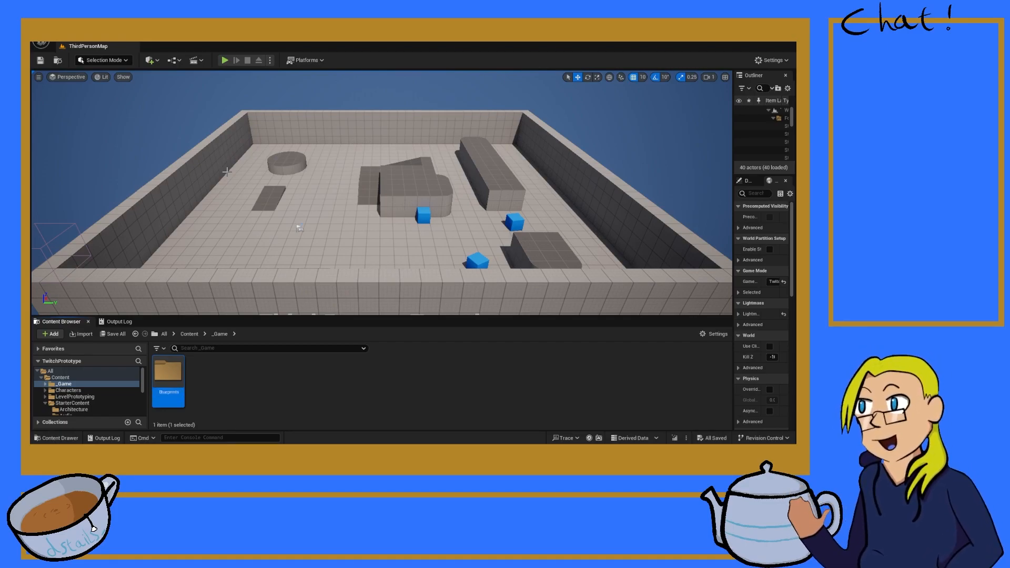
Step: Create a Player folder inside the Blueprints folder
{"action": "double_click", "coordinate": [167, 383]}
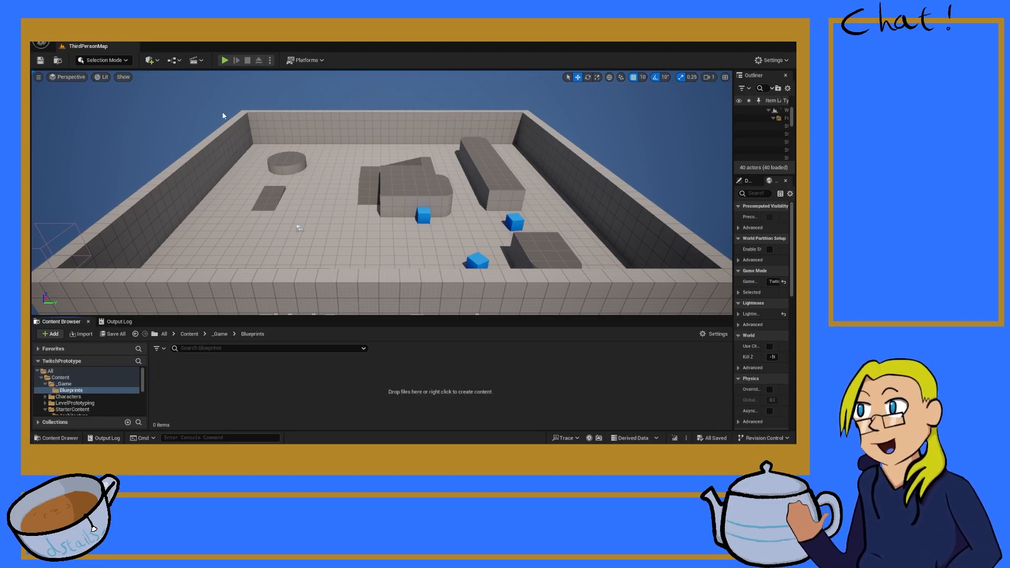
{"action": "left_click", "coordinate": [211, 128]}
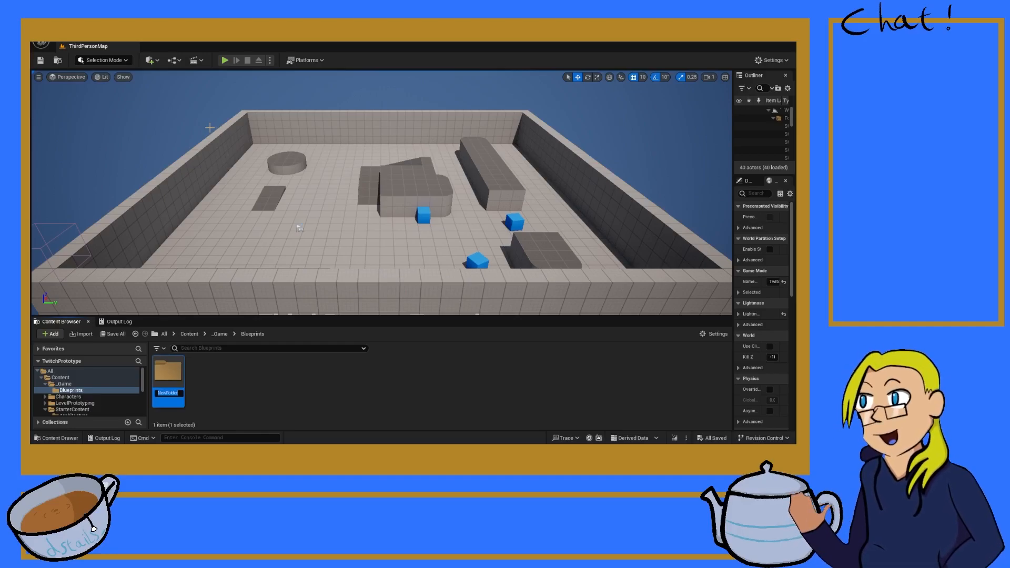
{"action": "type", "text": "Player"}
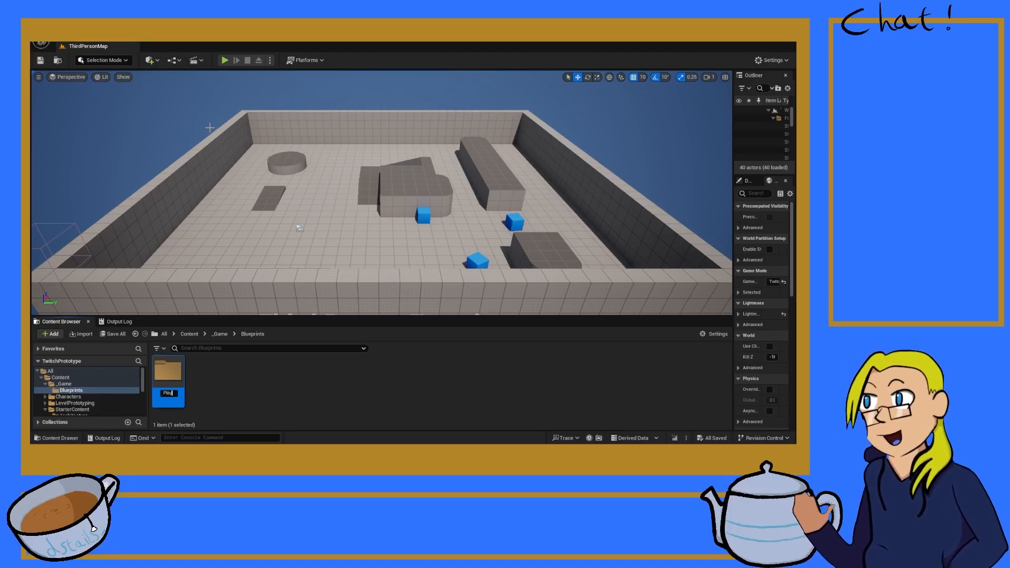
{"action": "key", "text": "Return"}
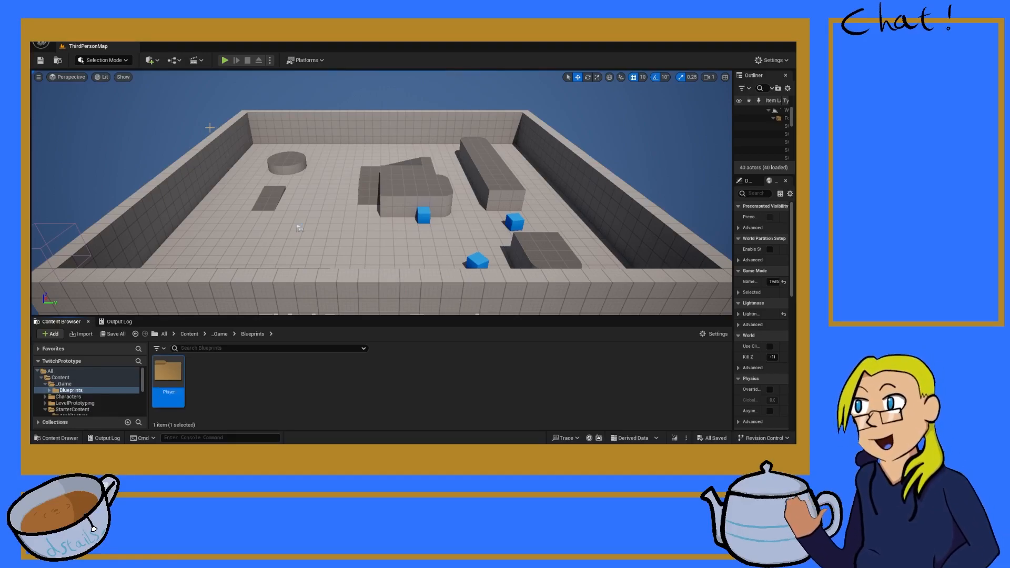
Step: Create a Blueprint class named BP_Player in the Player folder, with TP Player Character as its parent class
{"action": "double_click", "coordinate": [169, 375]}
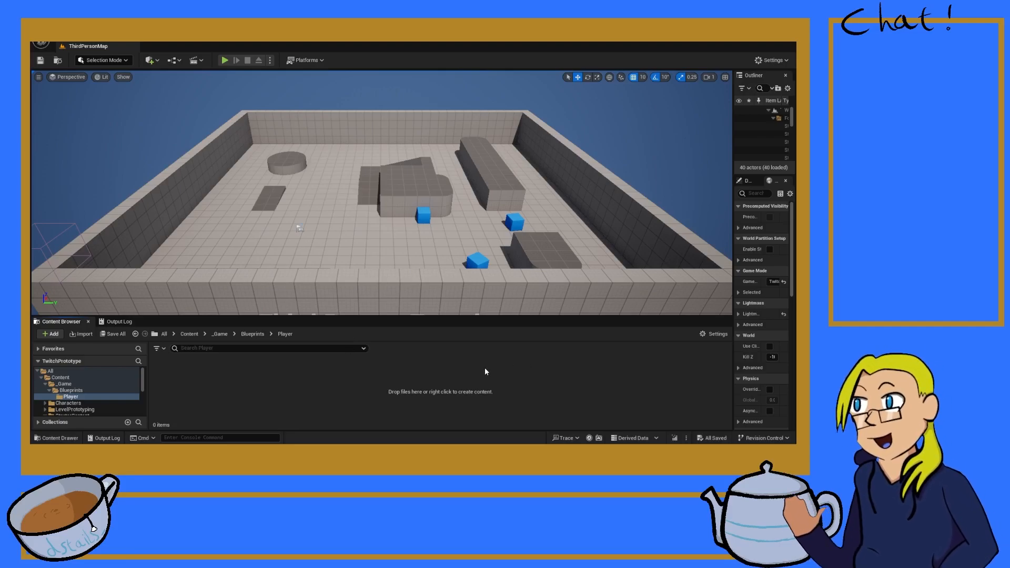
{"action": "key", "text": "BackSpace"}
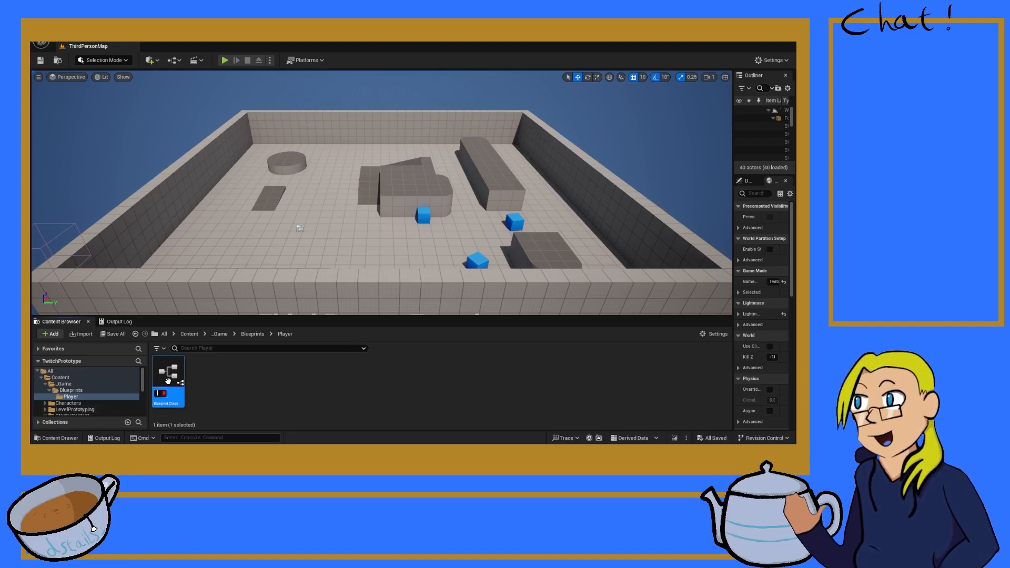
{"action": "type", "text": "P"}
{"action": "key", "text": "BackSpace"}
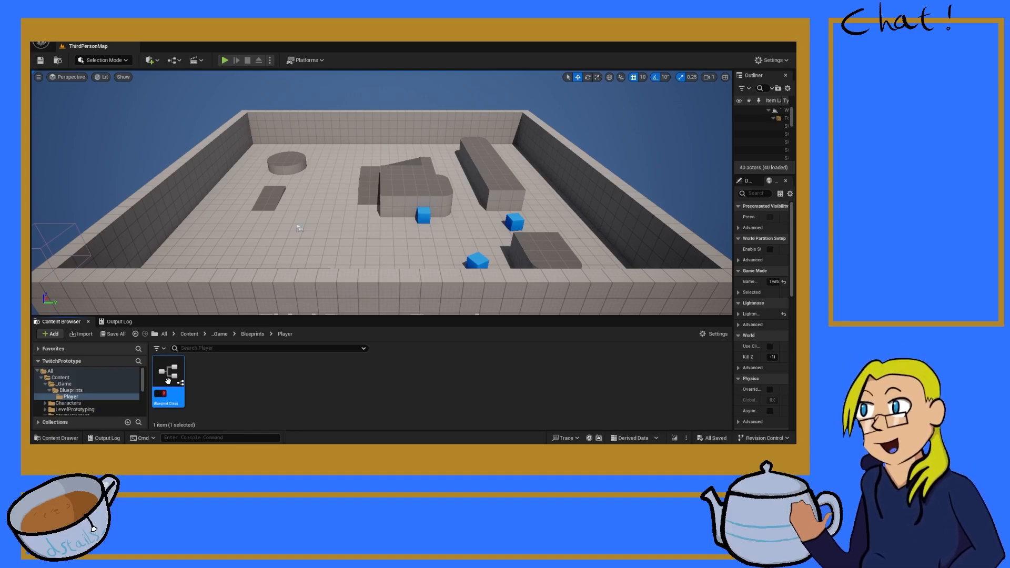
{"action": "type", "text": "B"}
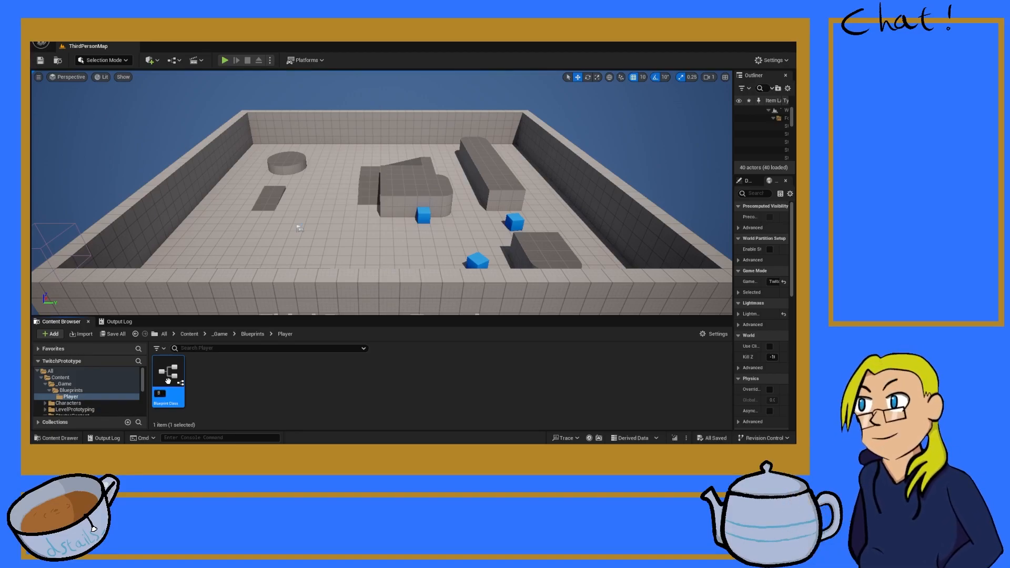
{"action": "type", "text": "P_Player"}
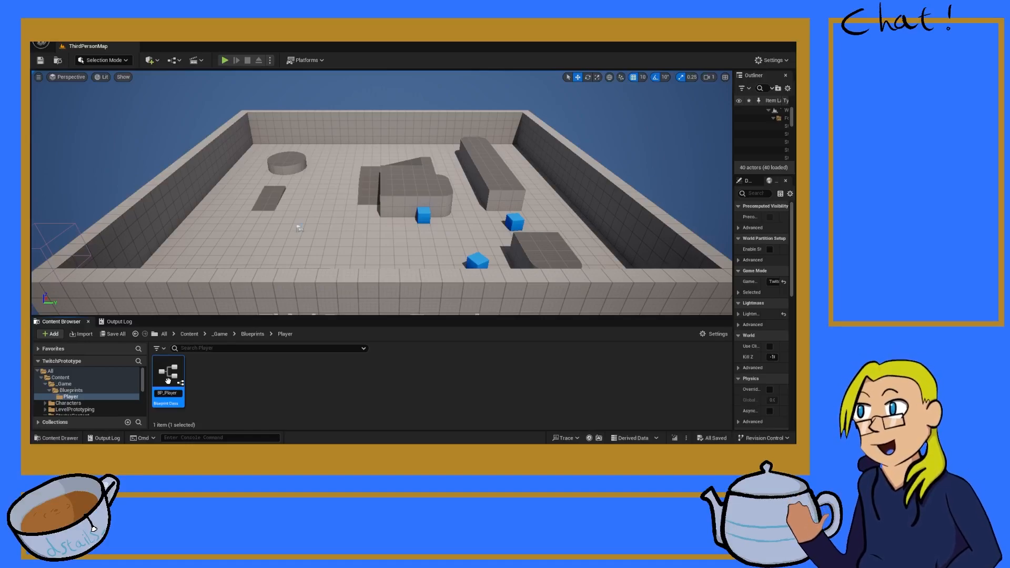
{"action": "key", "text": "Return"}
Step: Open BP_Player in the Blueprint editor, dock its window next to the level tab and save the asset
{"action": "left_click", "coordinate": [227, 394]}
{"action": "left_click", "coordinate": [176, 378]}
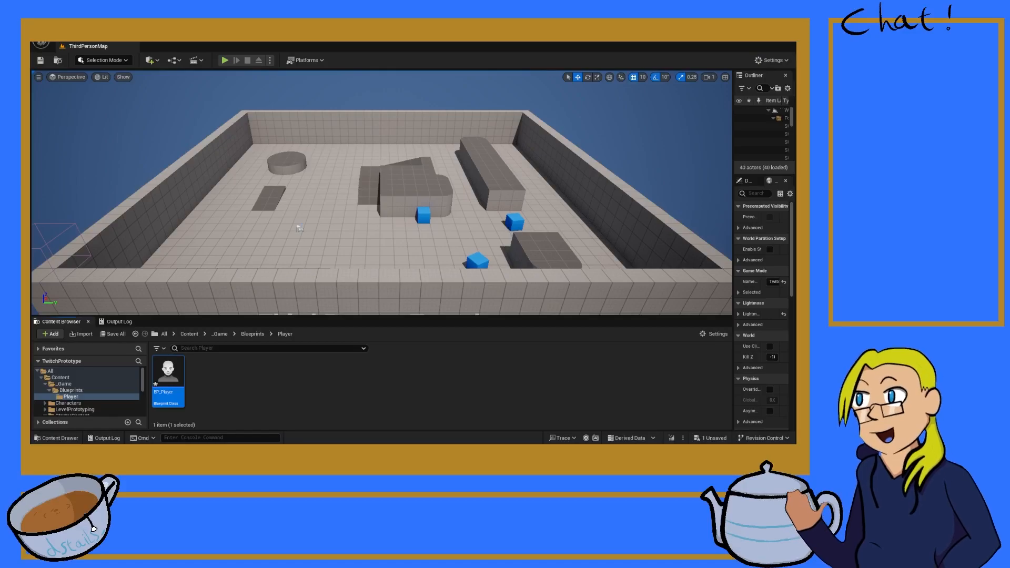
{"action": "left_click_drag", "start_coordinate": [216, 47], "coordinate": [225, 46]}
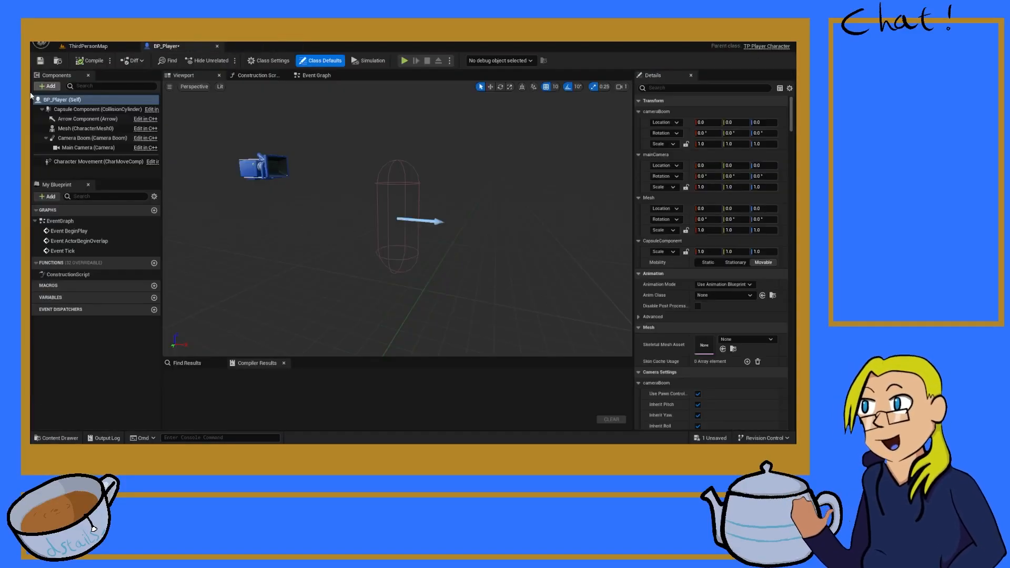
{"action": "left_click", "coordinate": [43, 64]}
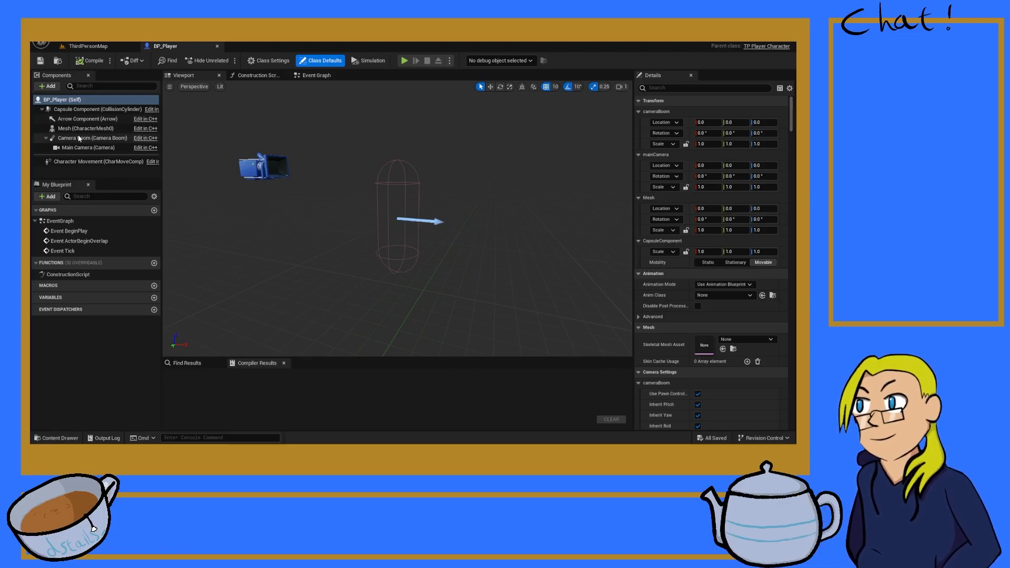
Step: Assign SKM_Quinn as the Mesh component's skeletal mesh, lower it to Z -90, then compile and save BP_Player
{"action": "left_click", "coordinate": [63, 150]}
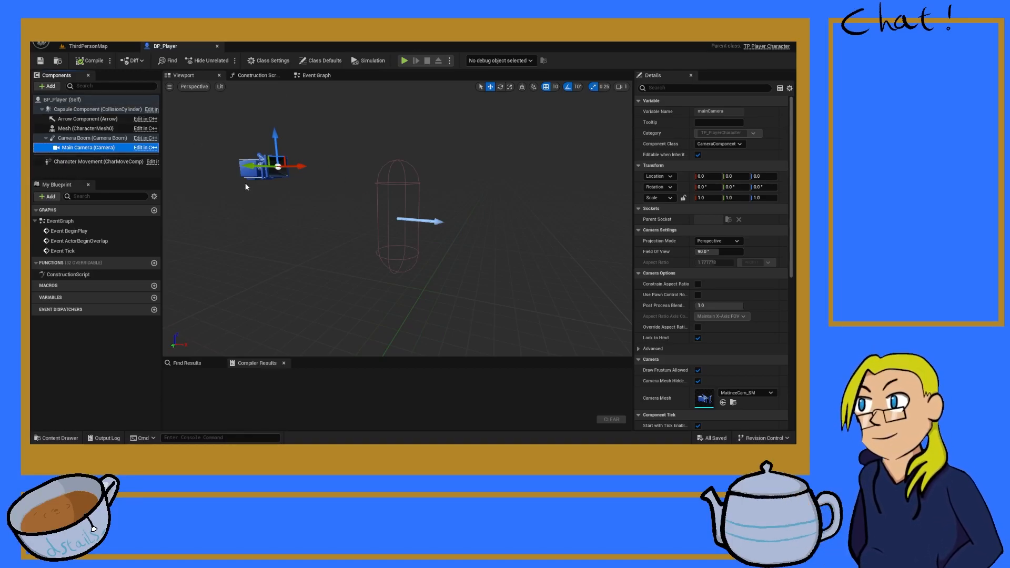
{"action": "left_click", "coordinate": [95, 120]}
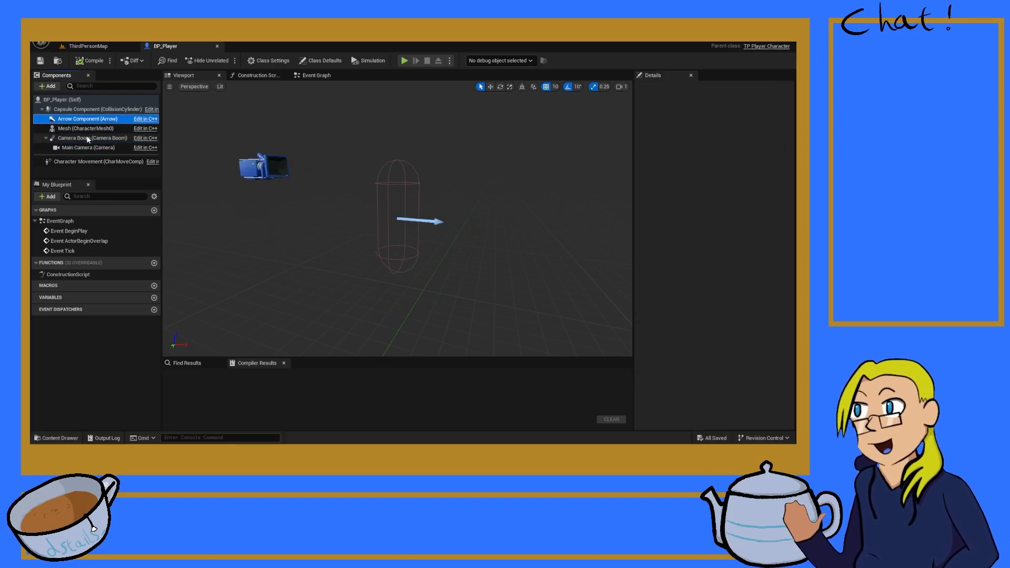
{"action": "left_click", "coordinate": [87, 139]}
{"action": "left_click", "coordinate": [87, 128]}
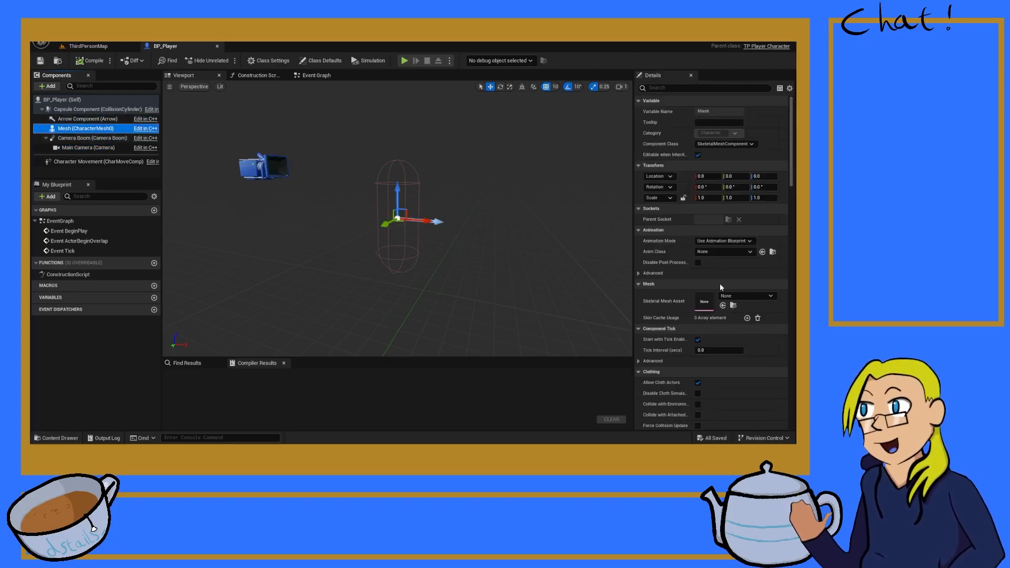
{"action": "left_click", "coordinate": [722, 252]}
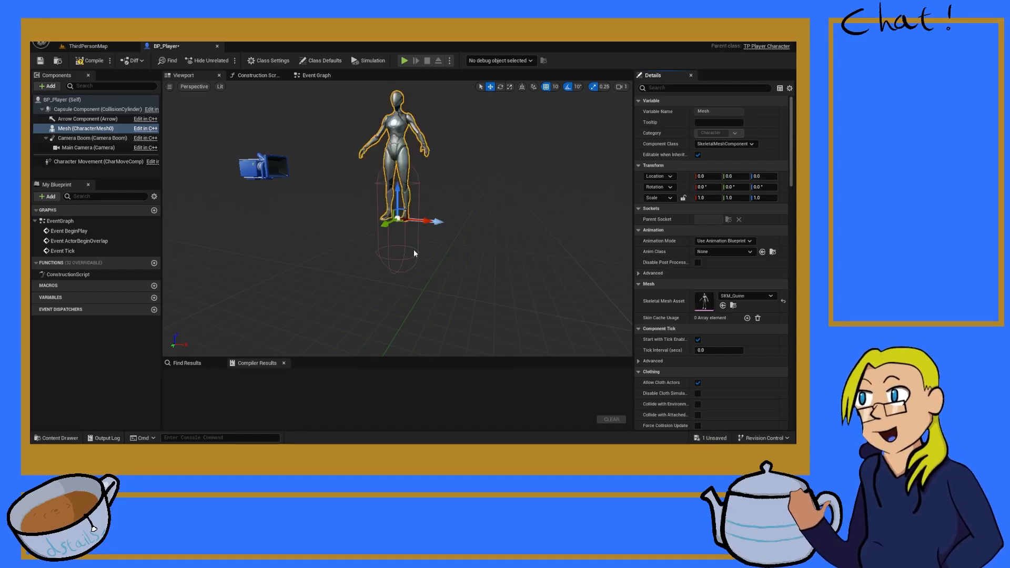
{"action": "left_click_drag", "start_coordinate": [397, 192], "coordinate": [401, 254]}
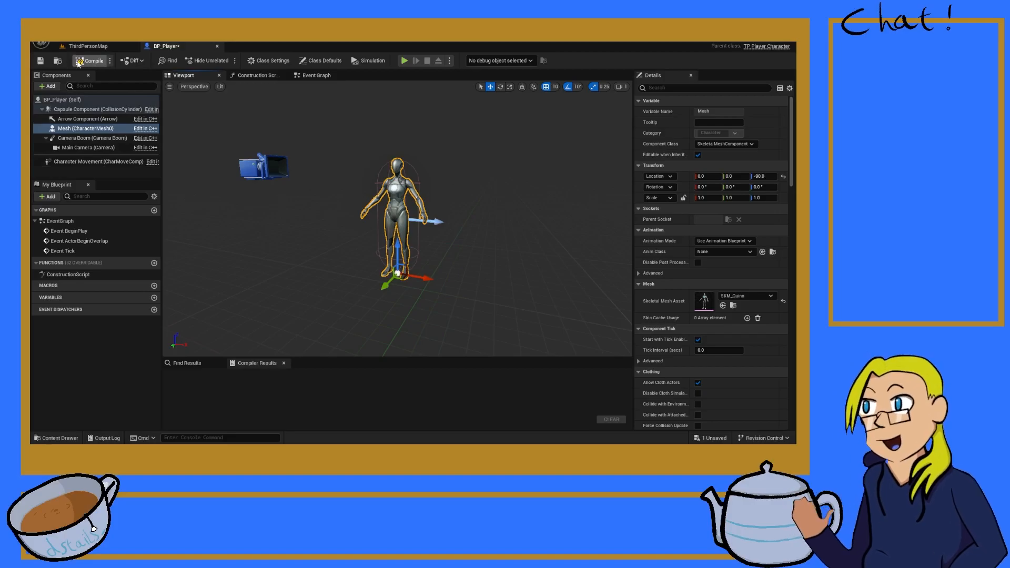
{"action": "left_click", "coordinate": [39, 62]}
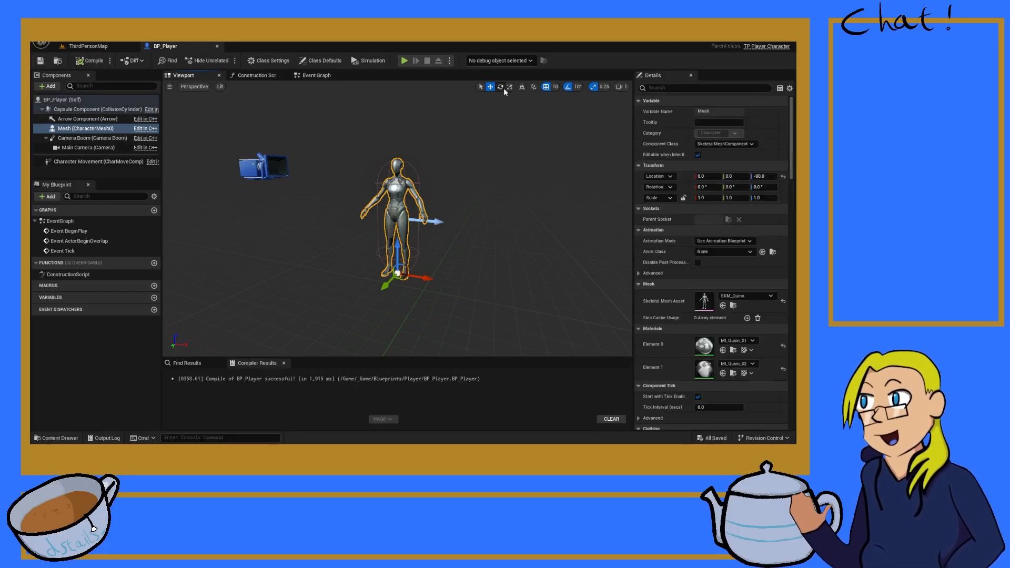
Step: Rotate the mesh -90° about Z to face the arrow, set its Anim Class to ABP_Quinn_C, and compile and save
{"action": "left_click", "coordinate": [501, 87]}
{"action": "left_click_drag", "start_coordinate": [402, 295], "coordinate": [447, 283]}
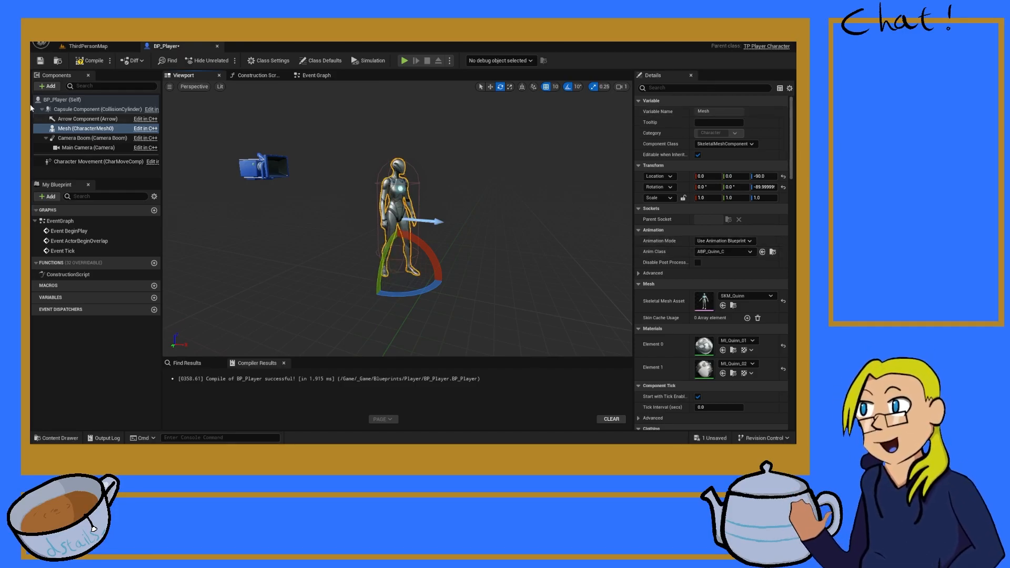
{"action": "left_click", "coordinate": [87, 61]}
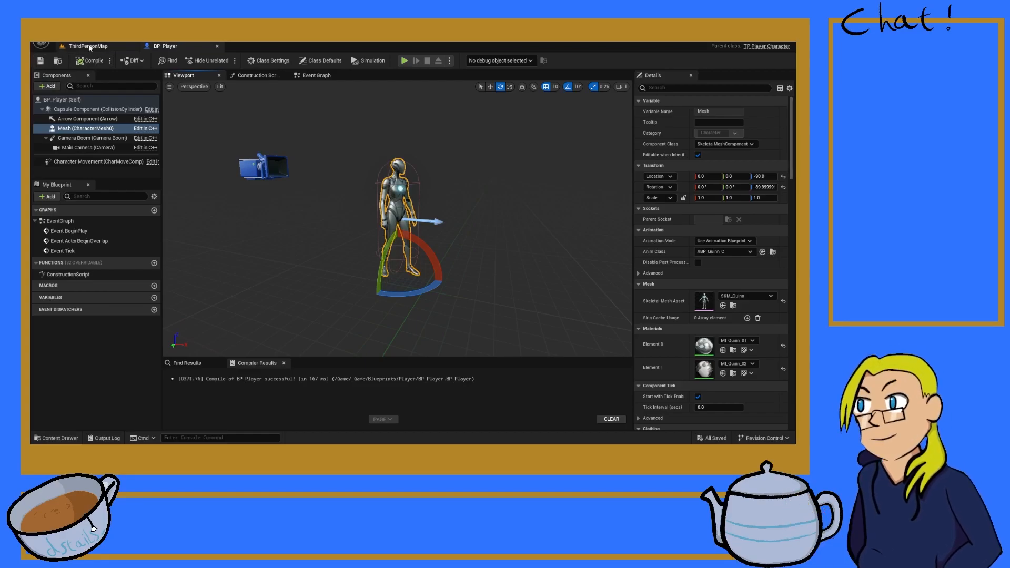
Step: Return to ThirdPersonMap and create a GameModes folder inside the Blueprints folder
{"action": "left_click", "coordinate": [88, 46]}
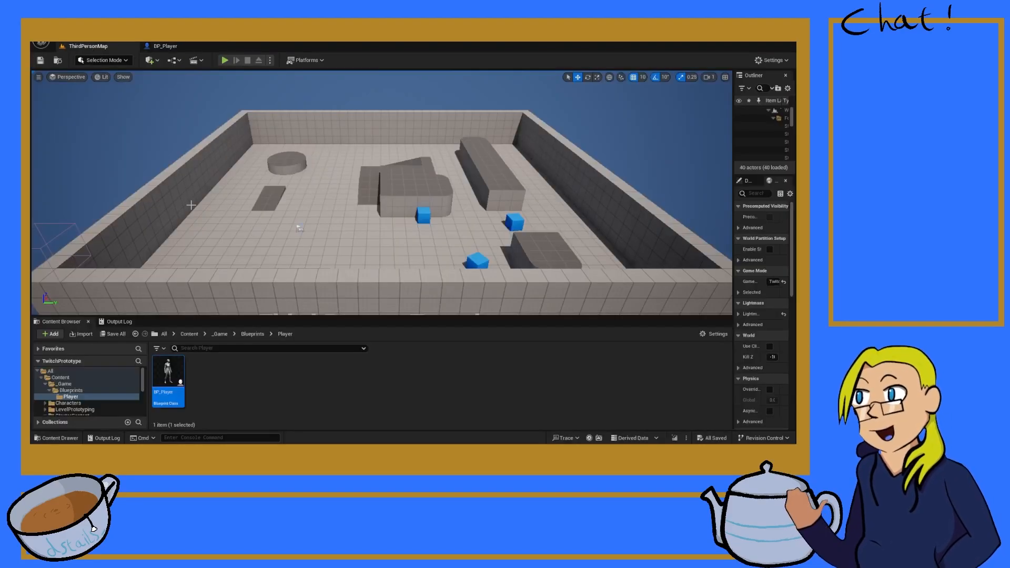
{"action": "left_click", "coordinate": [731, 227]}
{"action": "left_click", "coordinate": [341, 391]}
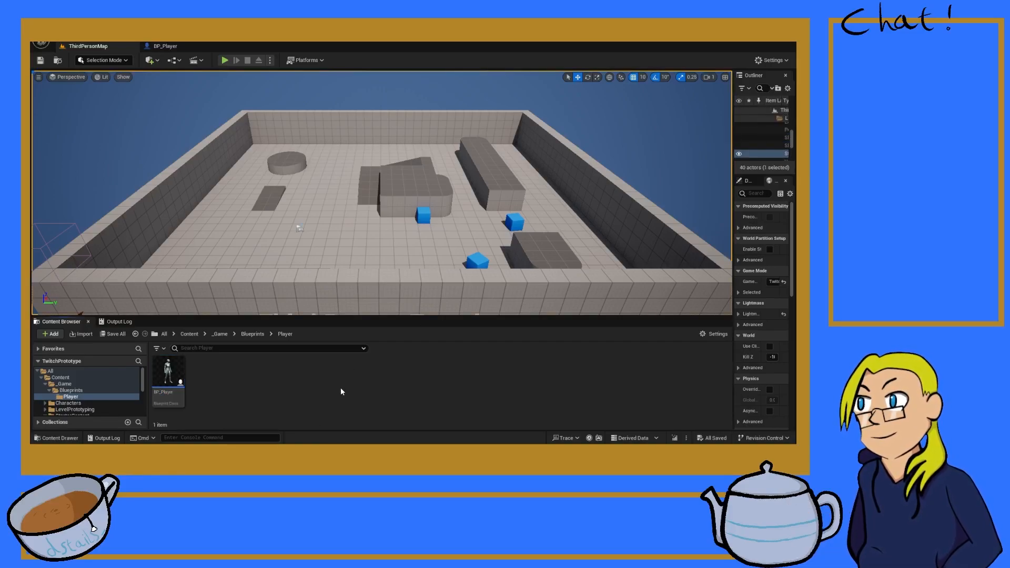
{"action": "left_click", "coordinate": [71, 391]}
{"action": "right_click", "coordinate": [264, 387]}
{"action": "left_click", "coordinate": [295, 138]}
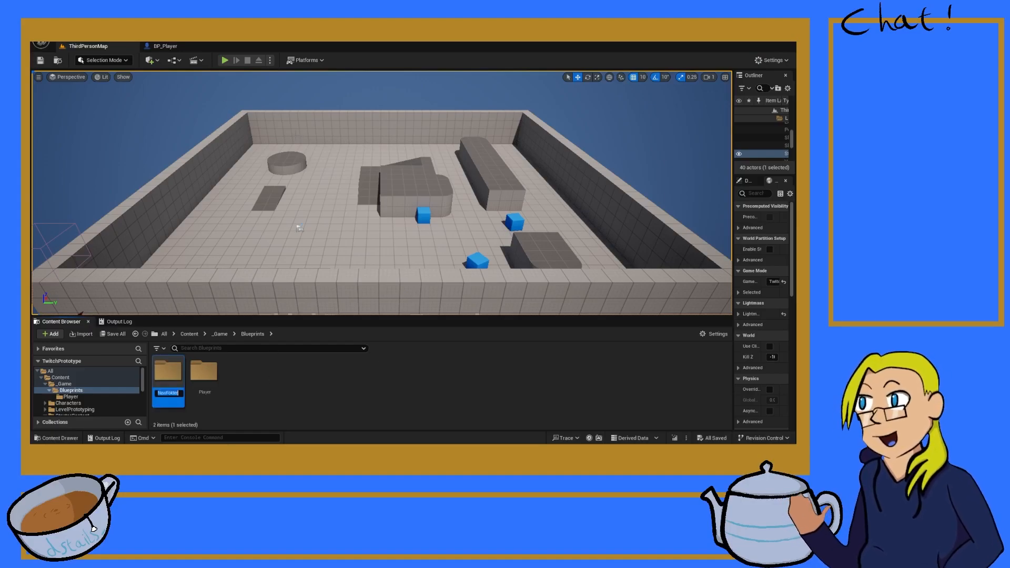
{"action": "type", "text": "GameModes"}
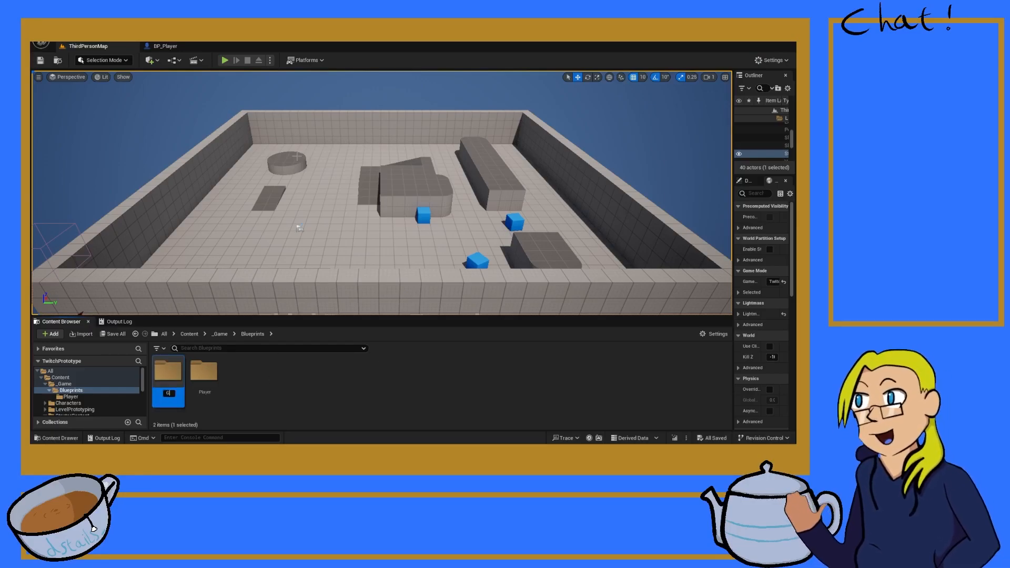
{"action": "key", "text": "Return"}
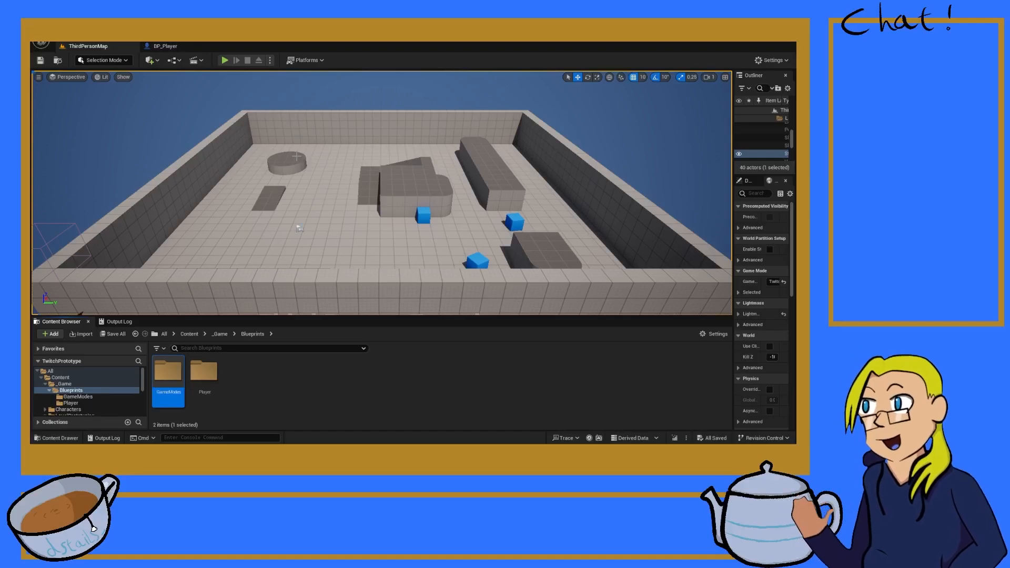
Step: Create a game mode Blueprint named BP_TempGameMode inside the GameModes folder
{"action": "double_click", "coordinate": [167, 365]}
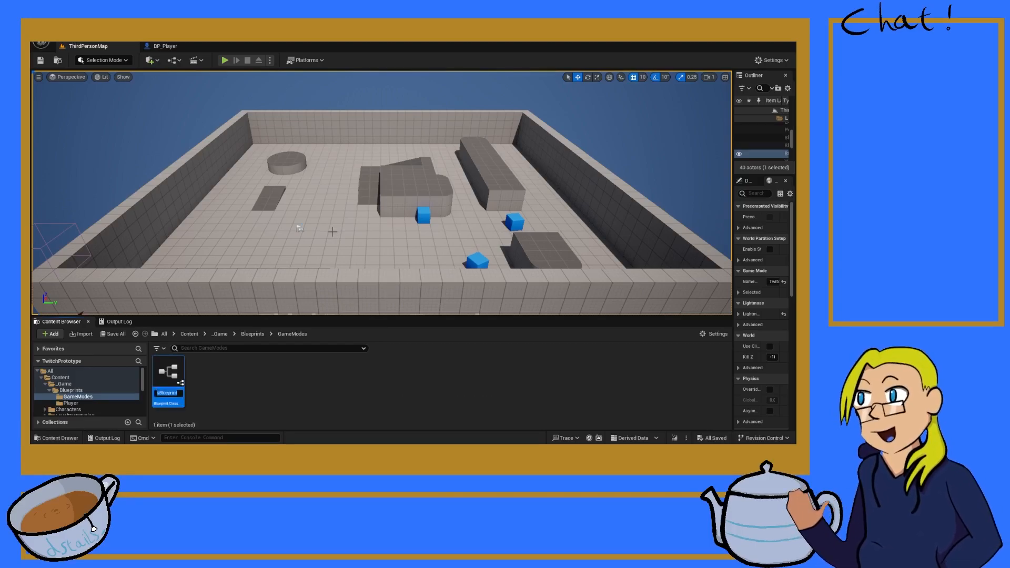
{"action": "key", "text": "BackSpace"}
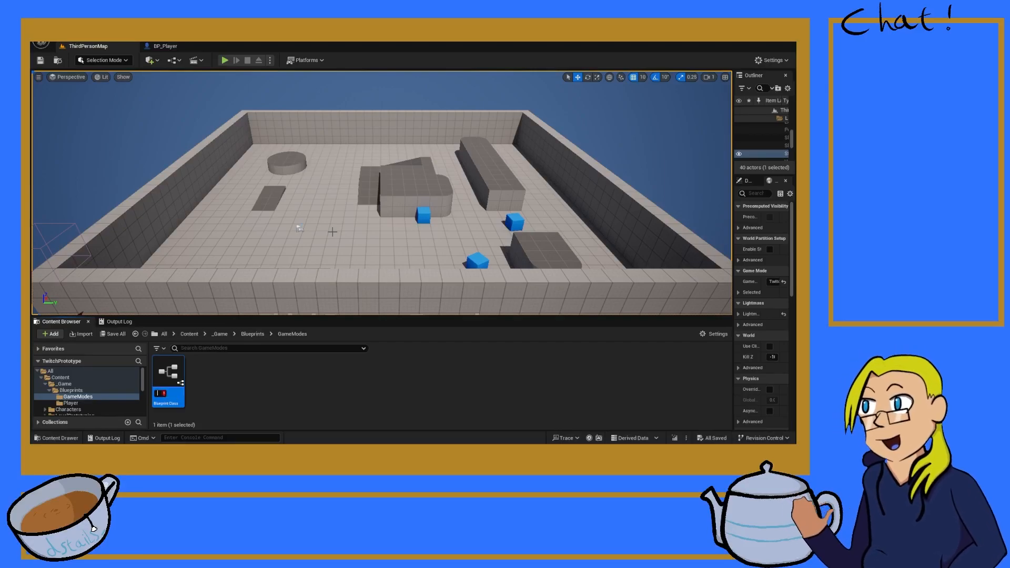
{"action": "type", "text": "BP_"}
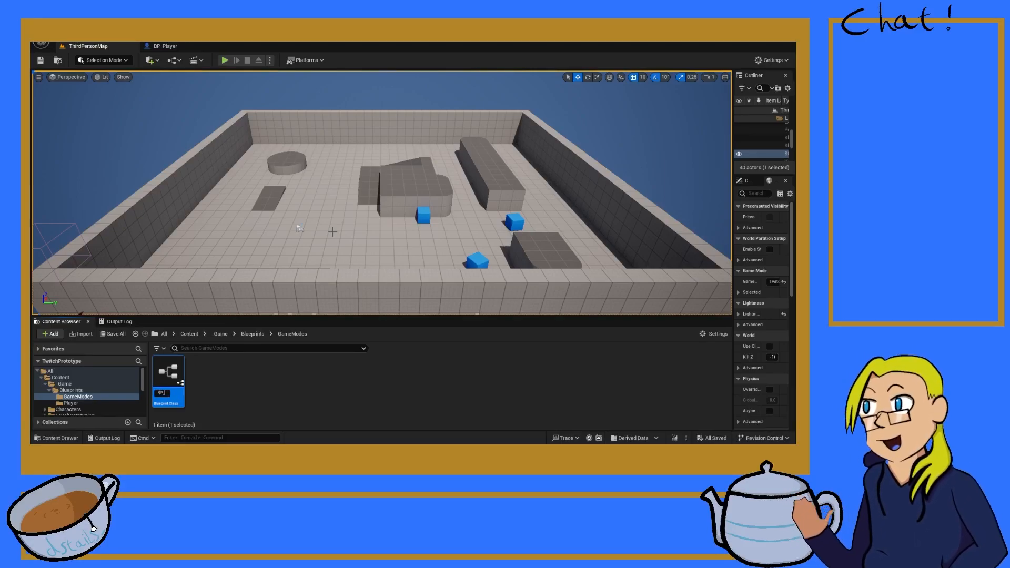
{"action": "type", "text": "TempG"}
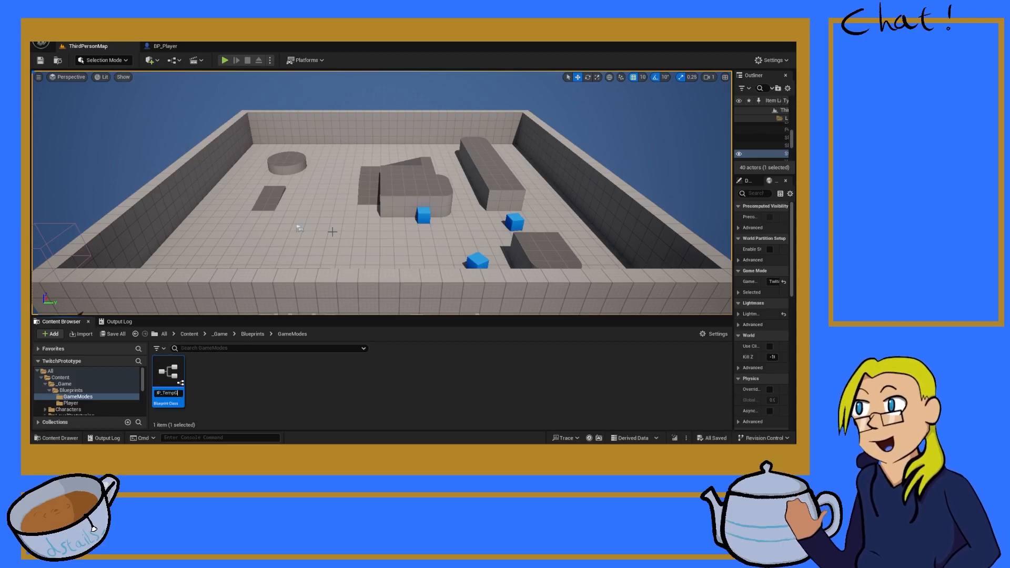
{"action": "type", "text": "ameMode"}
{"action": "key", "text": "Return"}
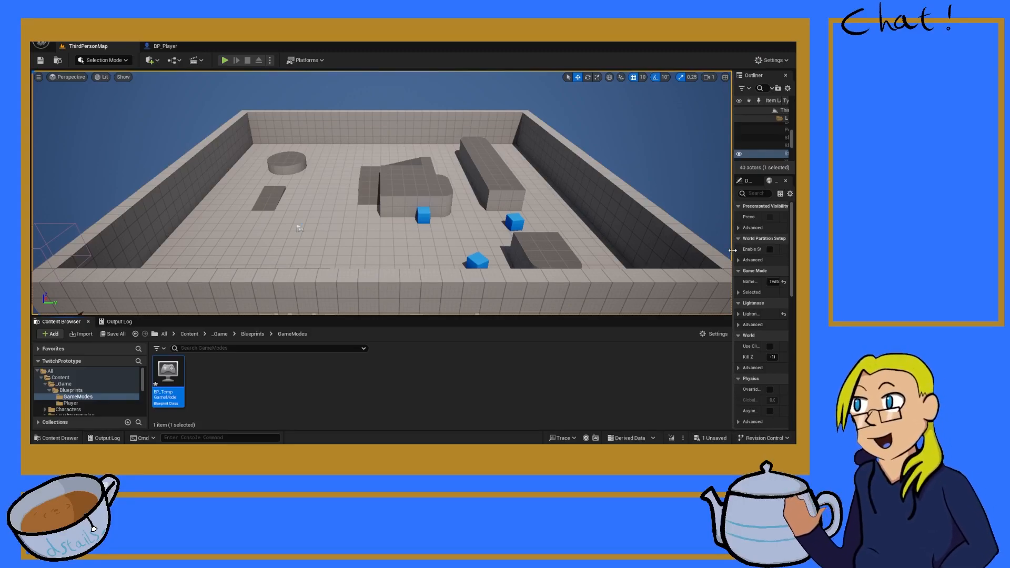
Step: Widen the World Settings, set the GameMode Override to BP_TempGameMode and its Default Pawn Class to BP_Player, and save
{"action": "left_click_drag", "start_coordinate": [732, 250], "coordinate": [625, 251]}
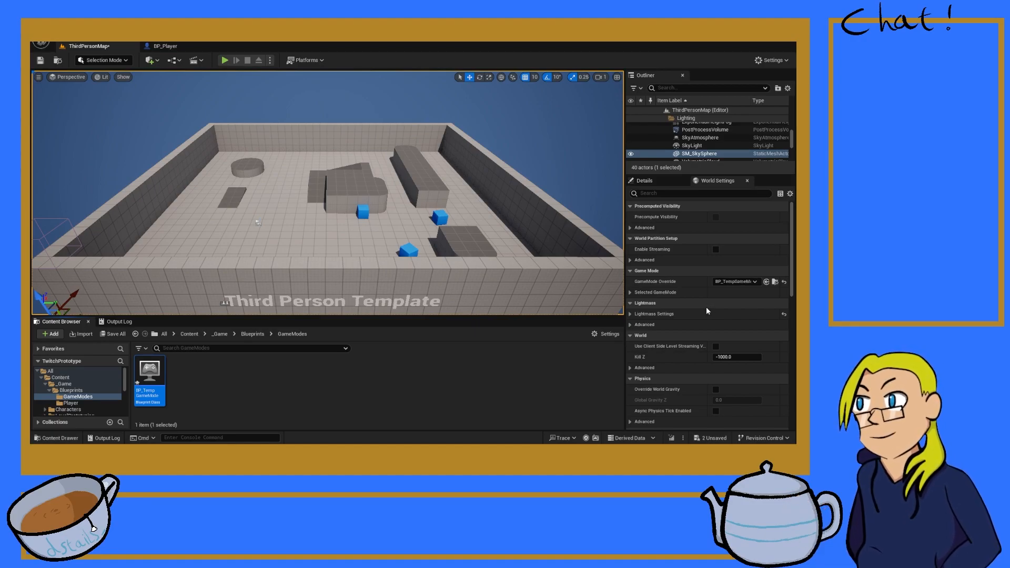
{"action": "left_click", "coordinate": [630, 292]}
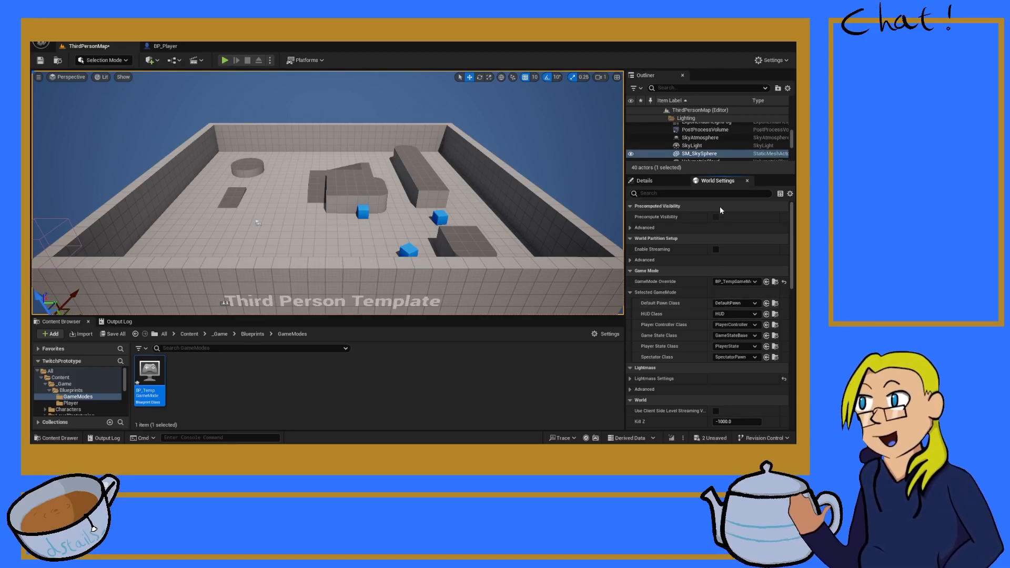
{"action": "left_click", "coordinate": [714, 194]}
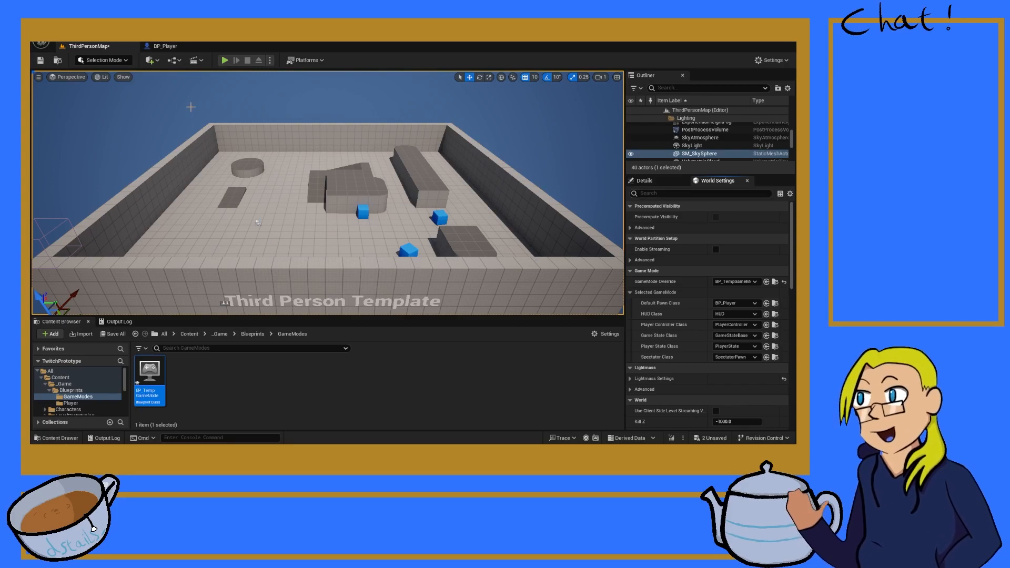
Step: Check BP_Player's Blueprint, then play ThirdPersonMap in the editor to test the player pawn and stop the session
{"action": "left_click", "coordinate": [171, 48]}
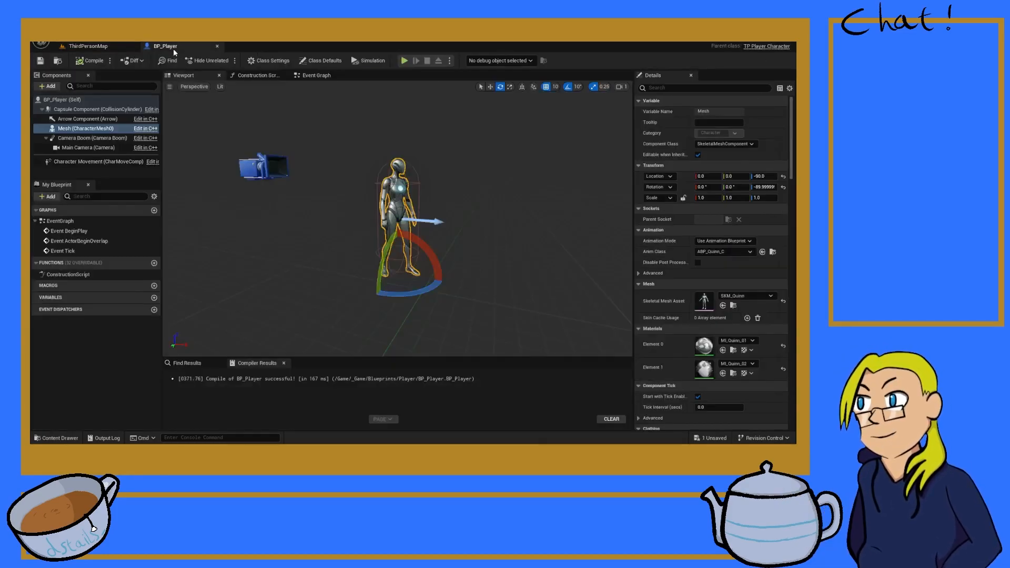
{"action": "left_click", "coordinate": [87, 46]}
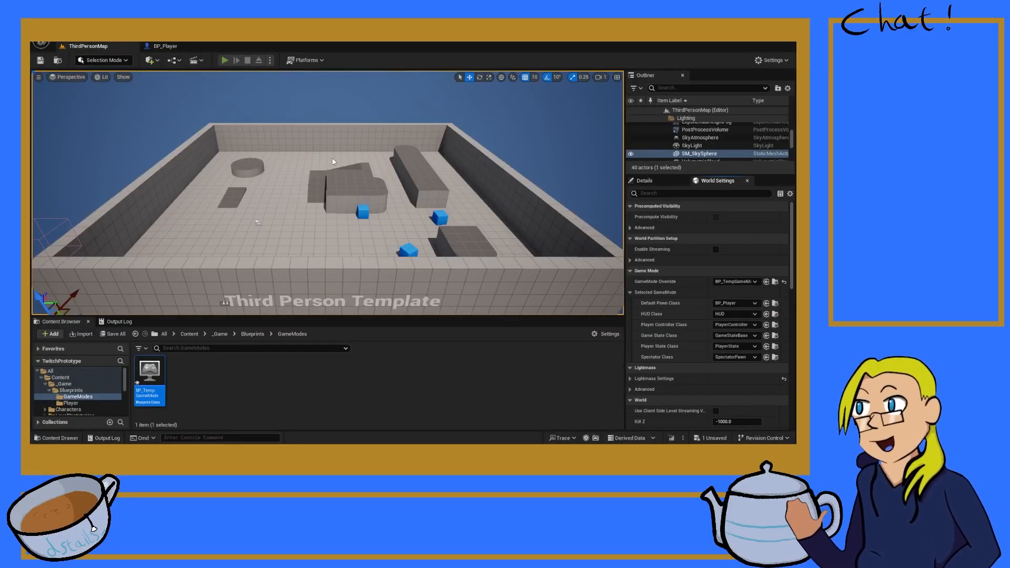
{"action": "key", "text": "alt+p"}
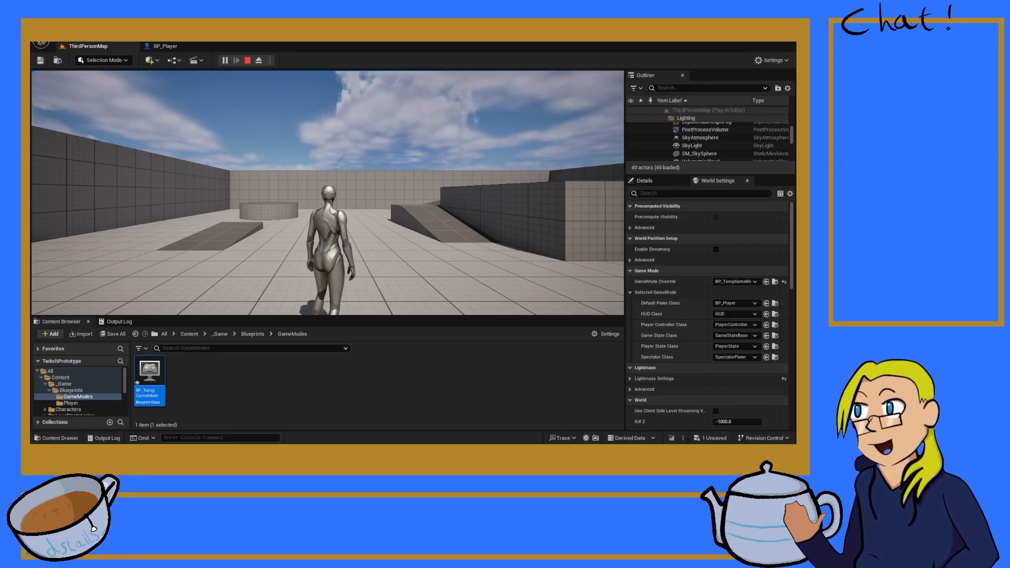
{"action": "key", "text": "Escape"}
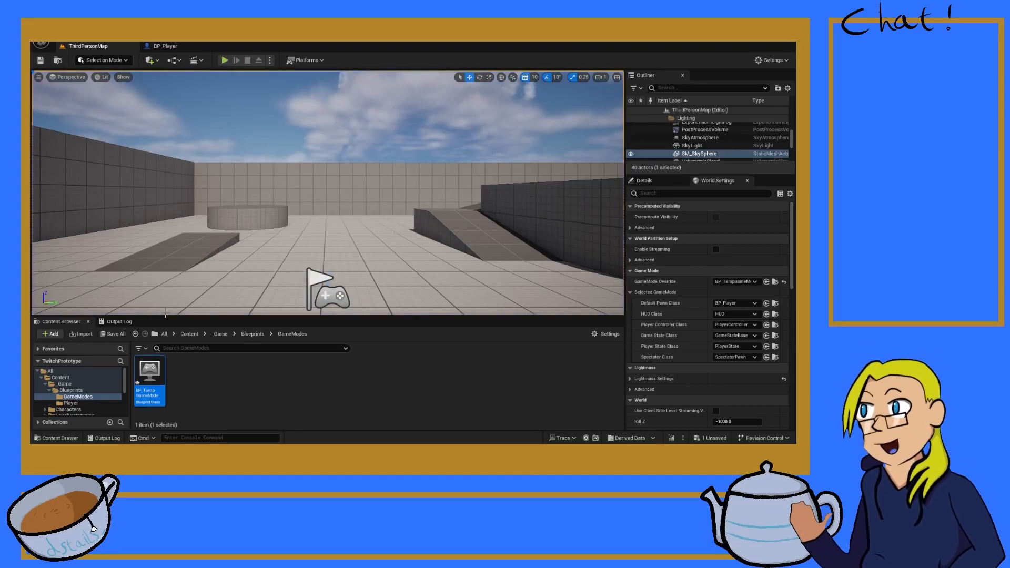
Step: Enlarge the Content Browser and create a folder named Input inside the _Game folder
{"action": "left_click_drag", "start_coordinate": [204, 317], "coordinate": [317, 218]}
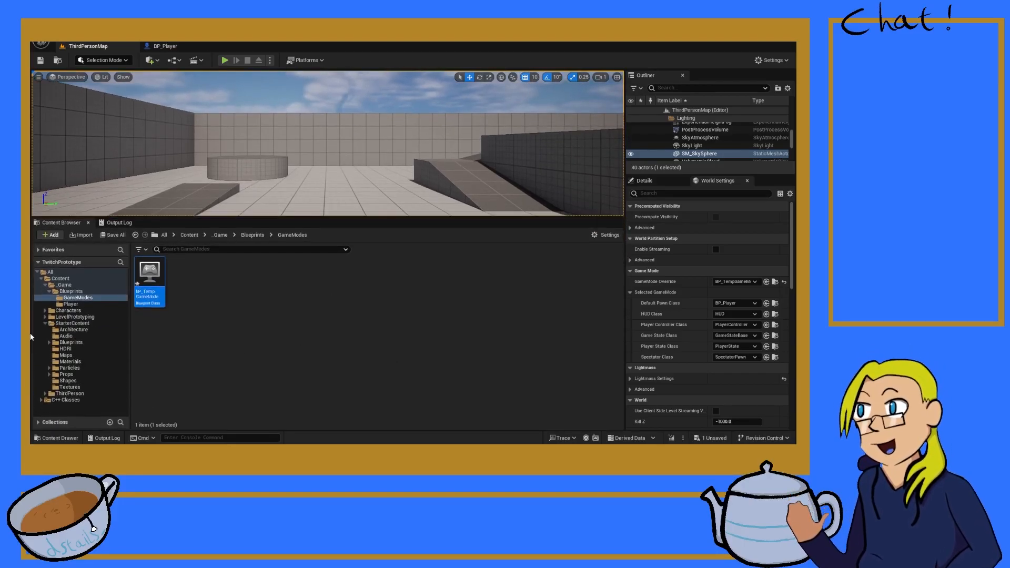
{"action": "left_click", "coordinate": [65, 285]}
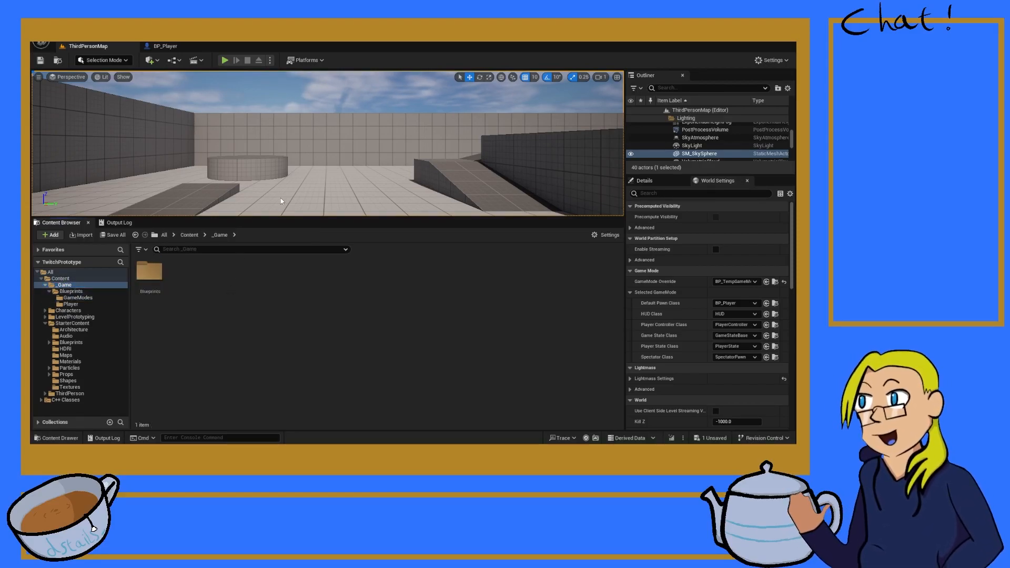
{"action": "key", "text": "ctrl+shift+n"}
{"action": "type", "text": "Input"}
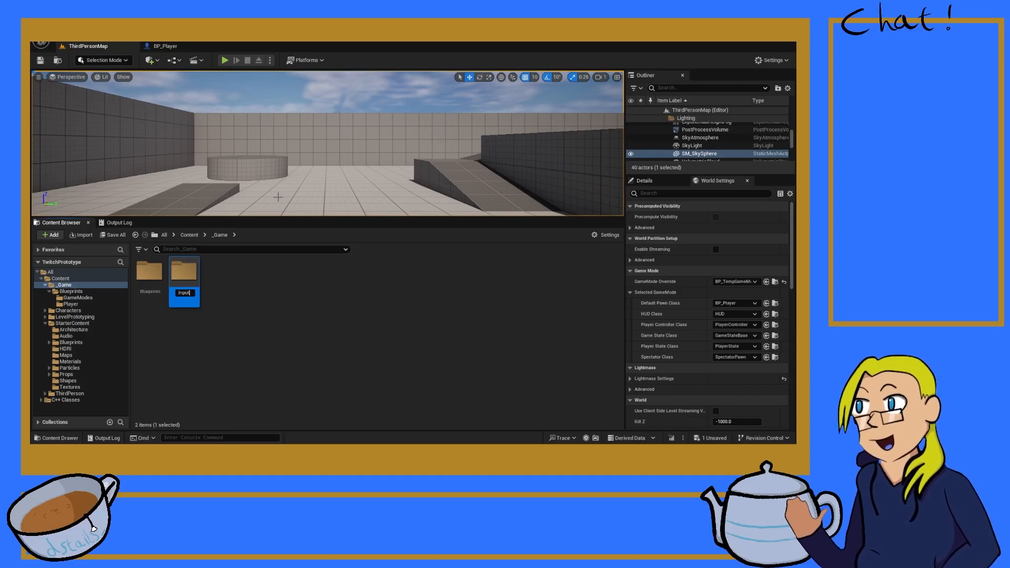
{"action": "key", "text": "Return"}
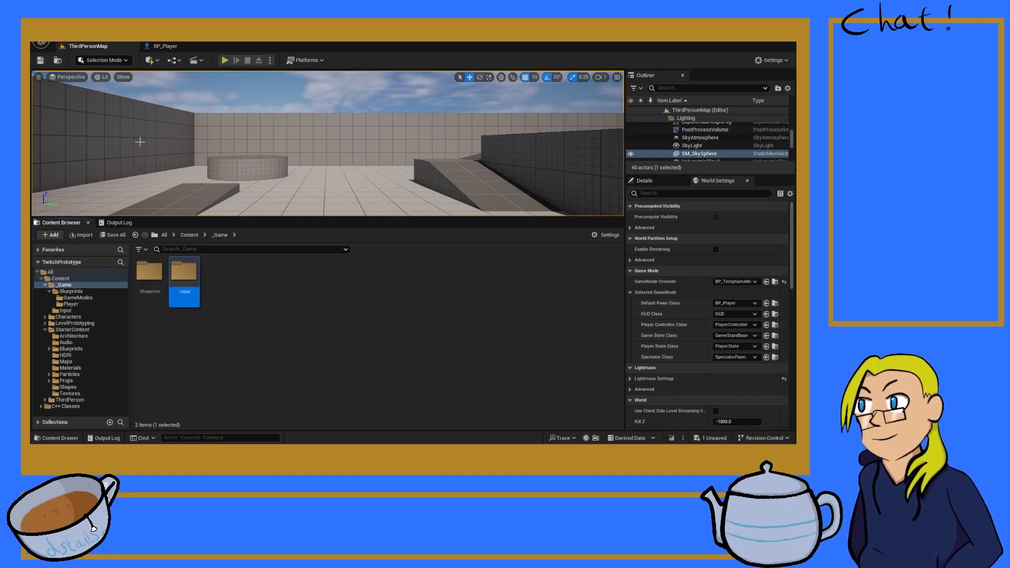
Step: Create an Input Mapping Context named IMC_PlayerInput inside the Input folder
{"action": "double_click", "coordinate": [185, 286]}
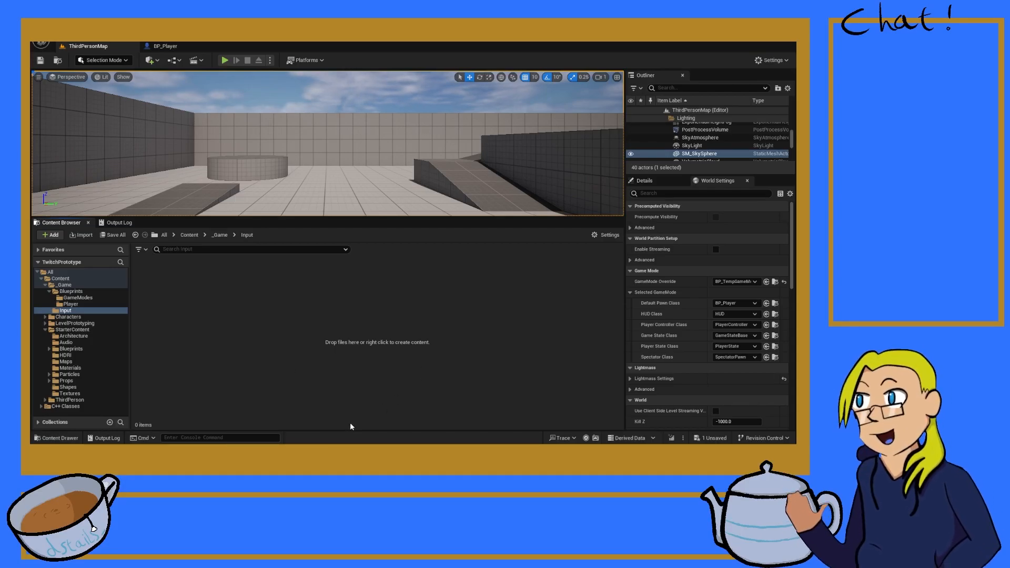
{"action": "type", "text": "IMC_Playe"}
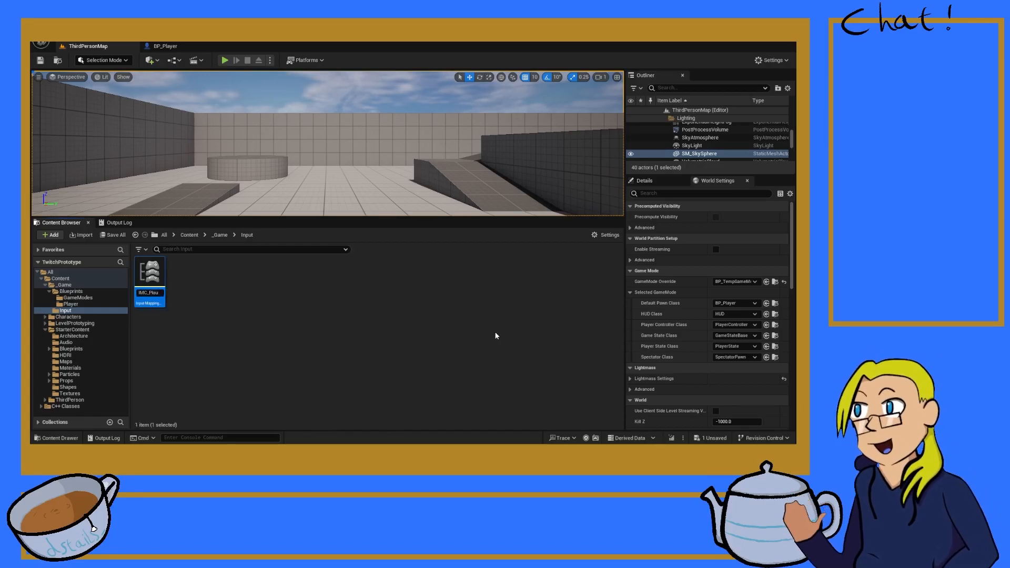
{"action": "type", "text": "rInput"}
{"action": "key", "text": "Return"}
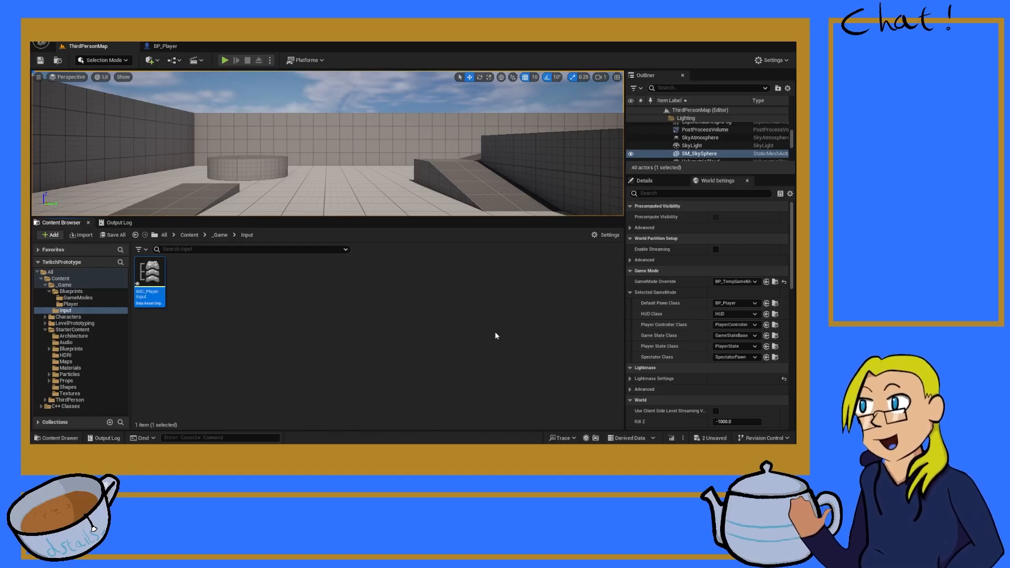
Step: Create an Input Action named IA_PlayerMove in the Input folder
{"action": "left_click", "coordinate": [279, 335]}
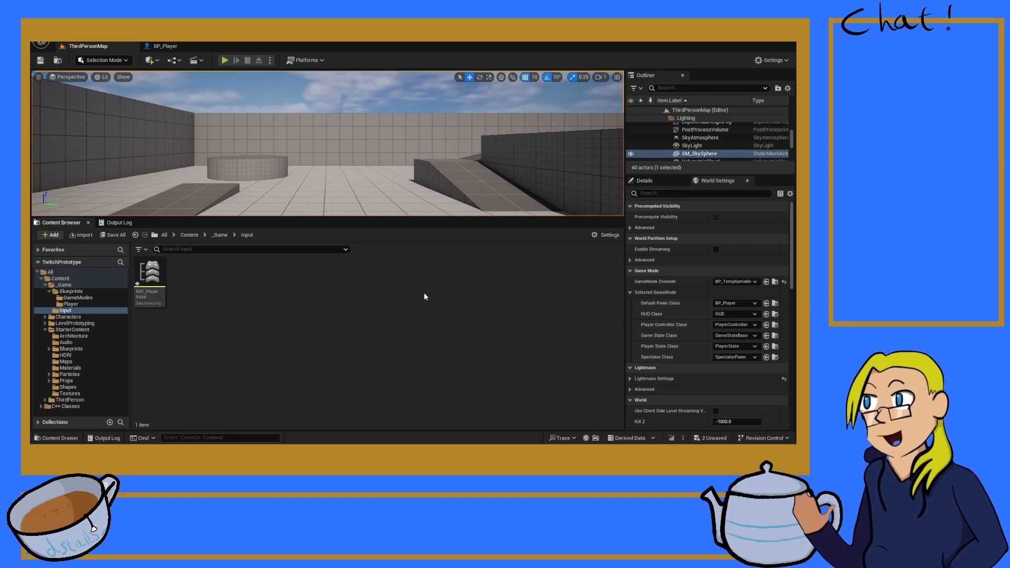
{"action": "type", "text": "IA"}
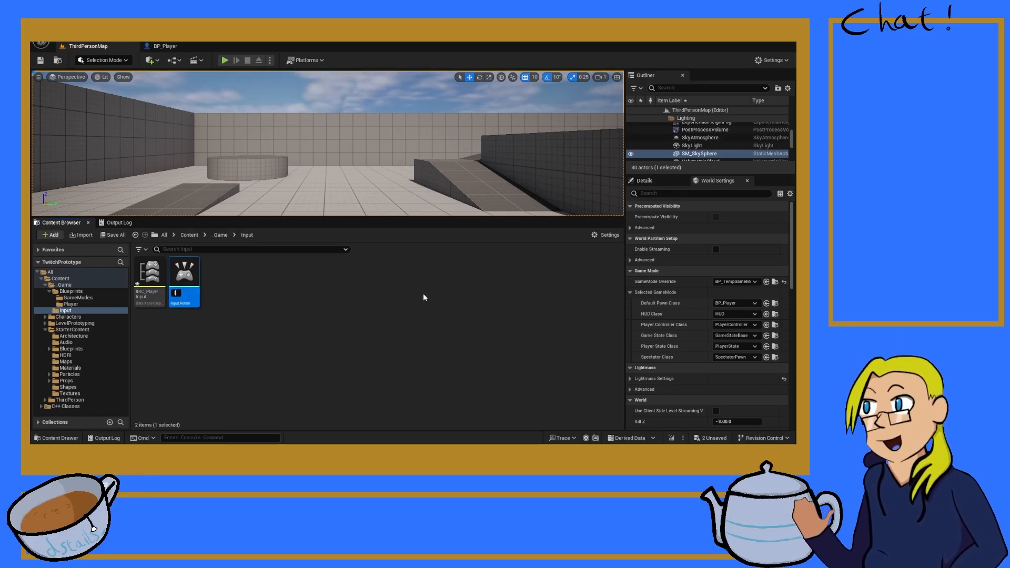
{"action": "type", "text": "_PlayerMove"}
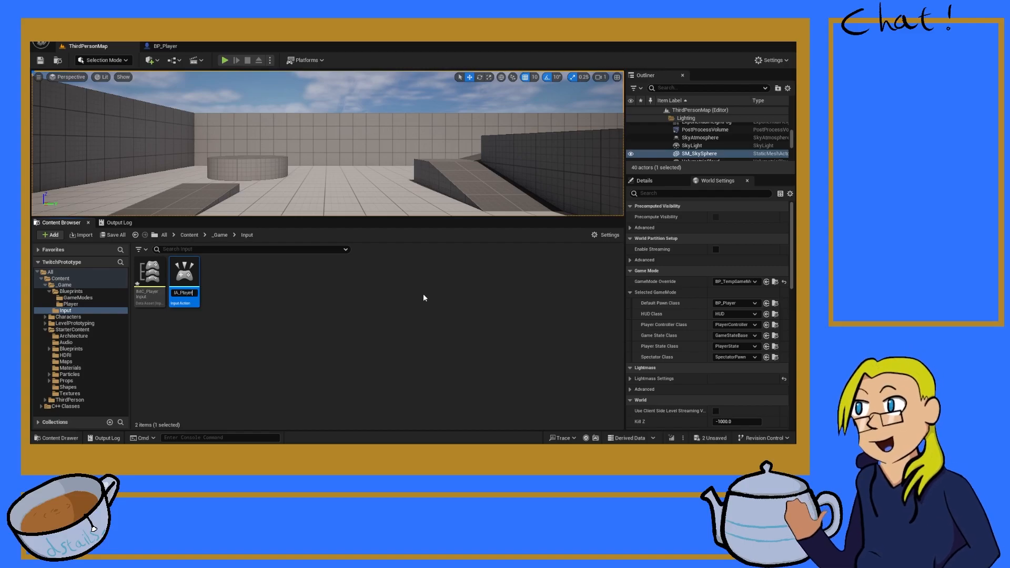
{"action": "key", "text": "Return"}
Step: Add an Input Action named IA_PlayerJump to the Input folder
{"action": "left_click", "coordinate": [327, 310]}
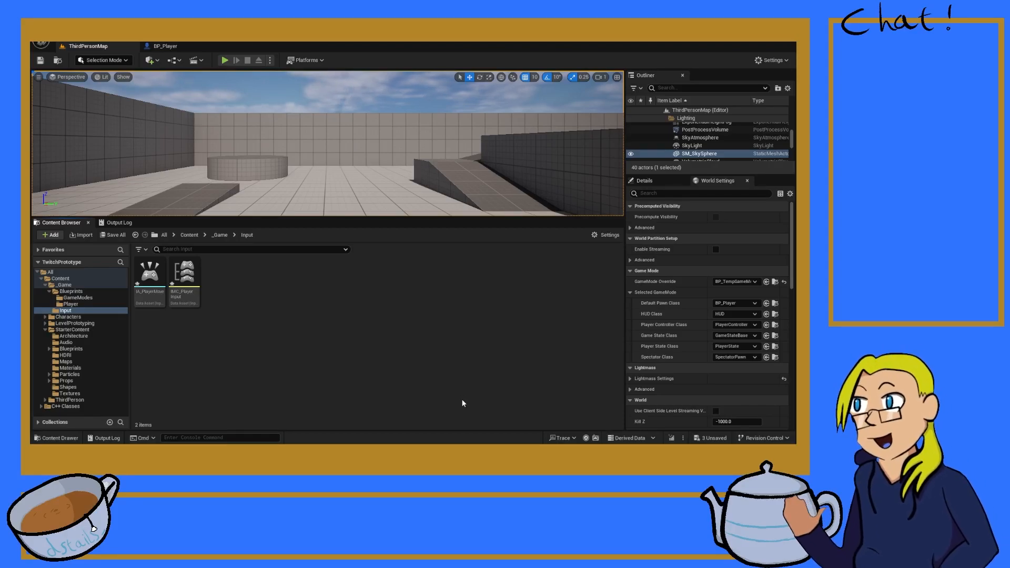
{"action": "type", "text": "IA"}
{"action": "type", "text": "_PlayerJump"}
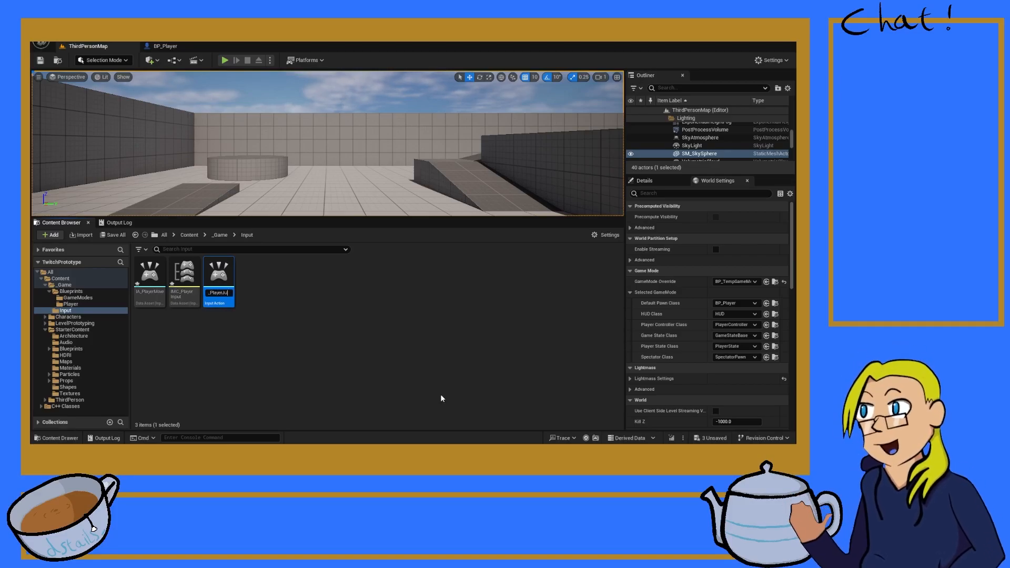
{"action": "key", "text": "Return"}
Step: Add another Input Action to the Input folder and name it IA_PlayerLook
{"action": "left_click", "coordinate": [372, 347]}
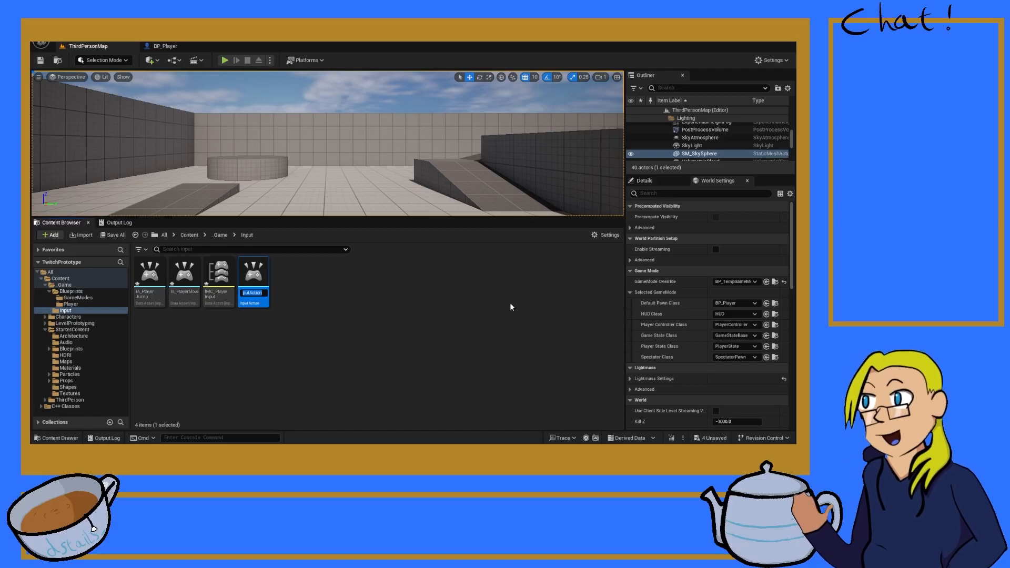
{"action": "type", "text": "IA_Player"}
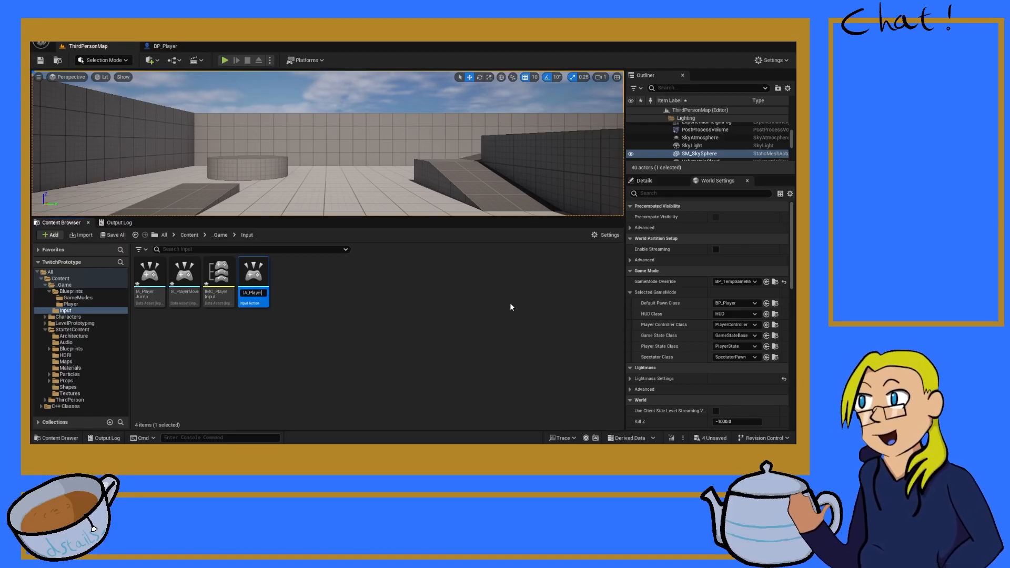
{"action": "type", "text": "Look"}
{"action": "key", "text": "Return"}
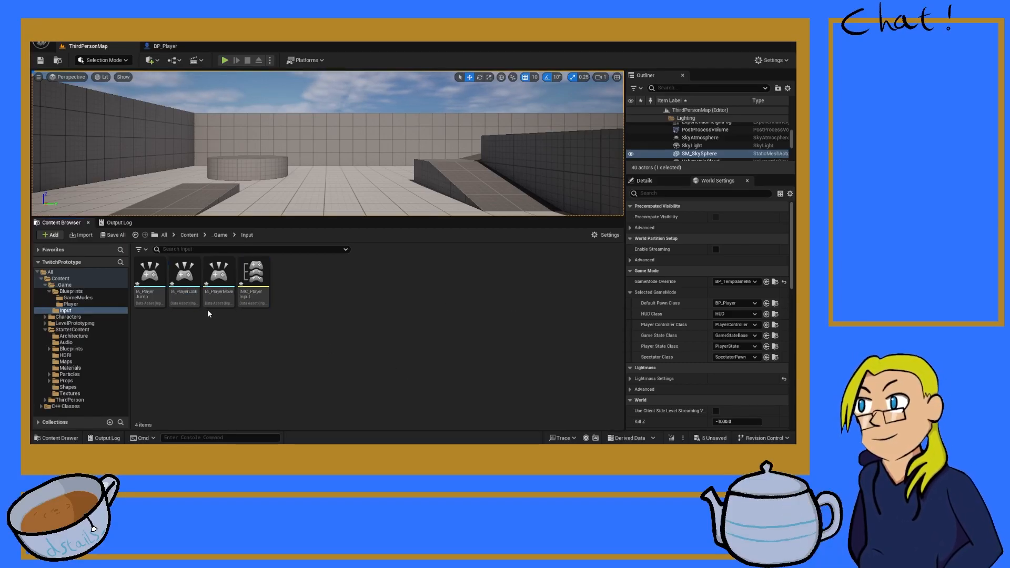
Step: Set IA_PlayerLook's Value Type to Axis2D (Vector2D) and return to ThirdPersonMap
{"action": "double_click", "coordinate": [184, 276]}
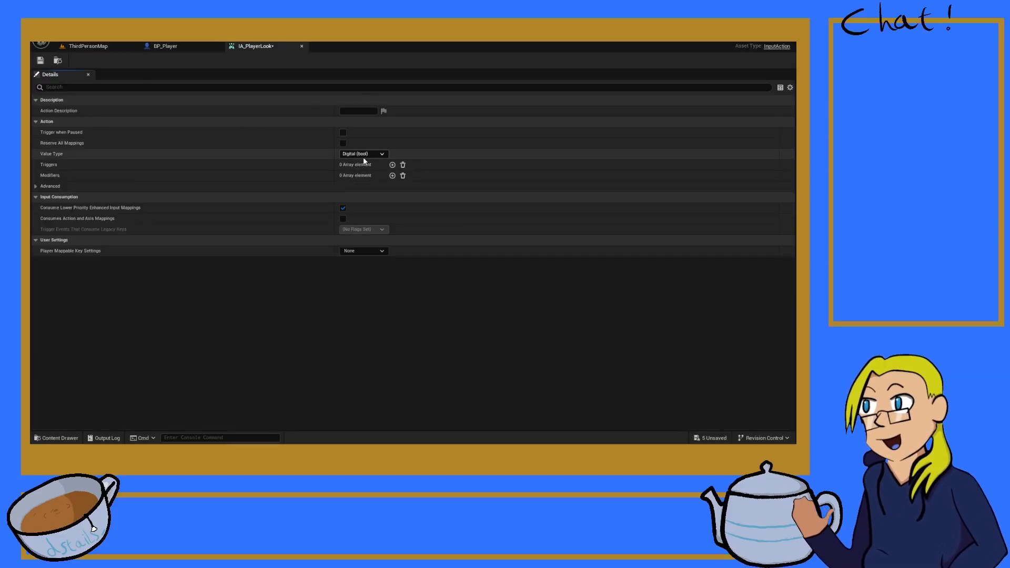
{"action": "left_click", "coordinate": [376, 180]}
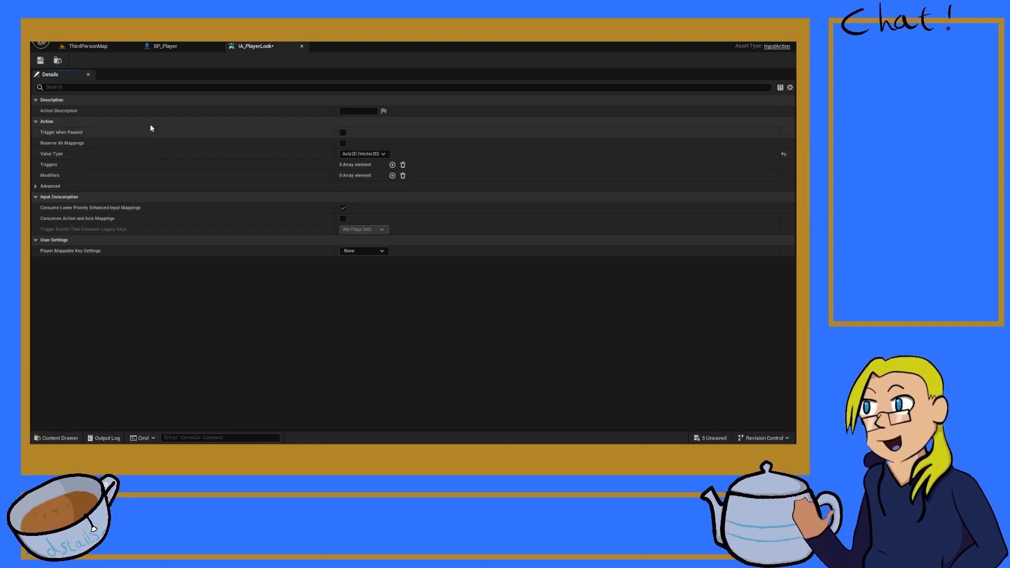
{"action": "left_click", "coordinate": [176, 44]}
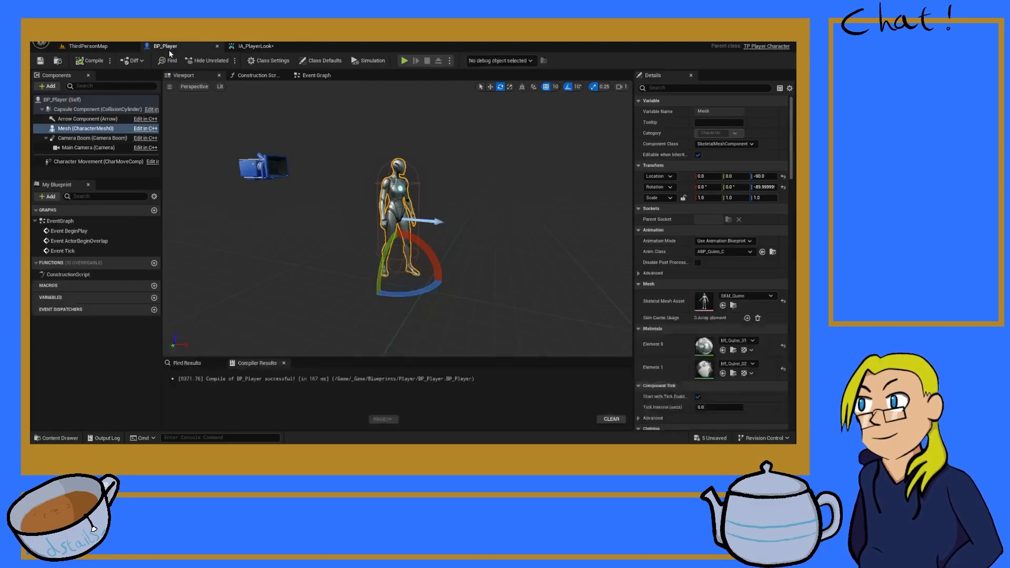
{"action": "left_click", "coordinate": [86, 49]}
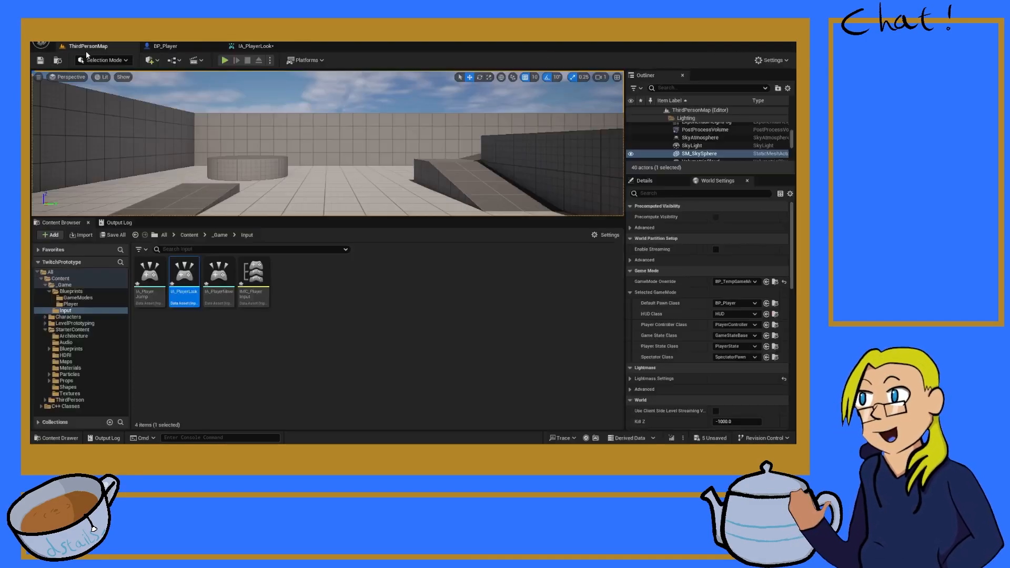
Step: Set IA_PlayerMove's Value Type to Axis2D (Vector2D), save both IA_PlayerMove and IA_PlayerLook, and return to the level
{"action": "double_click", "coordinate": [209, 286]}
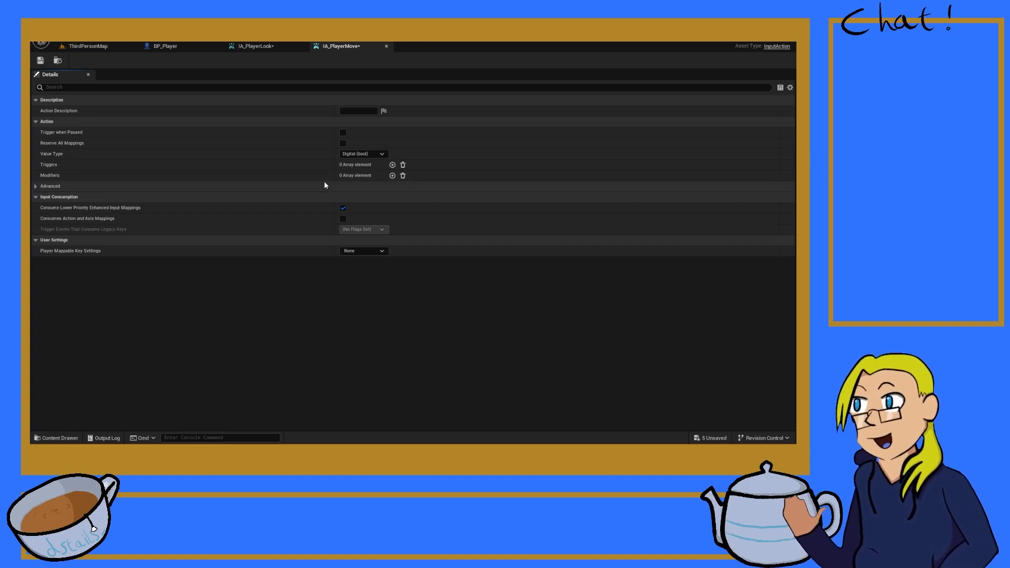
{"action": "left_click", "coordinate": [350, 177]}
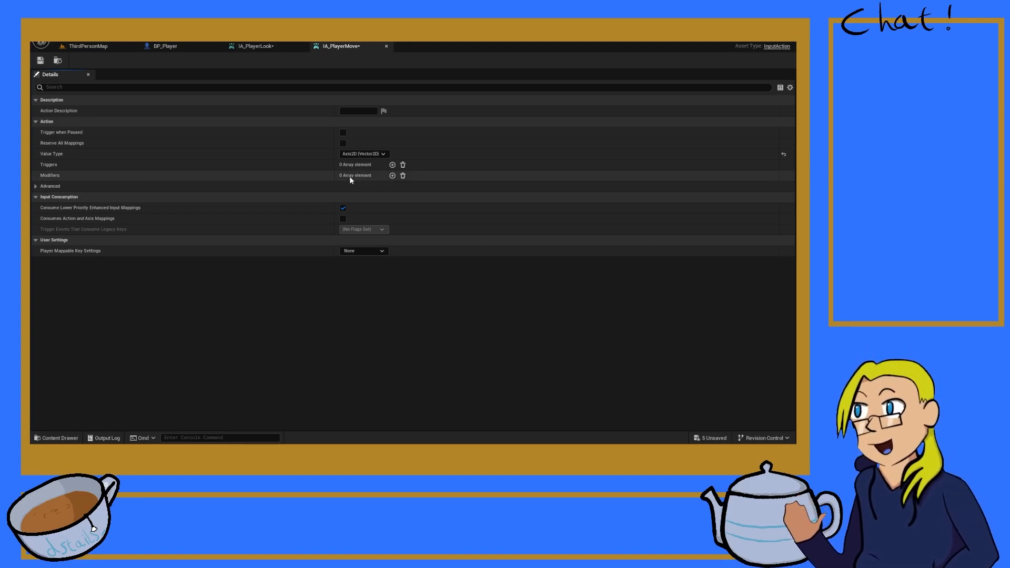
{"action": "left_click", "coordinate": [40, 60]}
{"action": "left_click", "coordinate": [253, 47]}
{"action": "left_click", "coordinate": [40, 61]}
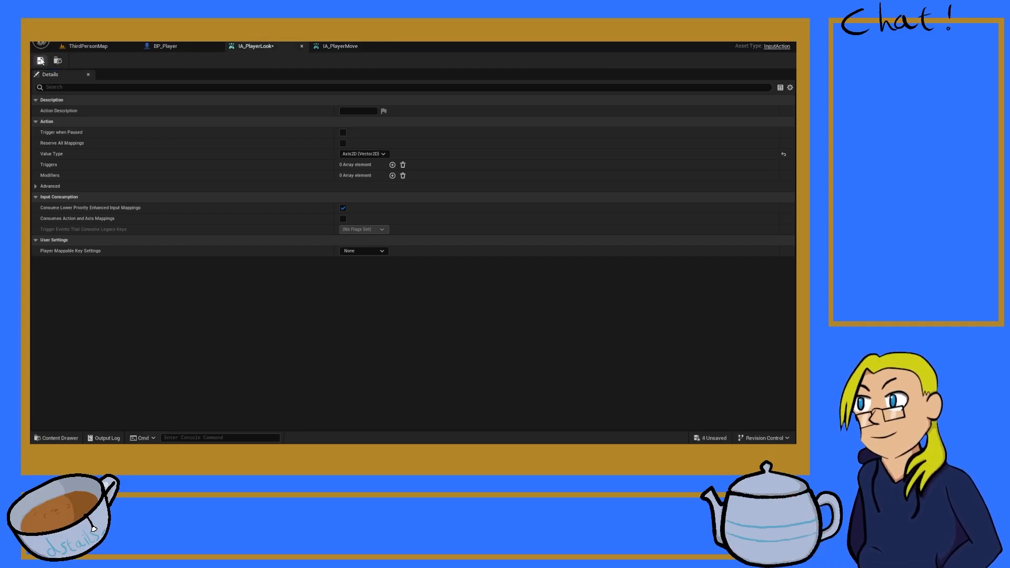
{"action": "left_click", "coordinate": [87, 47]}
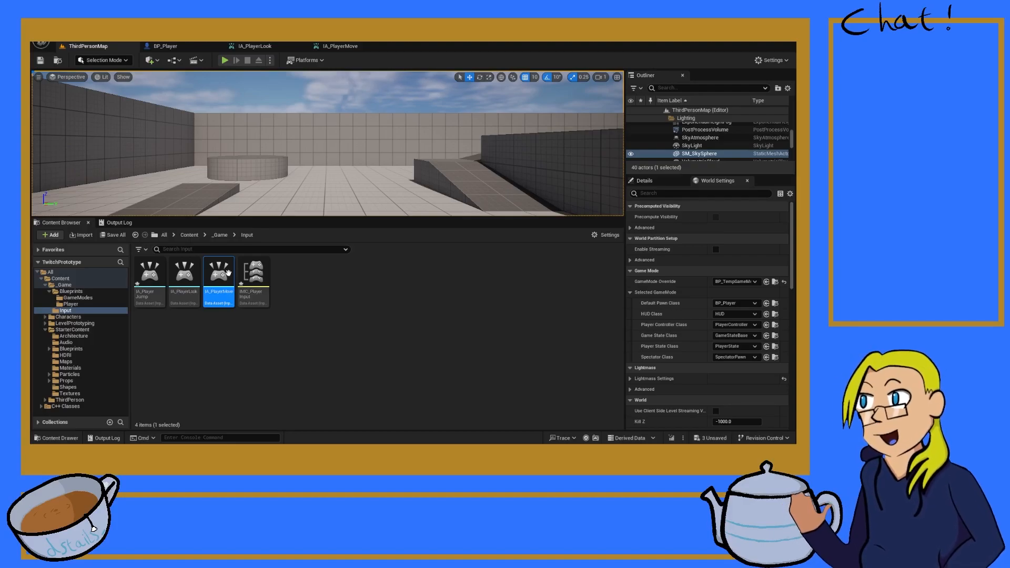
Step: Add a mapping for IA_Move to the IMC_PlayerInput mapping context, save it, and return to ThirdPersonMap
{"action": "left_click", "coordinate": [150, 274]}
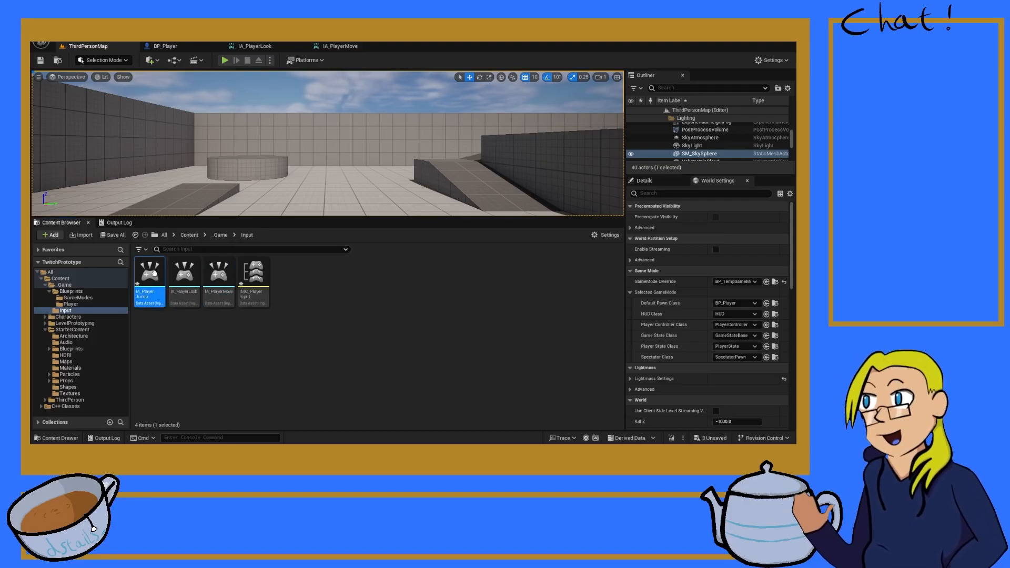
{"action": "left_click", "coordinate": [256, 292]}
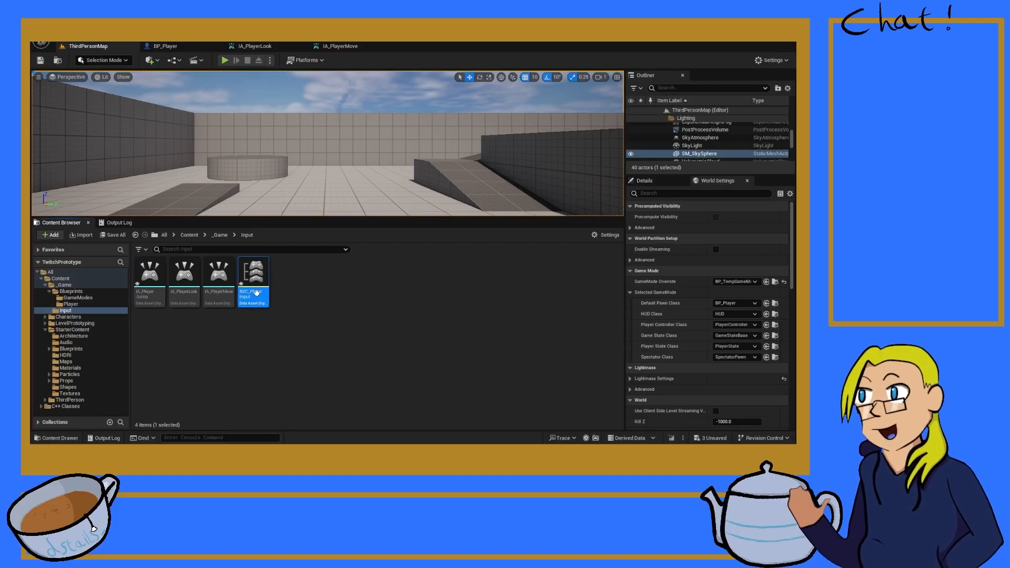
{"action": "double_click", "coordinate": [257, 268]}
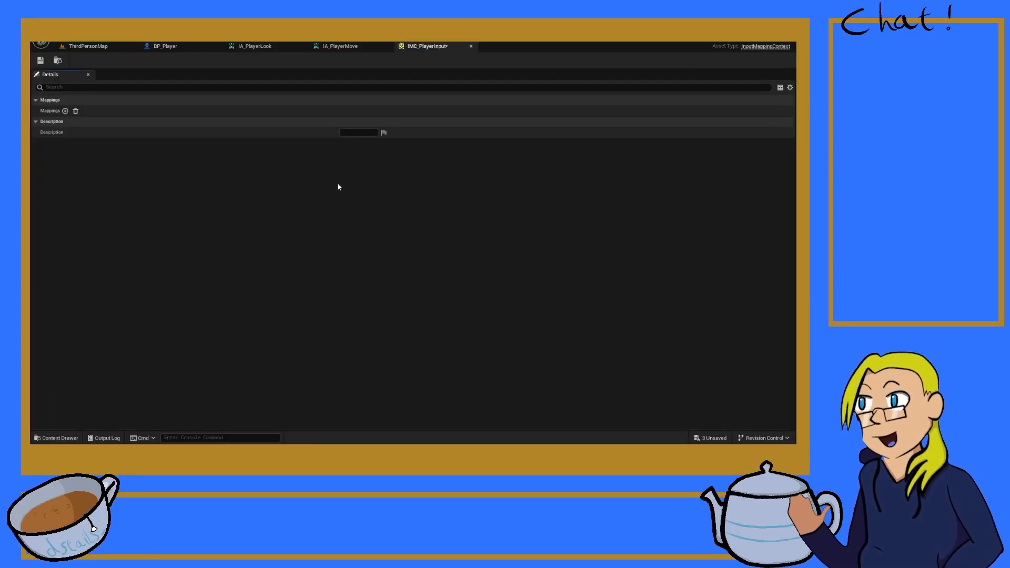
{"action": "left_click", "coordinate": [65, 111]}
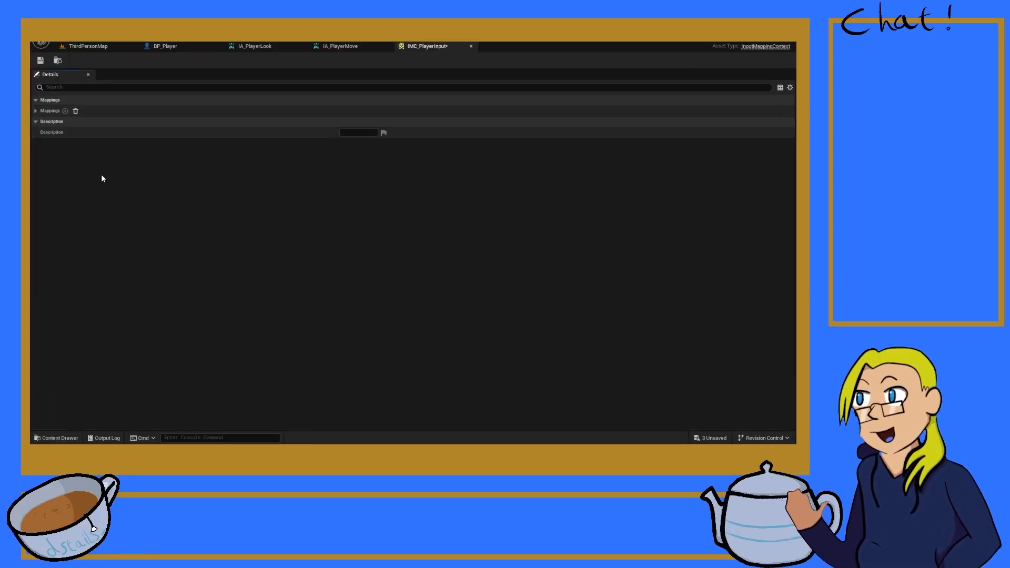
{"action": "left_click", "coordinate": [34, 109]}
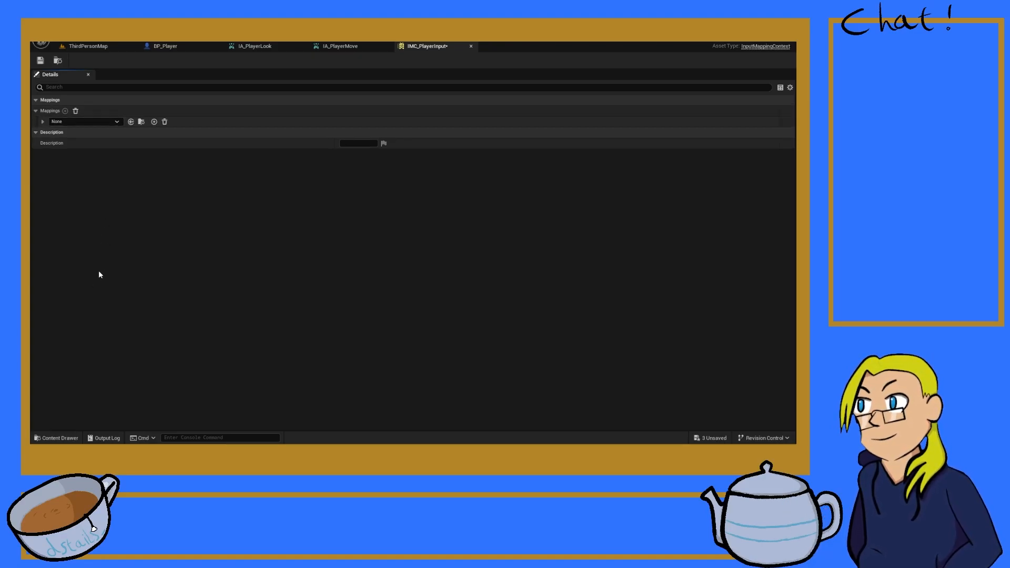
{"action": "left_click", "coordinate": [97, 252]}
{"action": "left_click", "coordinate": [40, 60]}
{"action": "left_click", "coordinate": [87, 46]}
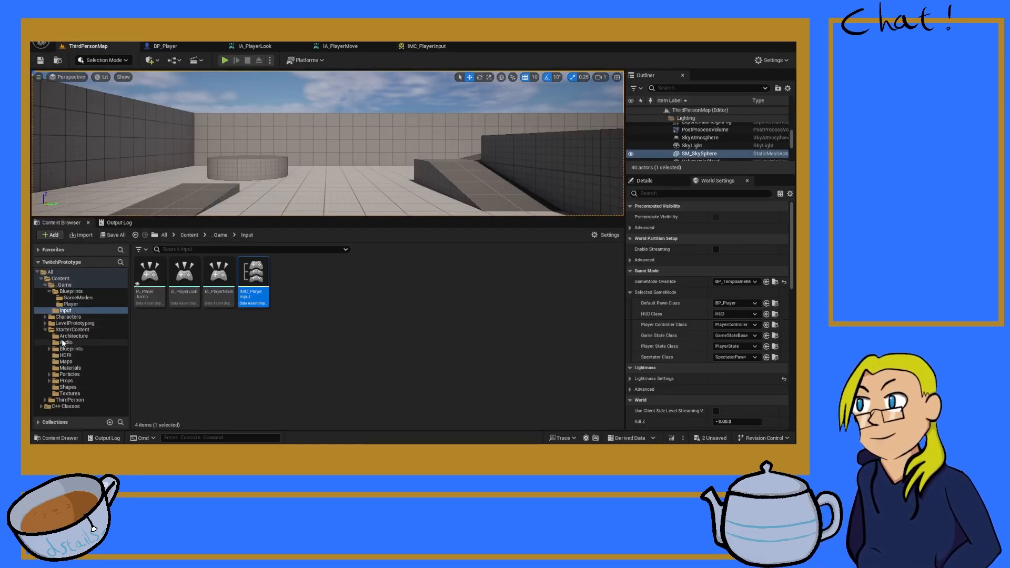
Step: Open the template's IMC_Default mapping context from the ThirdPerson Input folder
{"action": "left_click", "coordinate": [45, 330]}
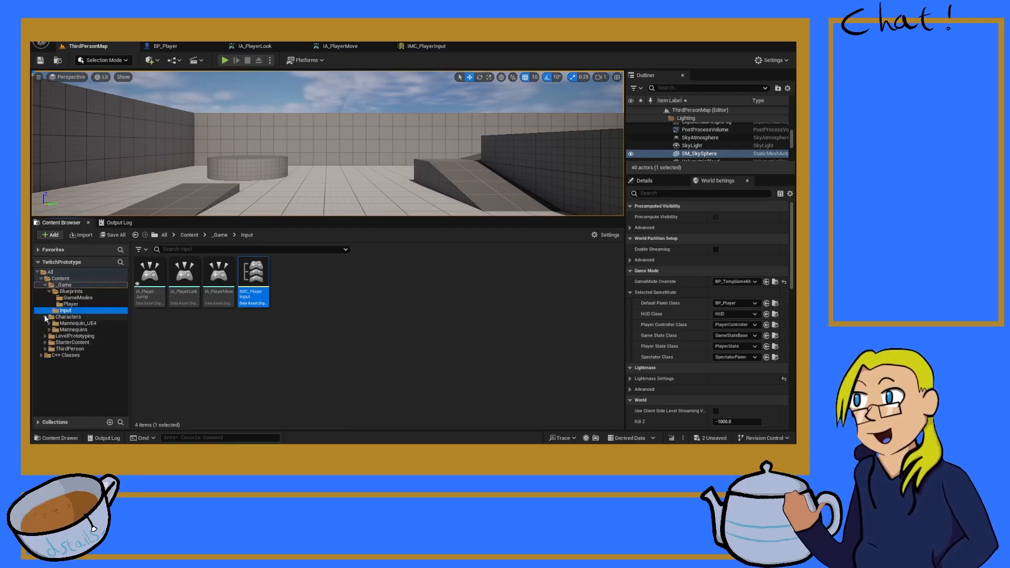
{"action": "left_click", "coordinate": [45, 323]}
{"action": "left_click", "coordinate": [46, 323]}
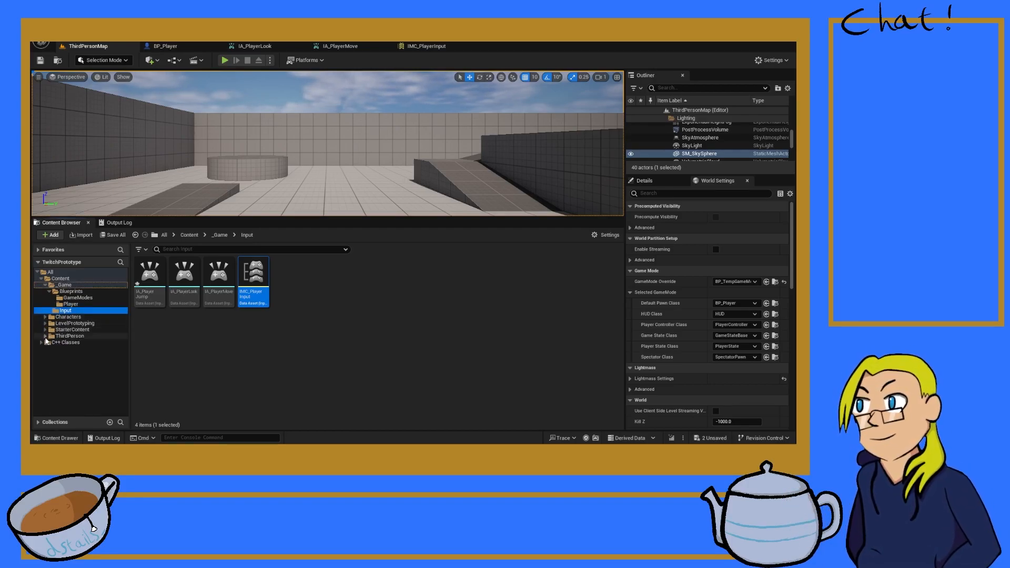
{"action": "left_click", "coordinate": [46, 335]}
{"action": "left_click", "coordinate": [49, 349]}
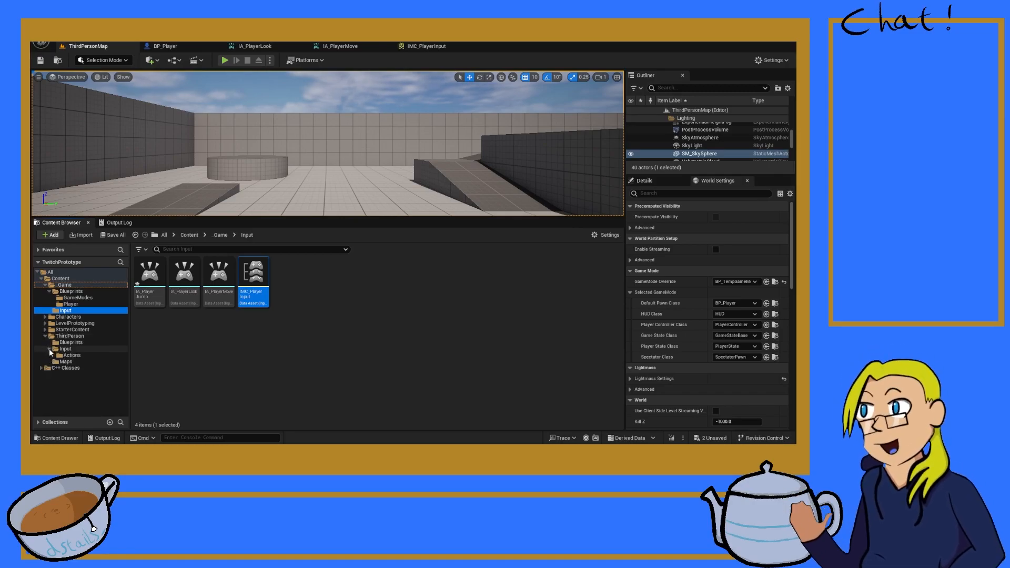
{"action": "left_click", "coordinate": [69, 355]}
{"action": "left_click", "coordinate": [69, 350]}
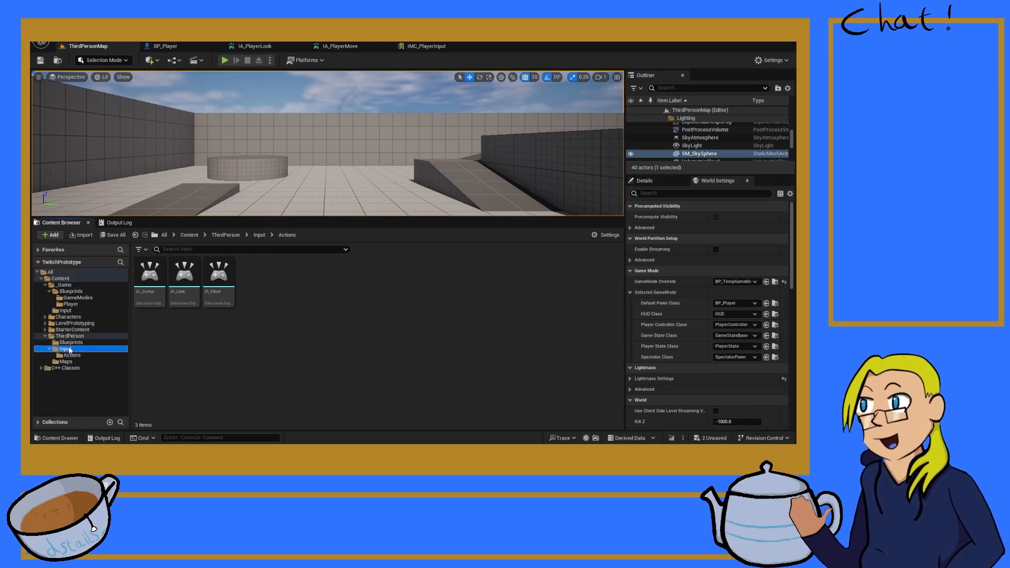
{"action": "double_click", "coordinate": [182, 278]}
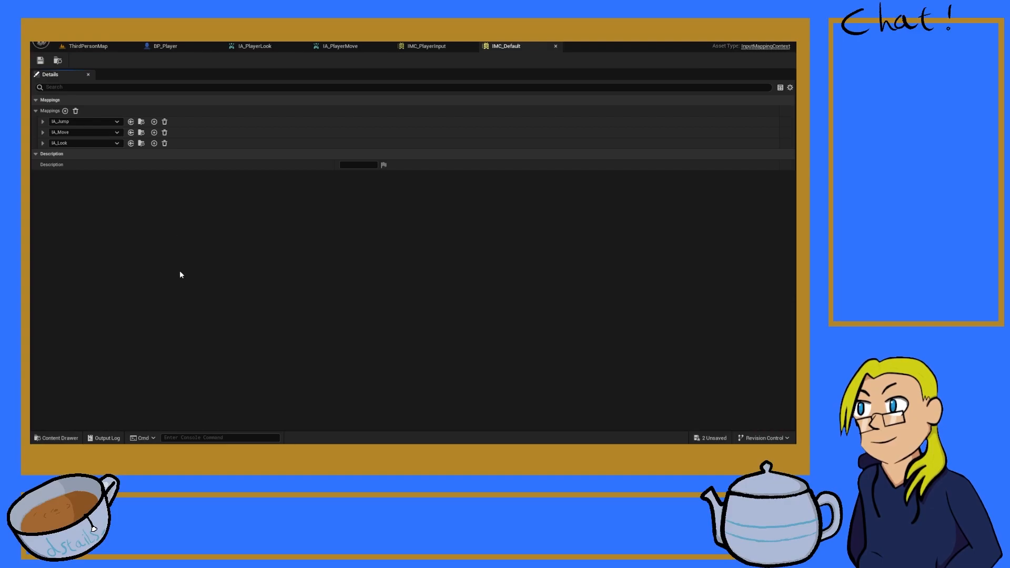
Step: Examine the key bindings of IA_Move in IMC_Default, including the modifiers on the W key
{"action": "left_click", "coordinate": [43, 132]}
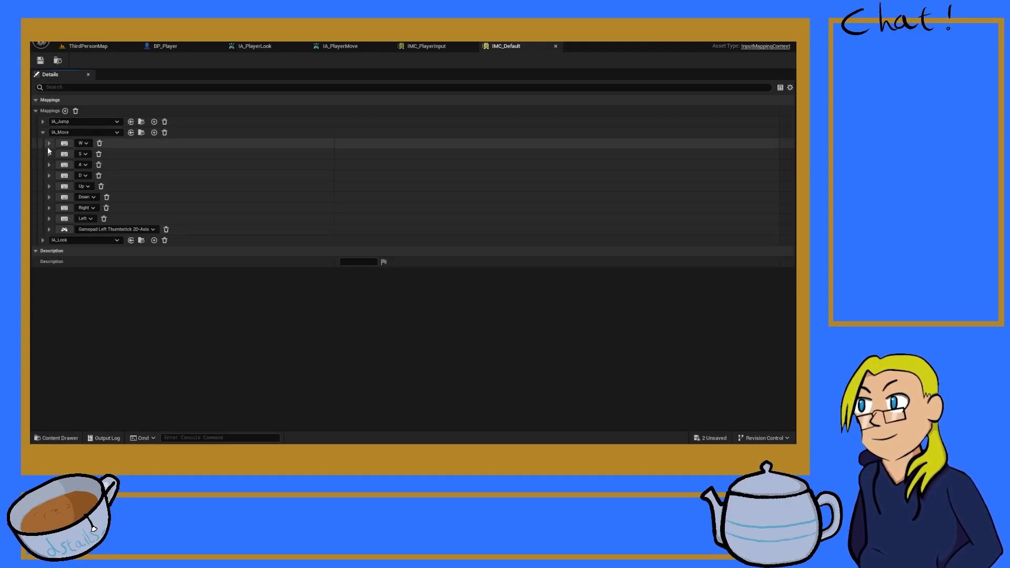
{"action": "left_click", "coordinate": [48, 143]}
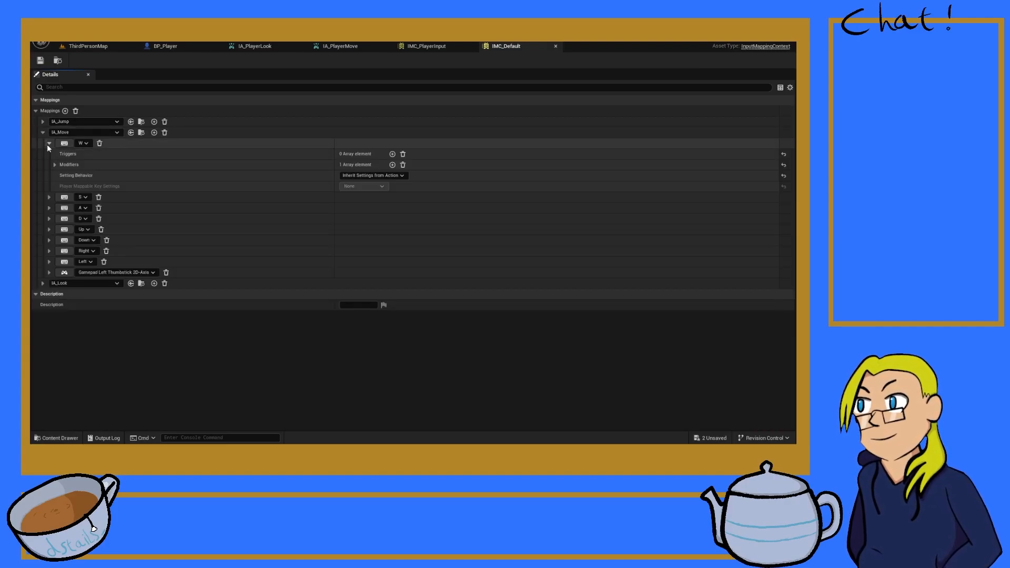
{"action": "left_click", "coordinate": [55, 165]}
{"action": "left_click", "coordinate": [55, 165]}
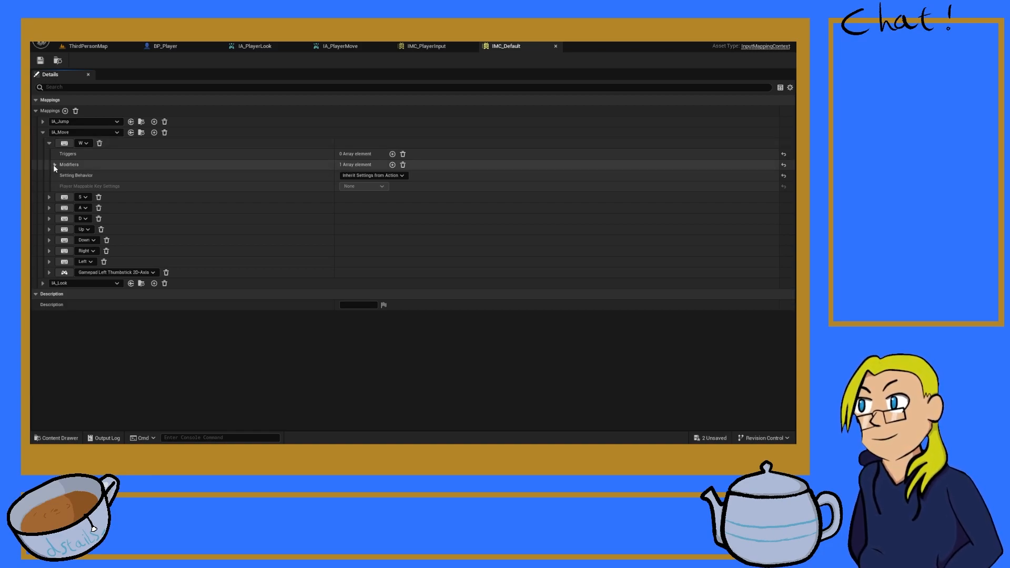
{"action": "left_click", "coordinate": [49, 143]}
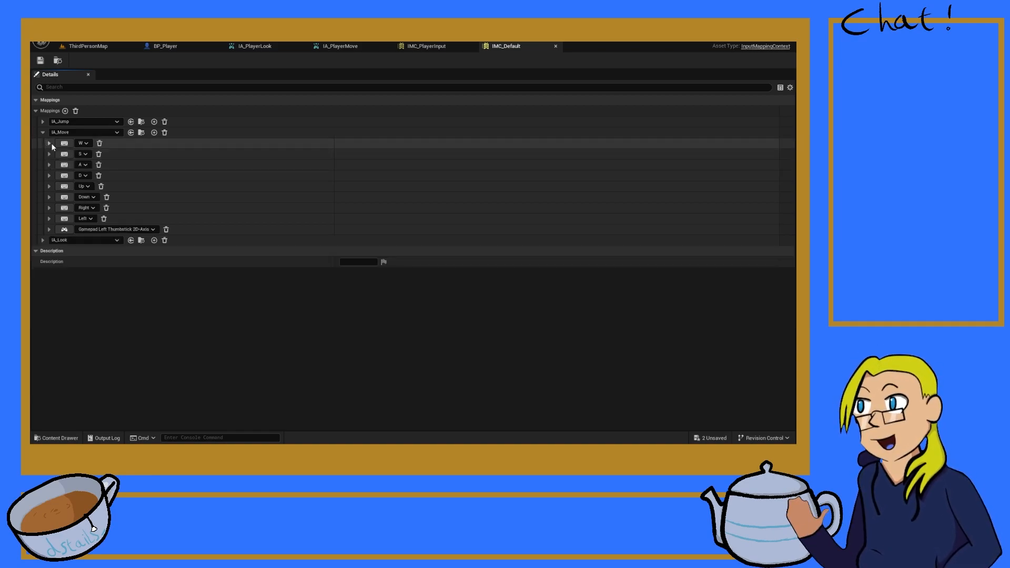
Step: In IMC_PlayerInput, give IA_Move a second key binding and assign the keys W and S
{"action": "left_click", "coordinate": [443, 50]}
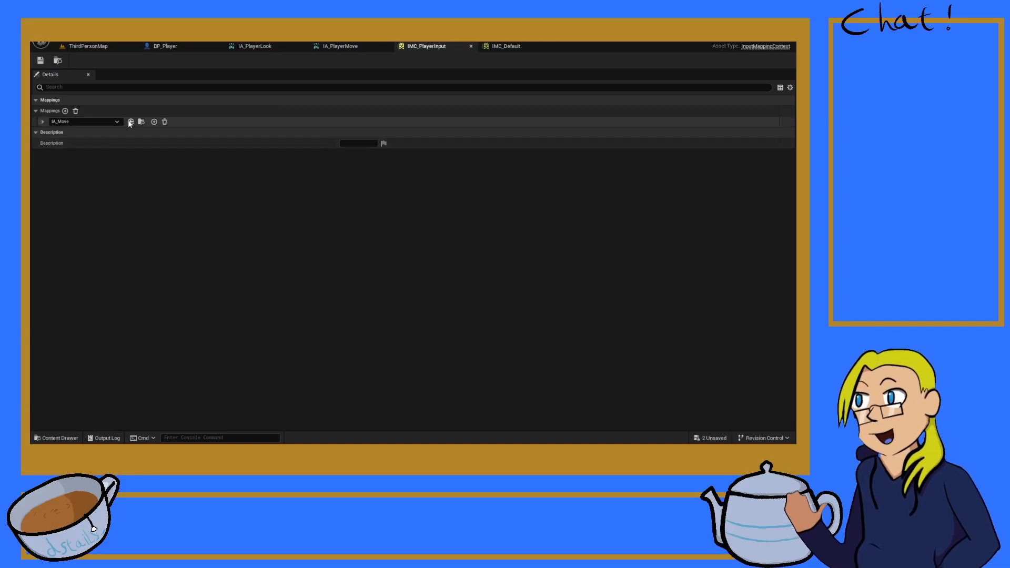
{"action": "left_click", "coordinate": [153, 123]}
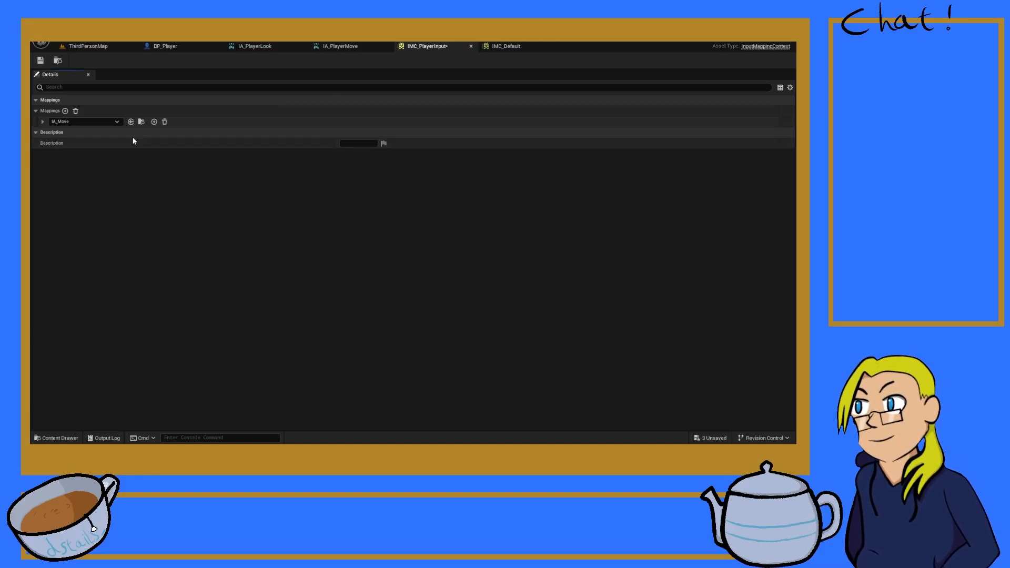
{"action": "left_click", "coordinate": [42, 122]}
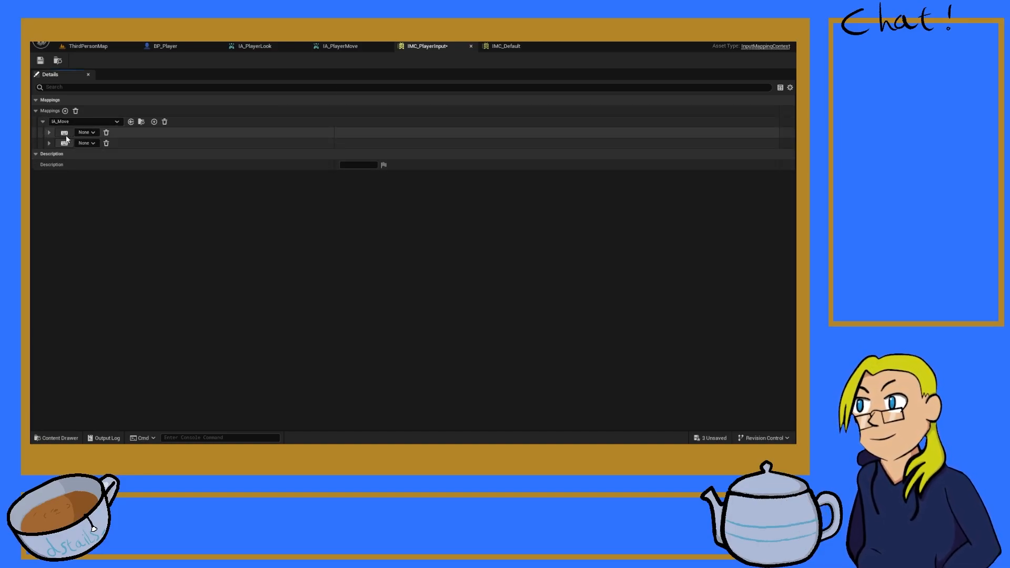
{"action": "left_click", "coordinate": [65, 133]}
{"action": "key", "text": "w"}
{"action": "left_click", "coordinate": [65, 143]}
{"action": "key", "text": "s"}
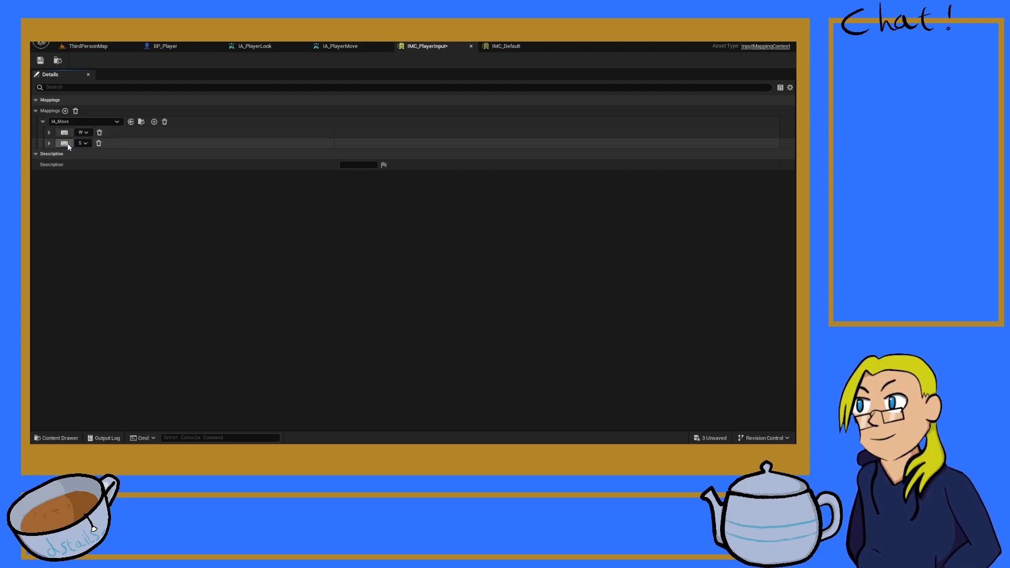
Step: Add a Swizzle Input Axis Values modifier to the W binding and expand its order setting
{"action": "left_click", "coordinate": [49, 133]}
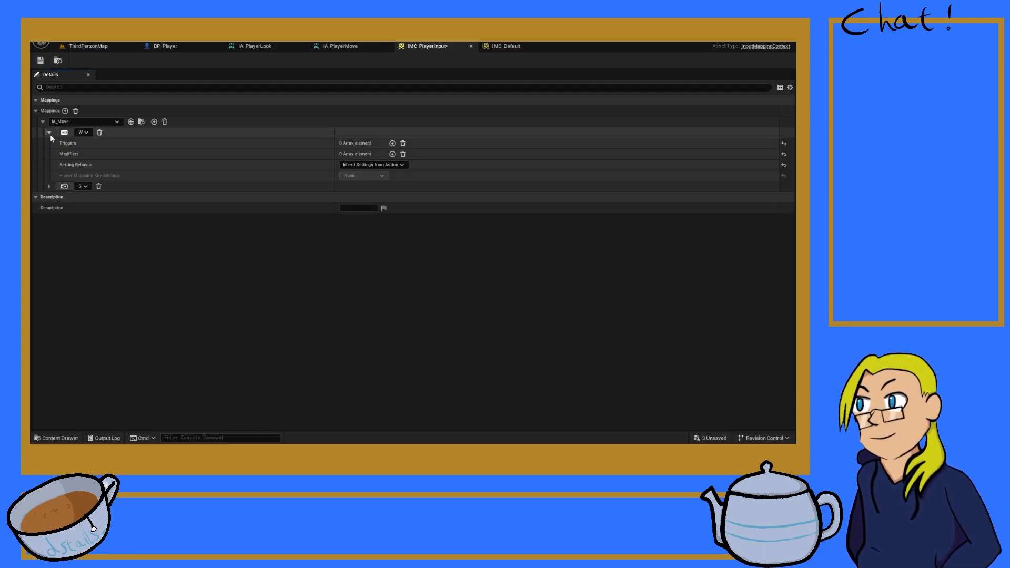
{"action": "left_click", "coordinate": [392, 154]}
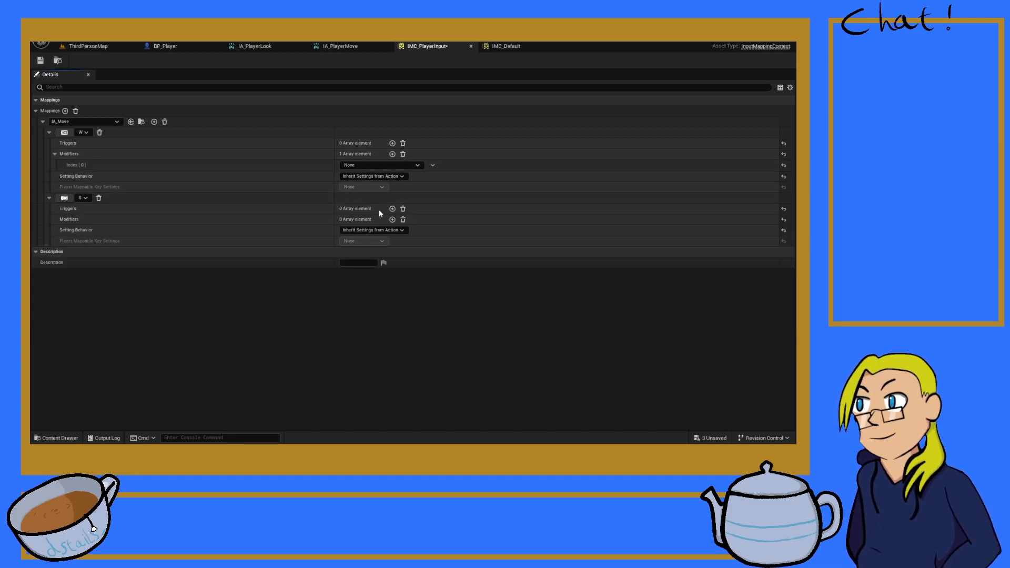
{"action": "left_click", "coordinate": [368, 260]}
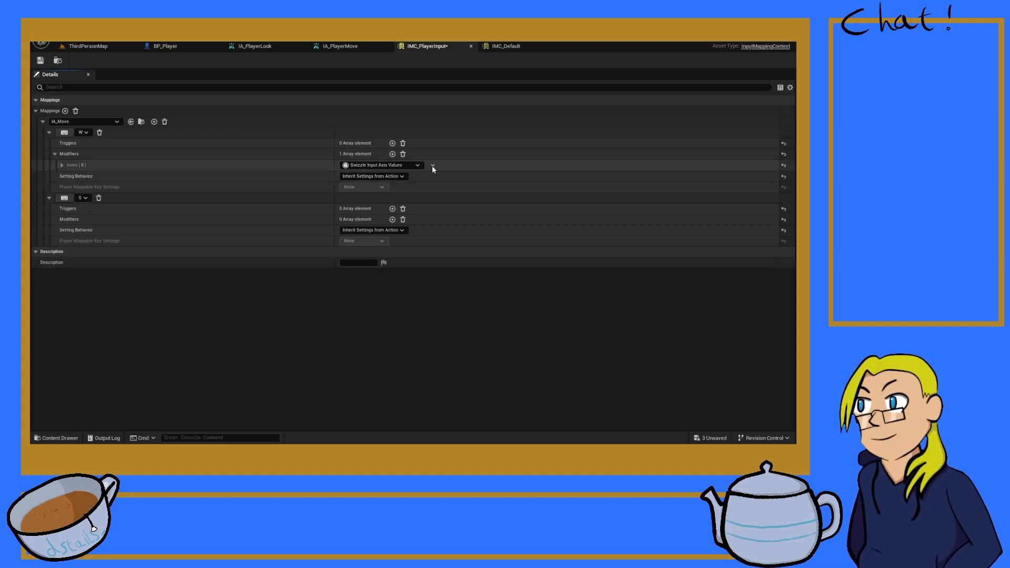
{"action": "left_click", "coordinate": [62, 165]}
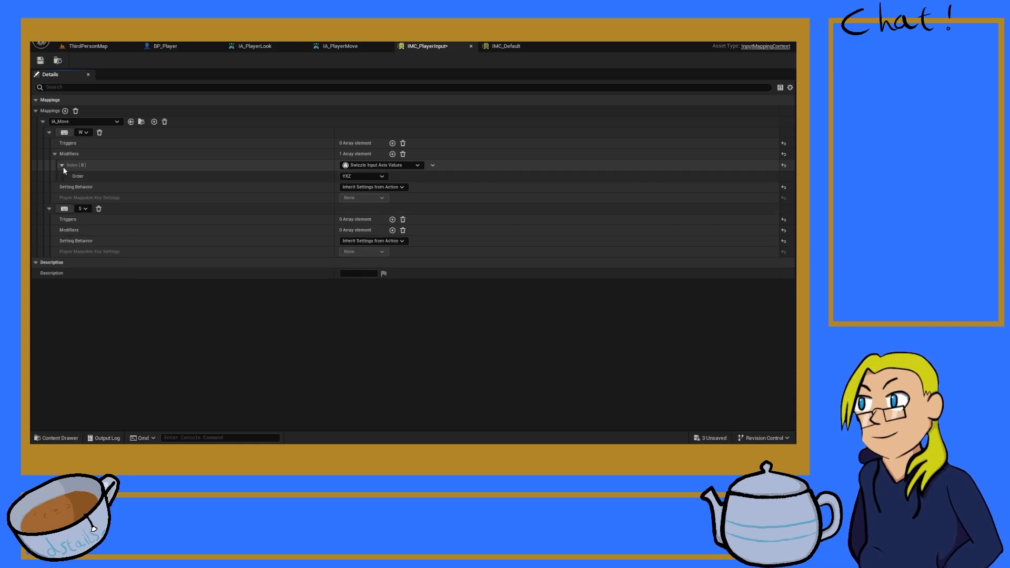
Step: Check which modifier the W binding of IA_Move uses in IMC_Default
{"action": "left_click", "coordinate": [499, 45]}
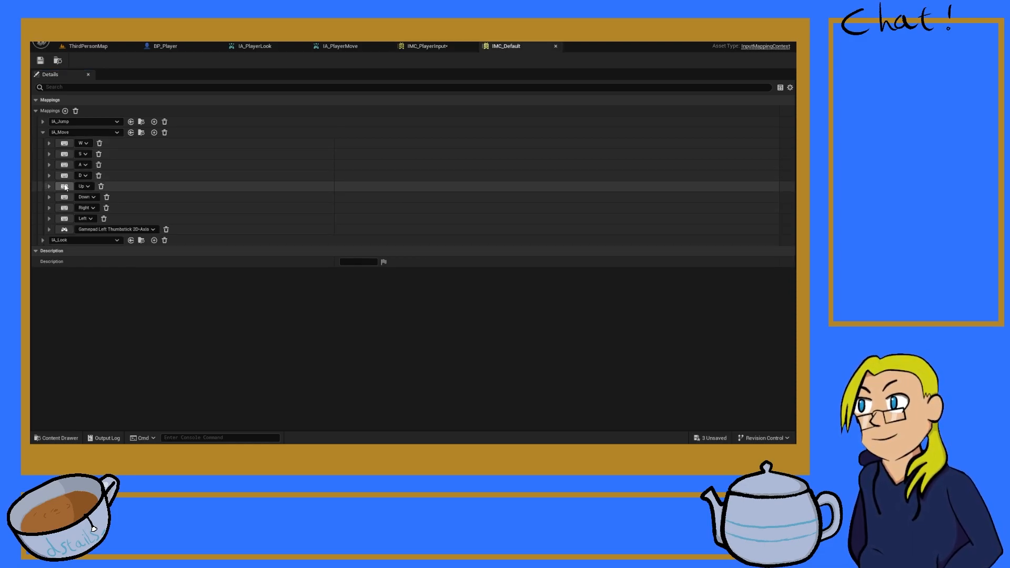
{"action": "left_click", "coordinate": [49, 143]}
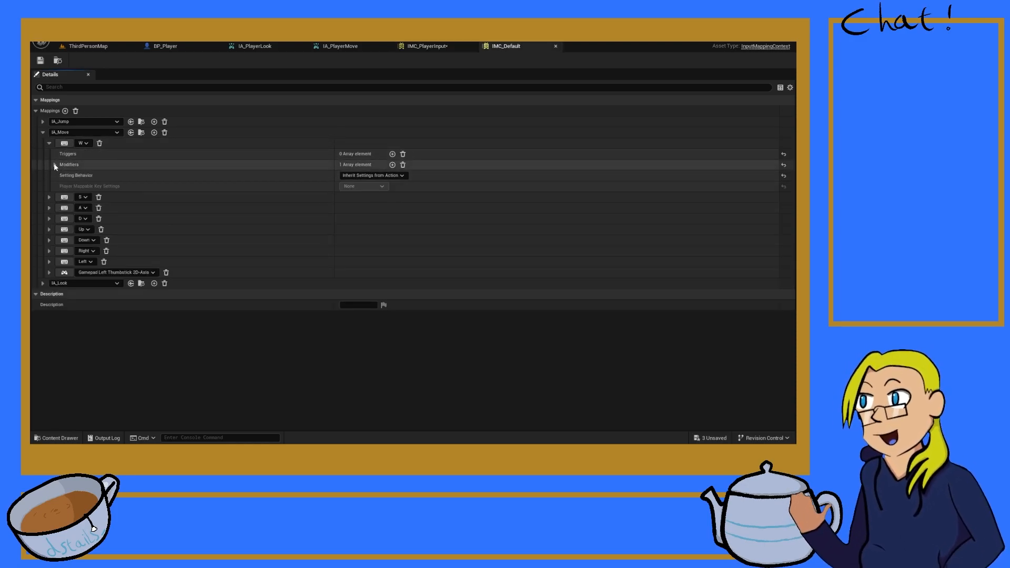
{"action": "left_click", "coordinate": [54, 164]}
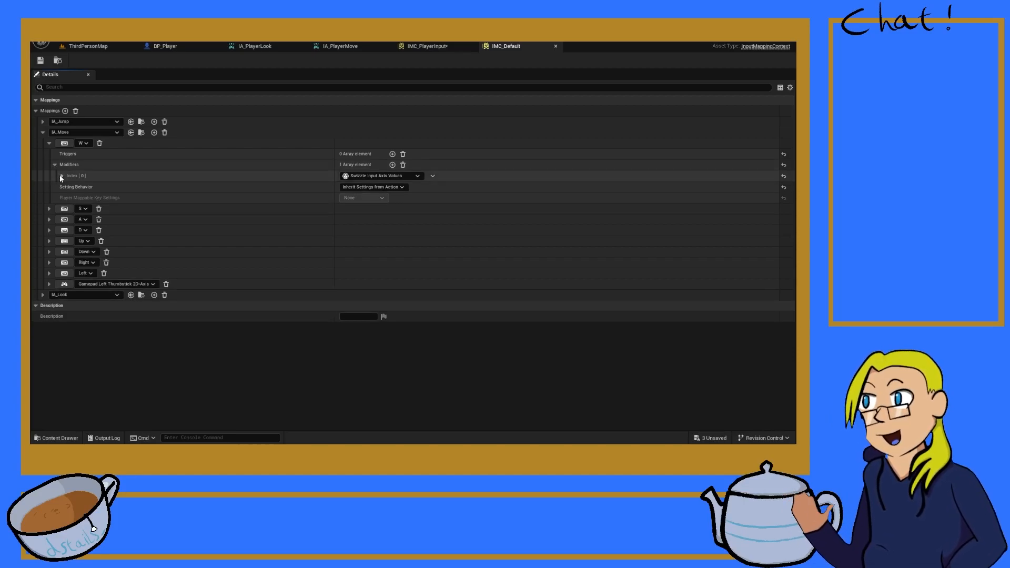
{"action": "left_click", "coordinate": [56, 164]}
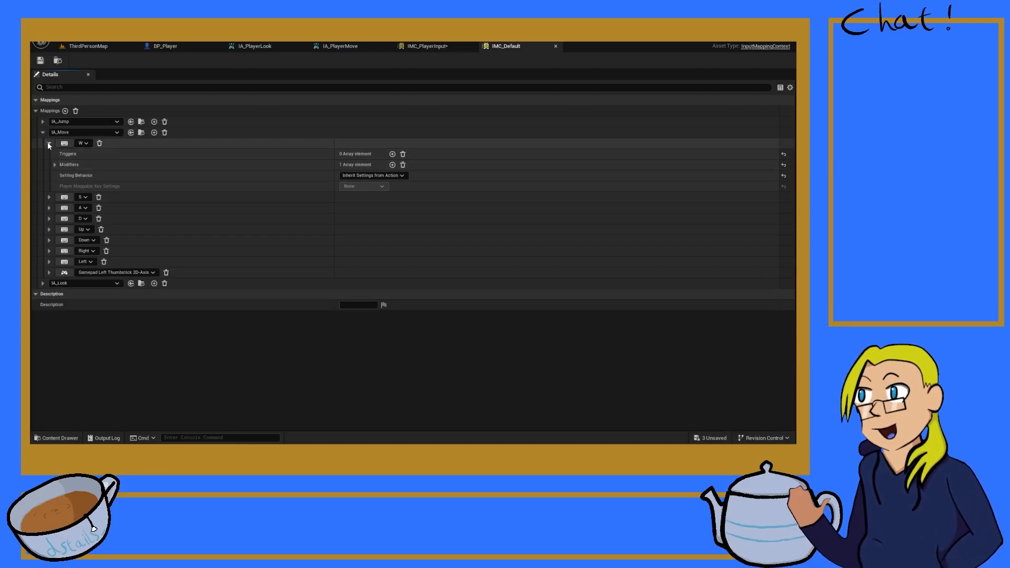
{"action": "left_click", "coordinate": [48, 143]}
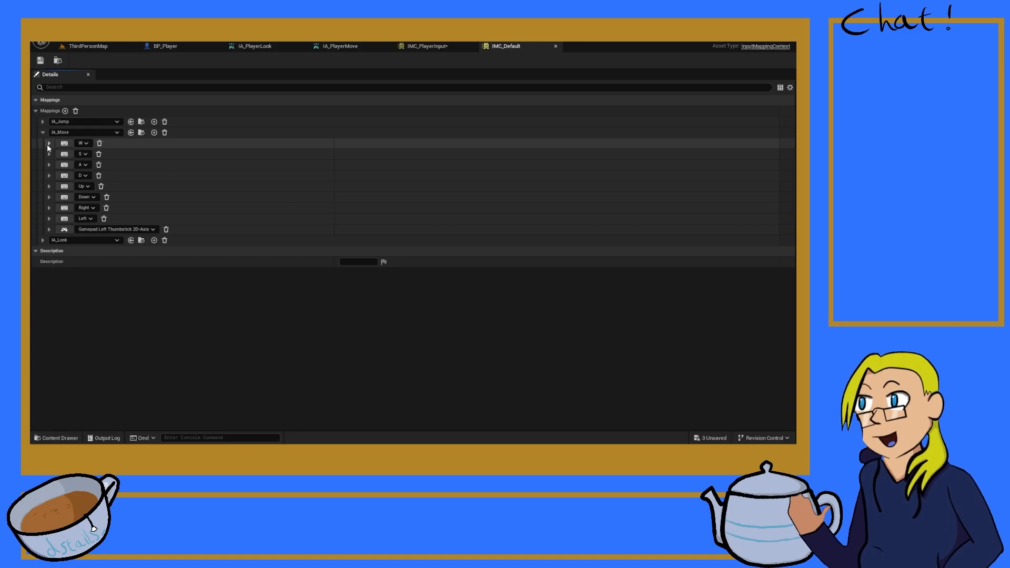
Step: In IMC_PlayerInput, add Swizzle Input Axis Values and Negate modifiers to the S binding, and collapse both key entries
{"action": "left_click", "coordinate": [436, 47]}
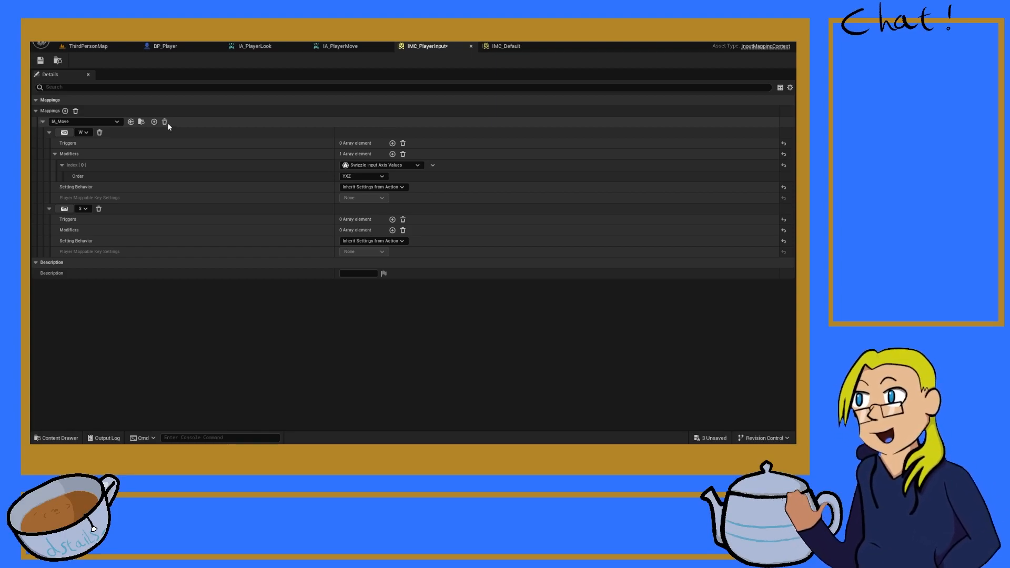
{"action": "left_click", "coordinate": [393, 231]}
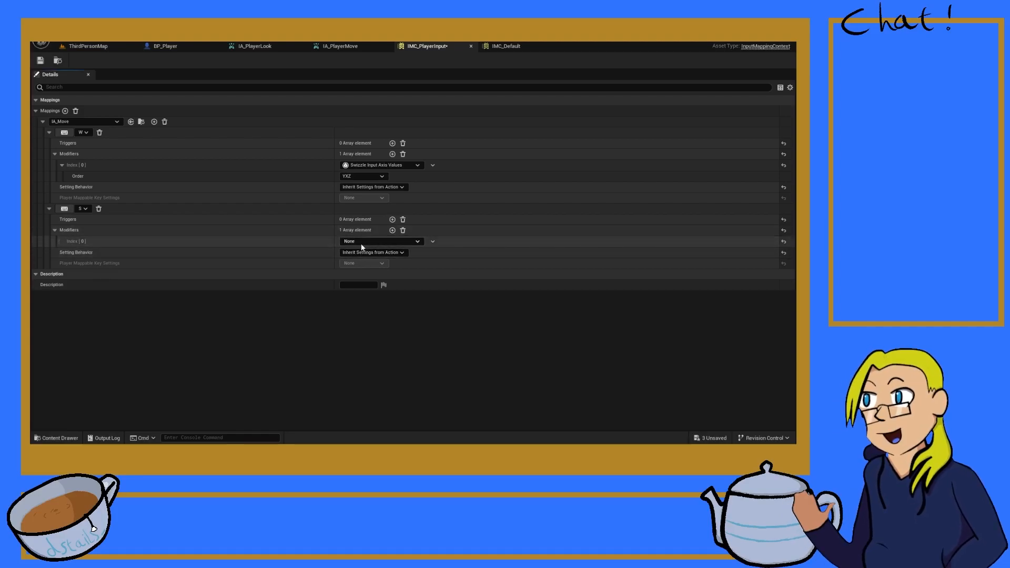
{"action": "left_click", "coordinate": [371, 339]}
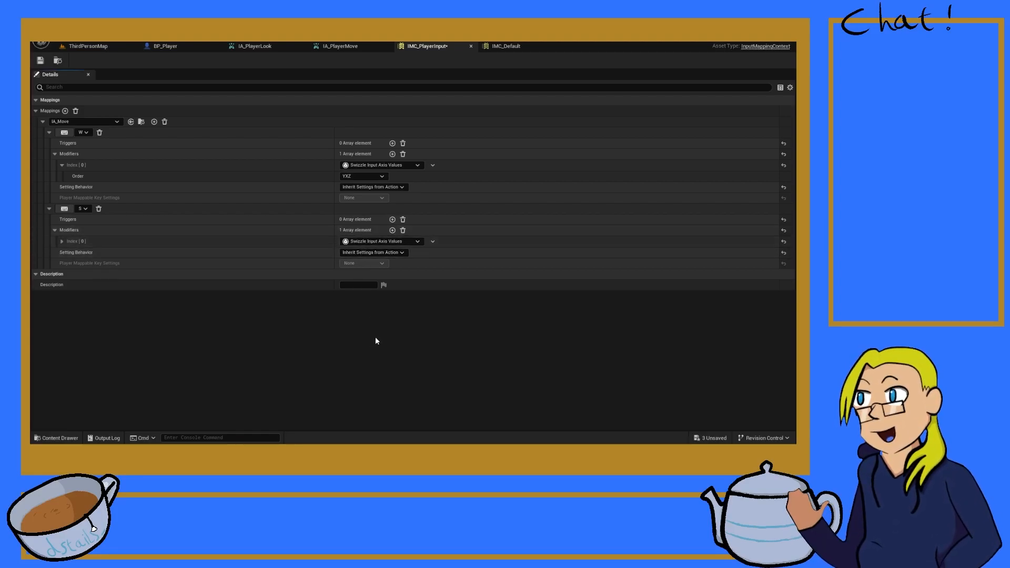
{"action": "left_click", "coordinate": [392, 231]}
{"action": "left_click", "coordinate": [360, 252]}
{"action": "left_click", "coordinate": [370, 299]}
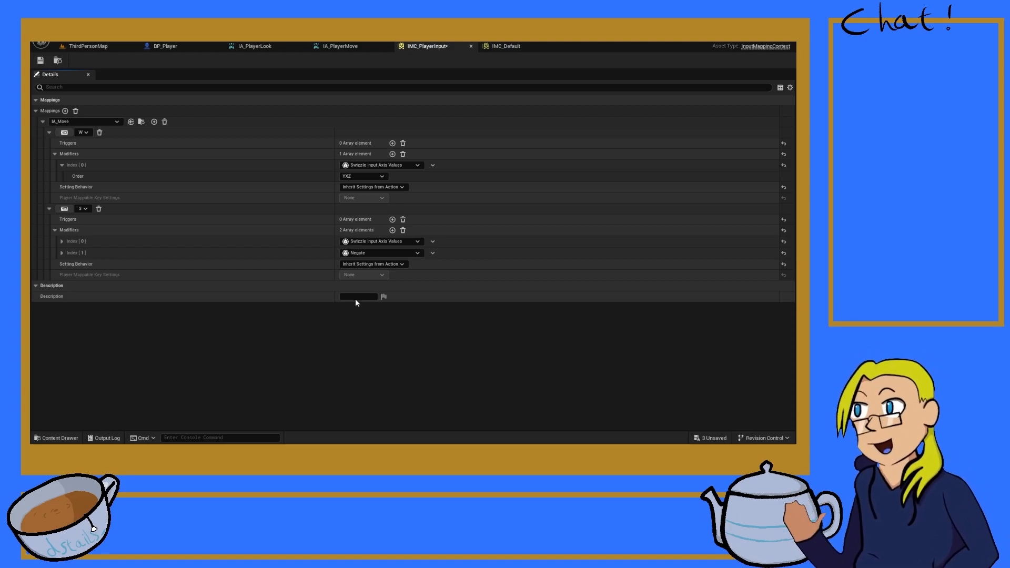
{"action": "left_click", "coordinate": [49, 208]}
{"action": "left_click", "coordinate": [55, 154]}
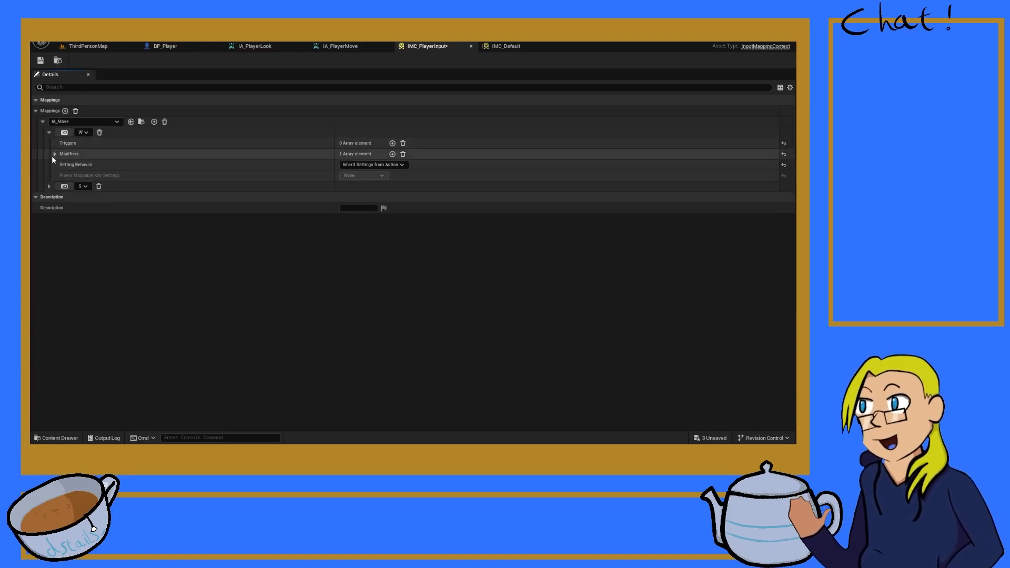
{"action": "left_click", "coordinate": [48, 133]}
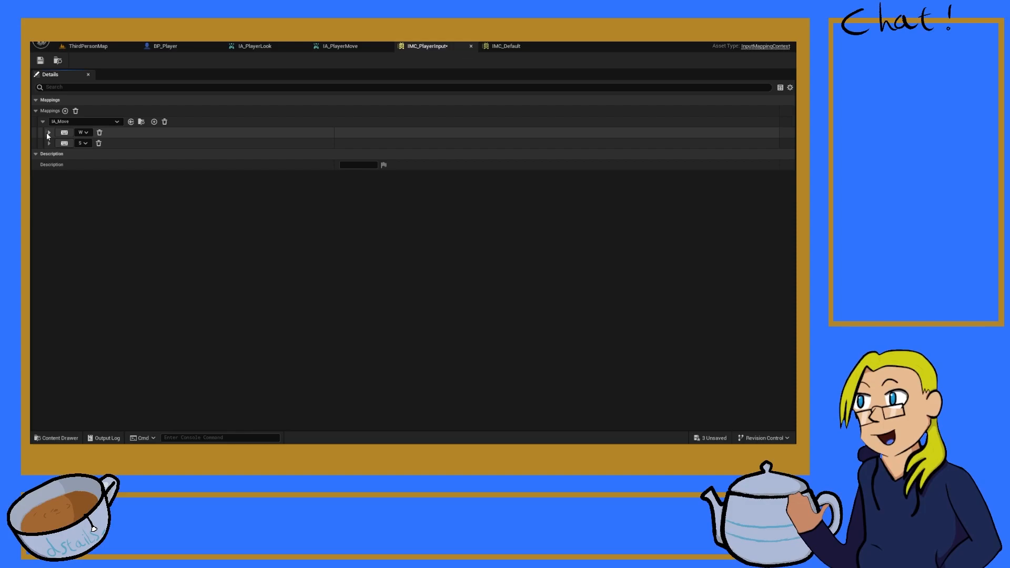
Step: Add two more key bindings to the IA_Move mapping and assign them the keys D and A
{"action": "left_click", "coordinate": [154, 122]}
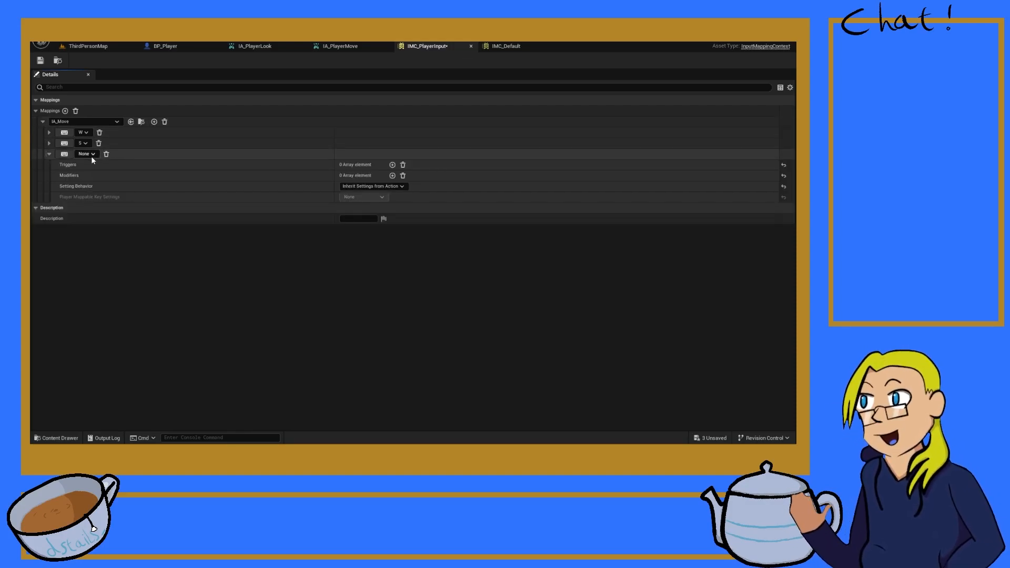
{"action": "key", "text": "d"}
{"action": "left_click", "coordinate": [154, 122]}
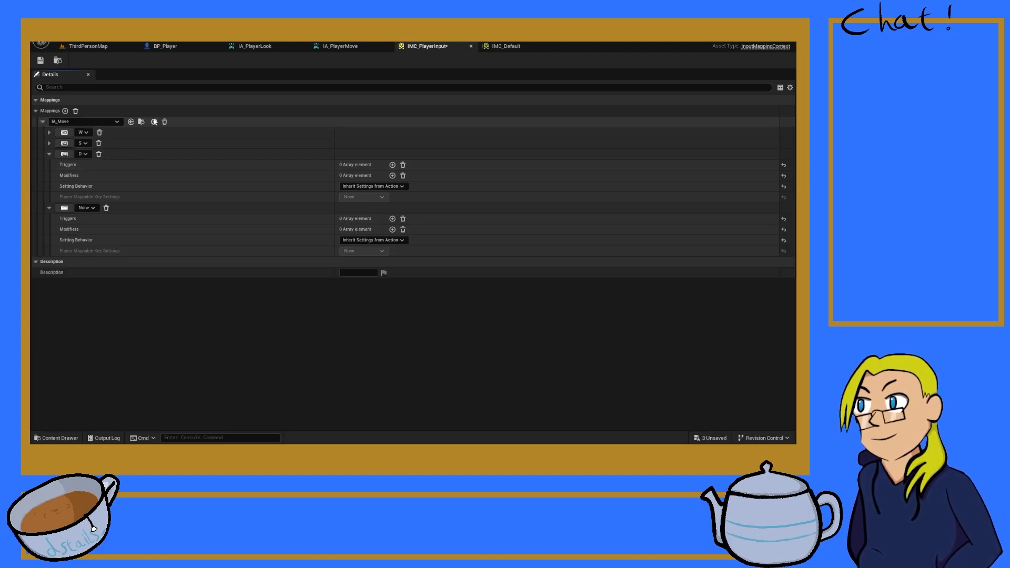
{"action": "left_click", "coordinate": [64, 208]}
{"action": "key", "text": "a"}
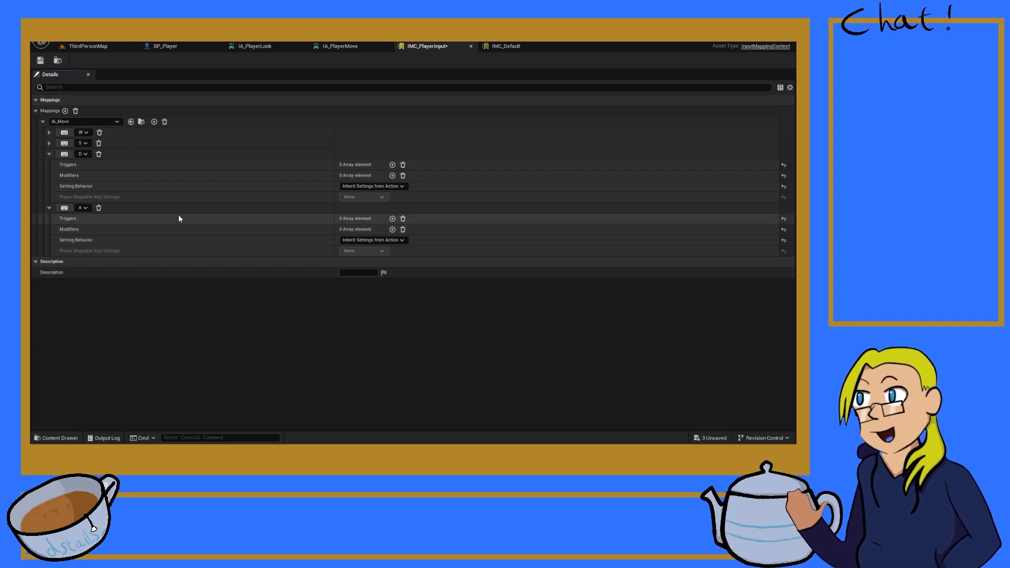
Step: Add a Negate modifier to the A binding, save IMC_PlayerInput, and collapse the D and A entries
{"action": "left_click", "coordinate": [392, 230]}
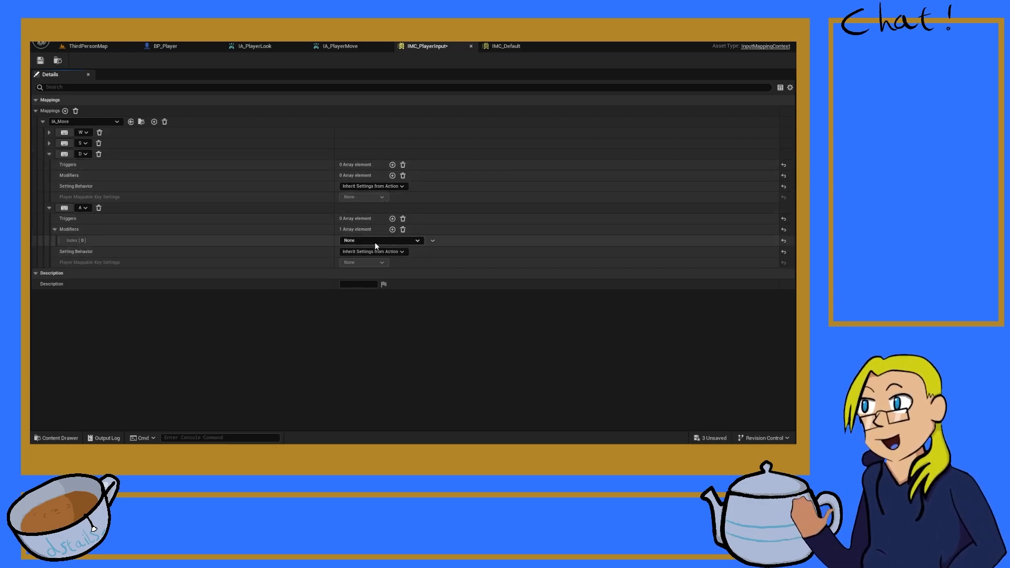
{"action": "left_click", "coordinate": [358, 282]}
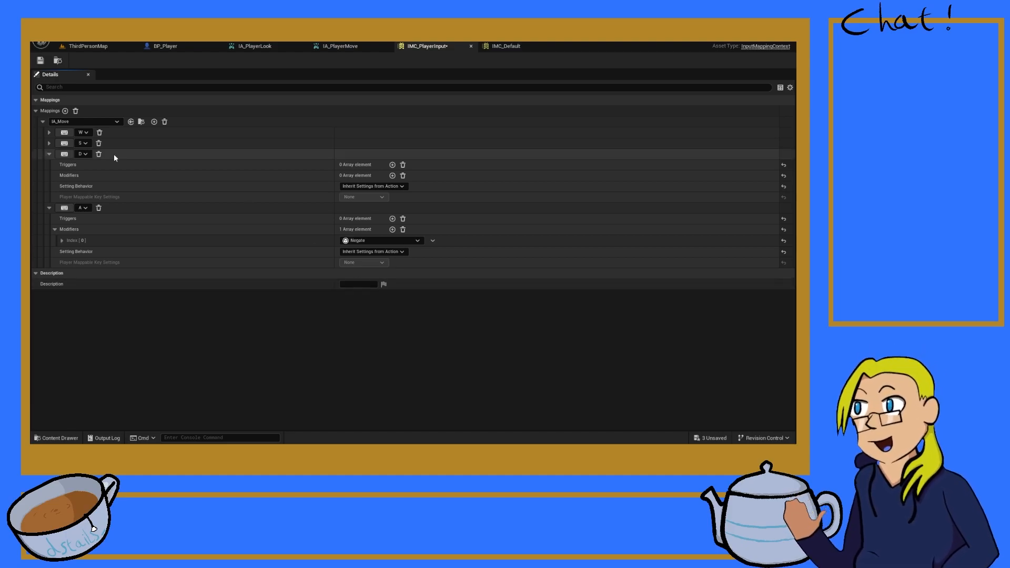
{"action": "left_click", "coordinate": [40, 61]}
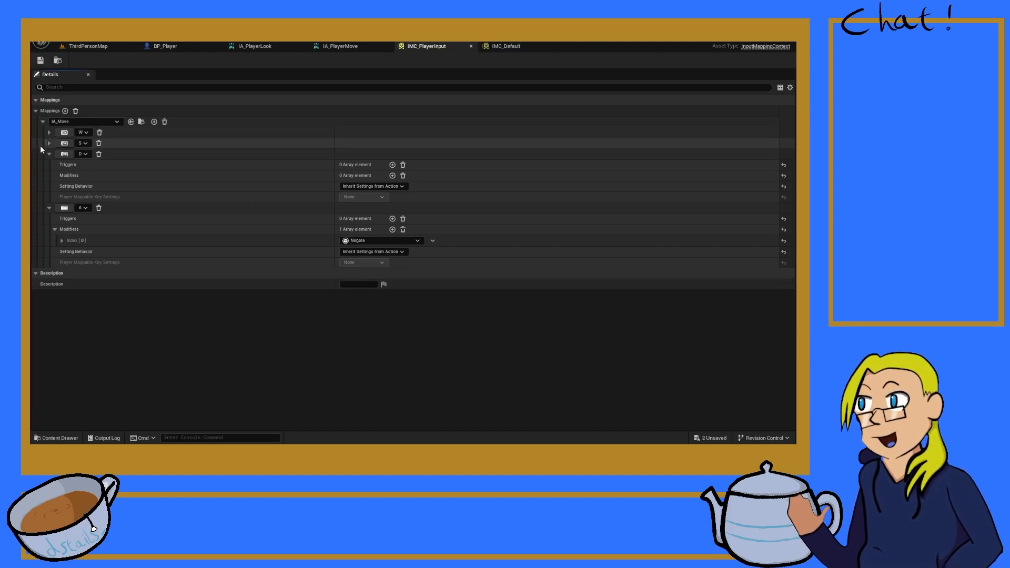
{"action": "left_click", "coordinate": [49, 208]}
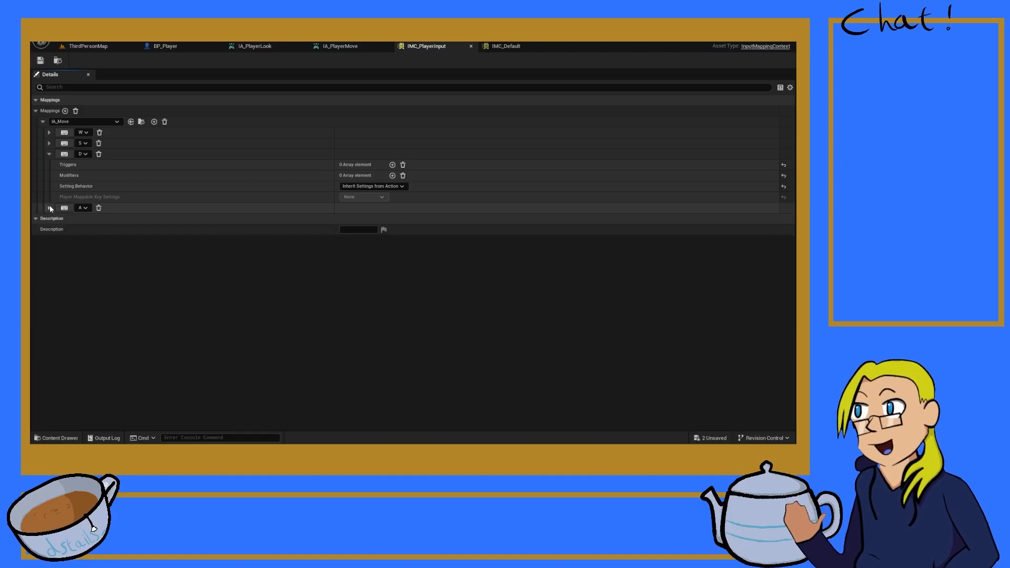
{"action": "left_click", "coordinate": [48, 153]}
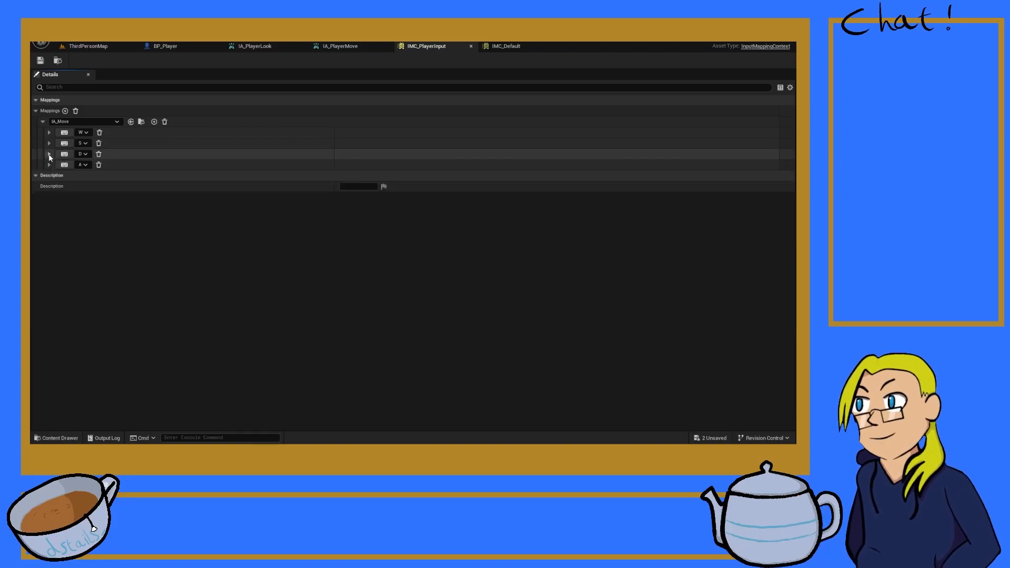
Step: Switch the IA_Move mapping's action to IA_PlayerMove and add a second mapping for IA_PlayerJump
{"action": "left_click", "coordinate": [65, 111]}
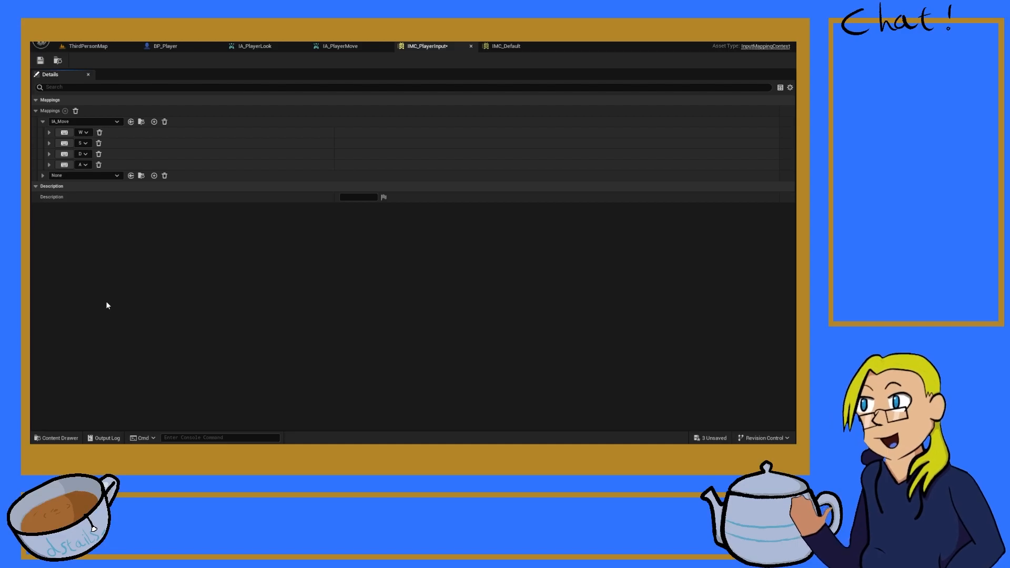
{"action": "left_click", "coordinate": [43, 122]}
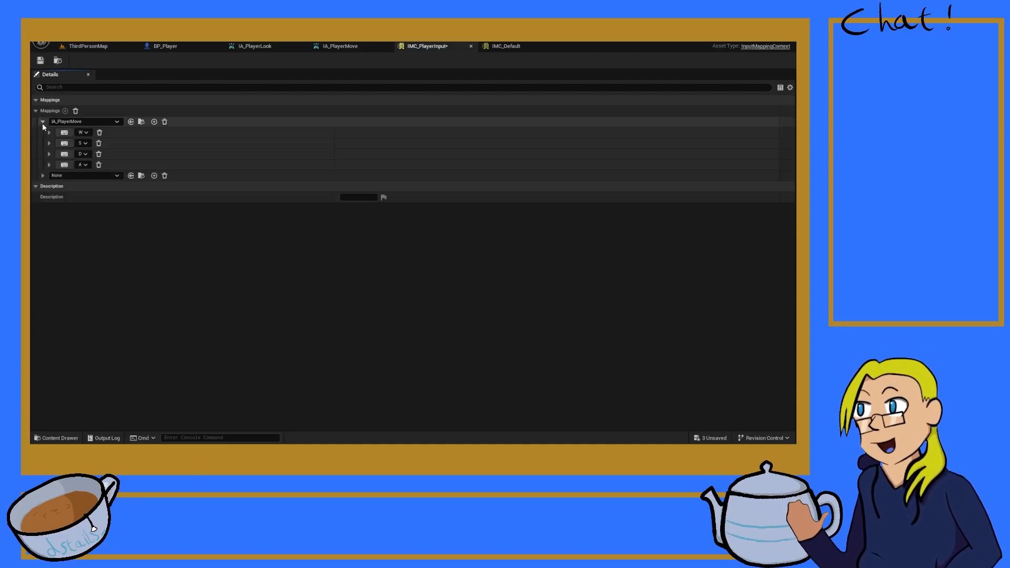
{"action": "left_click", "coordinate": [42, 121]}
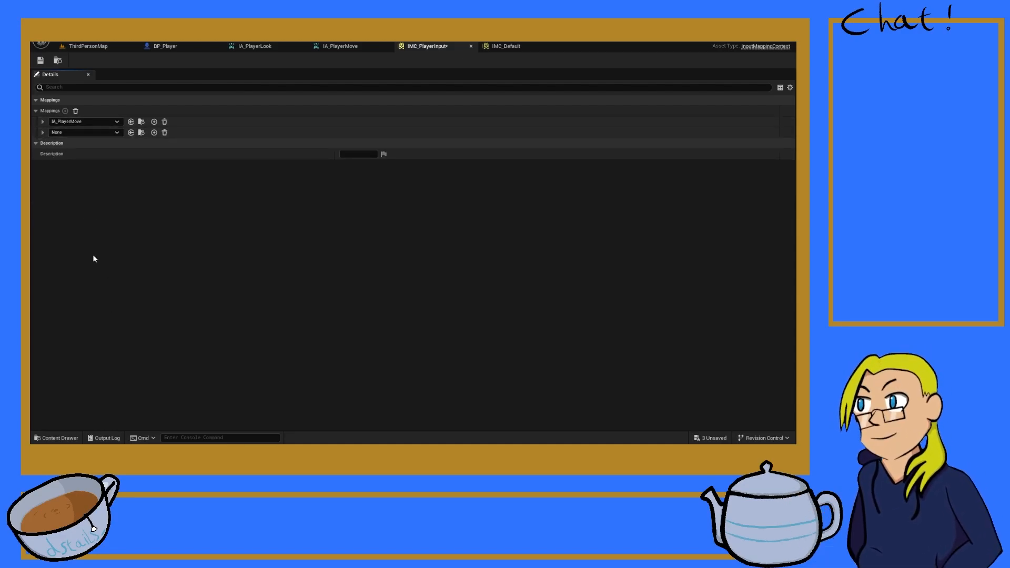
{"action": "left_click", "coordinate": [97, 278]}
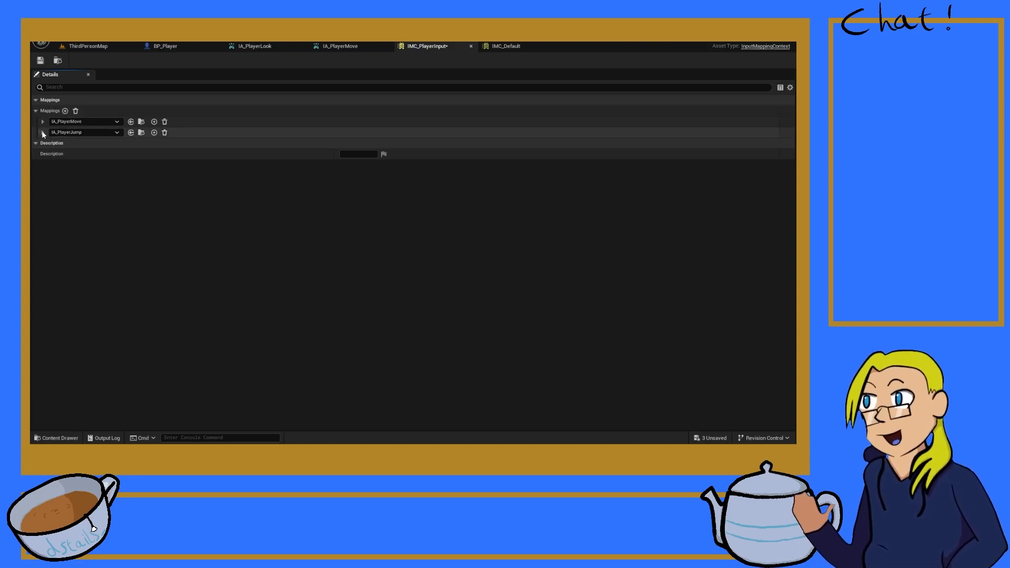
Step: Bind IA_PlayerJump to the Space Bar and add a Pressed trigger to that binding
{"action": "left_click", "coordinate": [42, 132]}
{"action": "left_click", "coordinate": [50, 144]}
{"action": "left_click", "coordinate": [64, 143]}
{"action": "key", "text": "space"}
{"action": "left_click", "coordinate": [392, 154]}
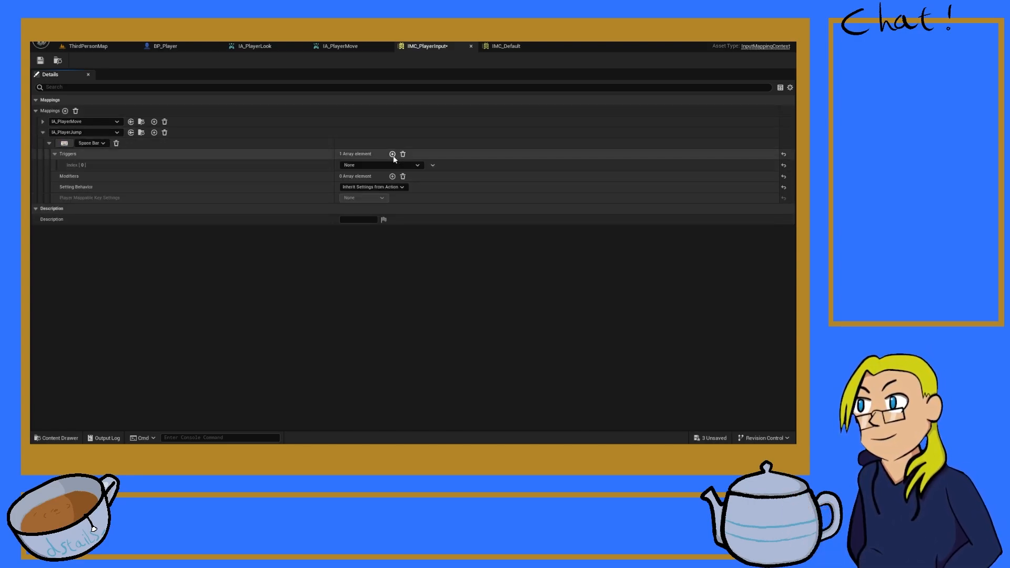
{"action": "left_click", "coordinate": [387, 165]}
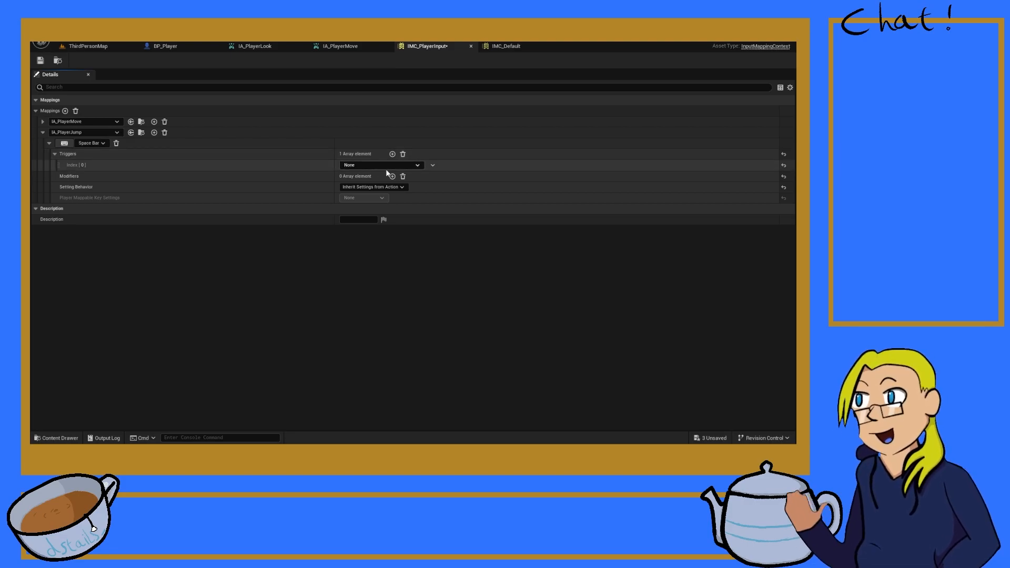
{"action": "left_click", "coordinate": [363, 234]}
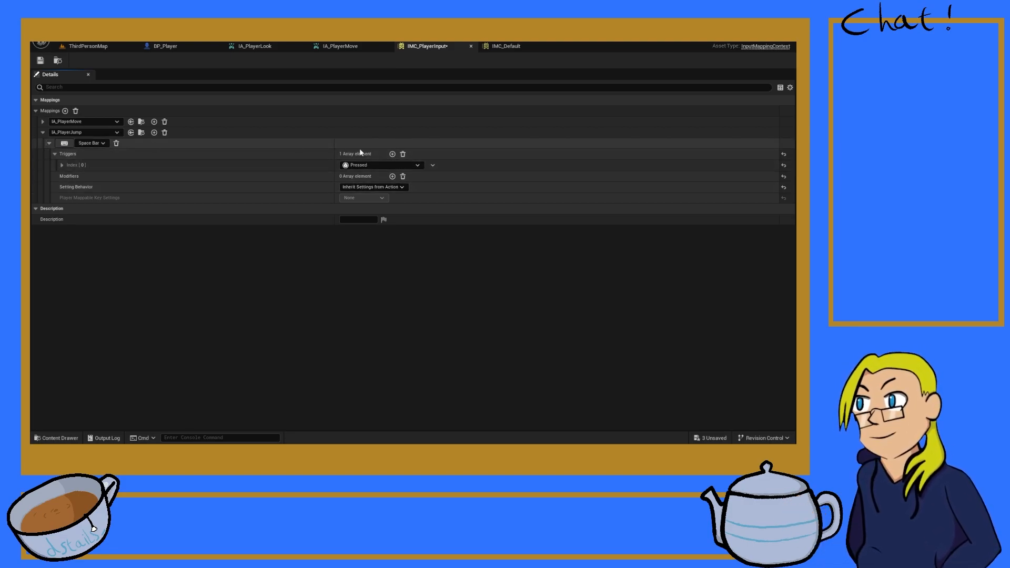
Step: Clear the Space Bar binding's triggers, re-add a single Pressed trigger, and collapse the IA_PlayerJump mapping
{"action": "left_click", "coordinate": [392, 155]}
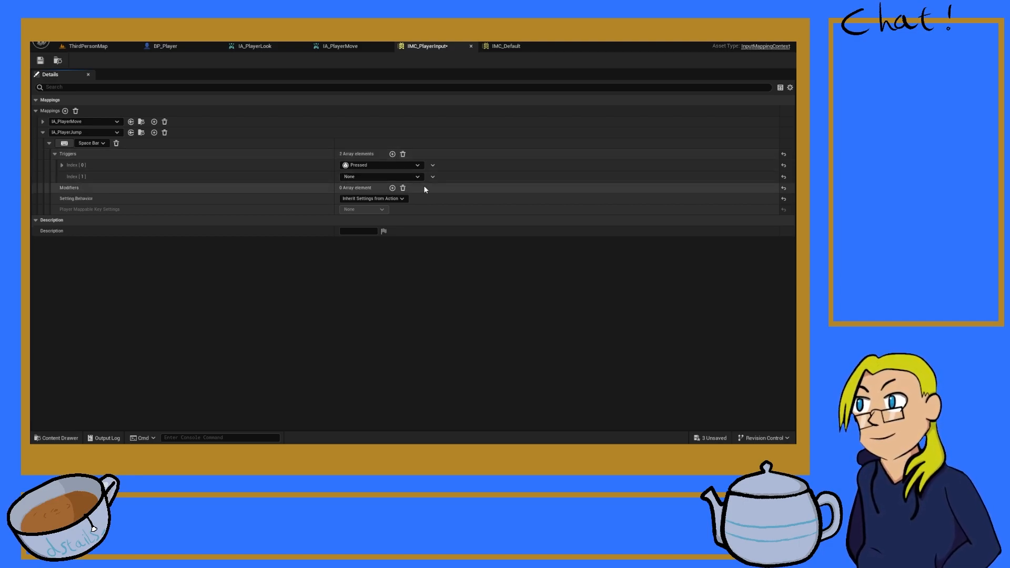
{"action": "left_click", "coordinate": [406, 154]}
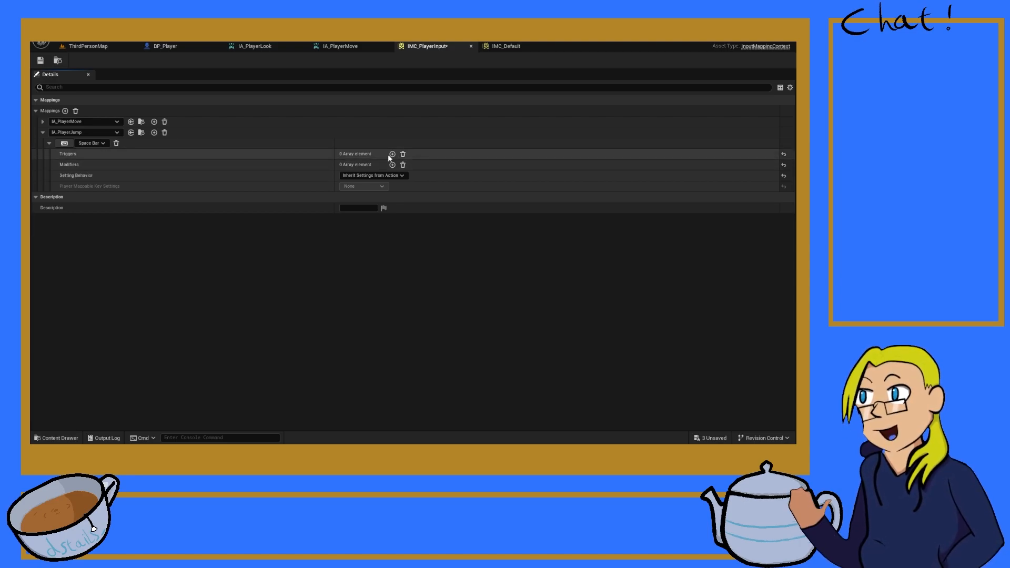
{"action": "left_click", "coordinate": [392, 155]}
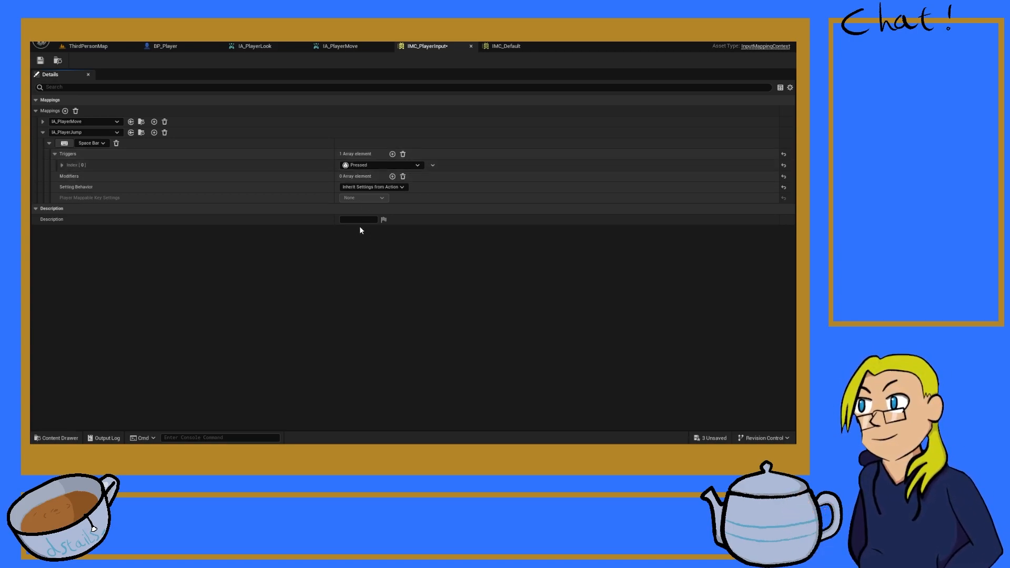
{"action": "left_click", "coordinate": [54, 154]}
{"action": "left_click", "coordinate": [48, 143]}
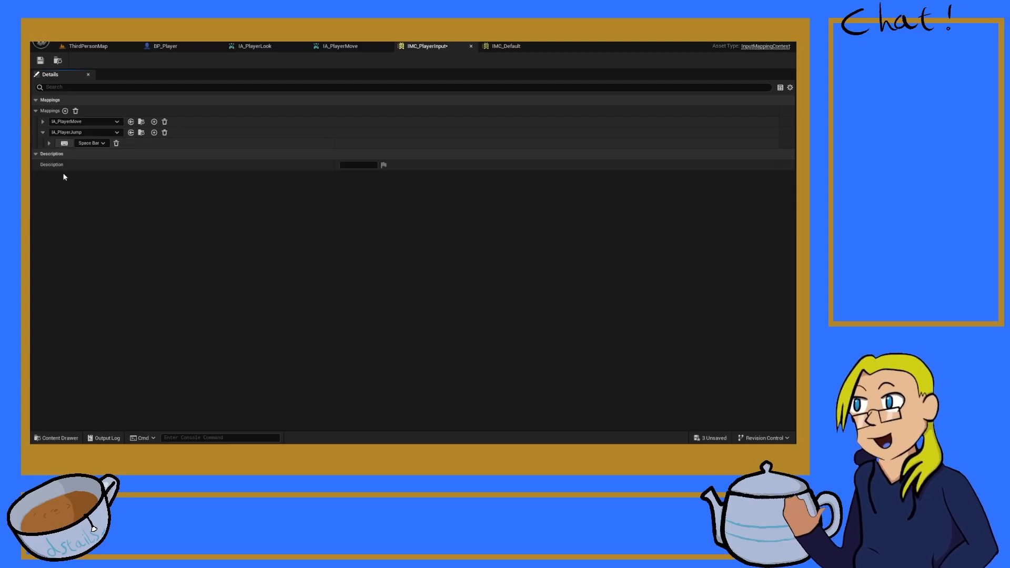
{"action": "left_click", "coordinate": [42, 132]}
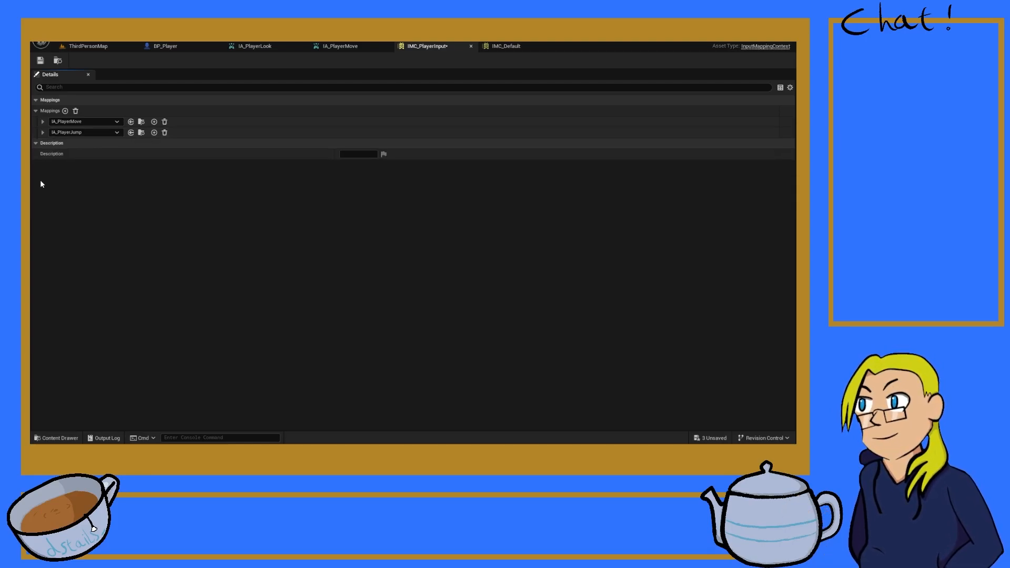
Step: Add a third mapping for IA_PlayerLook and assign Left Mouse Button to its key binding
{"action": "left_click", "coordinate": [65, 111]}
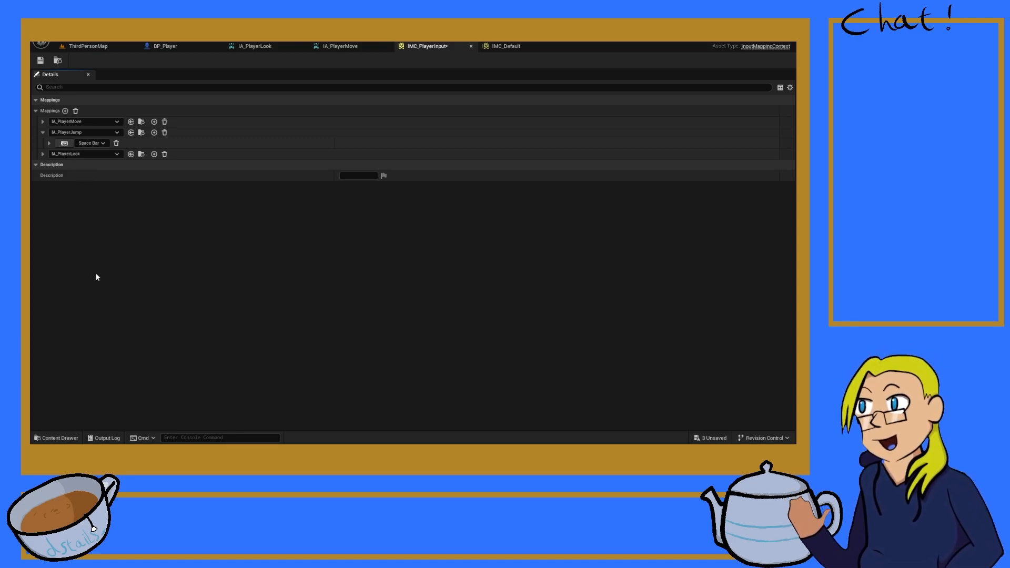
{"action": "left_click", "coordinate": [42, 154]}
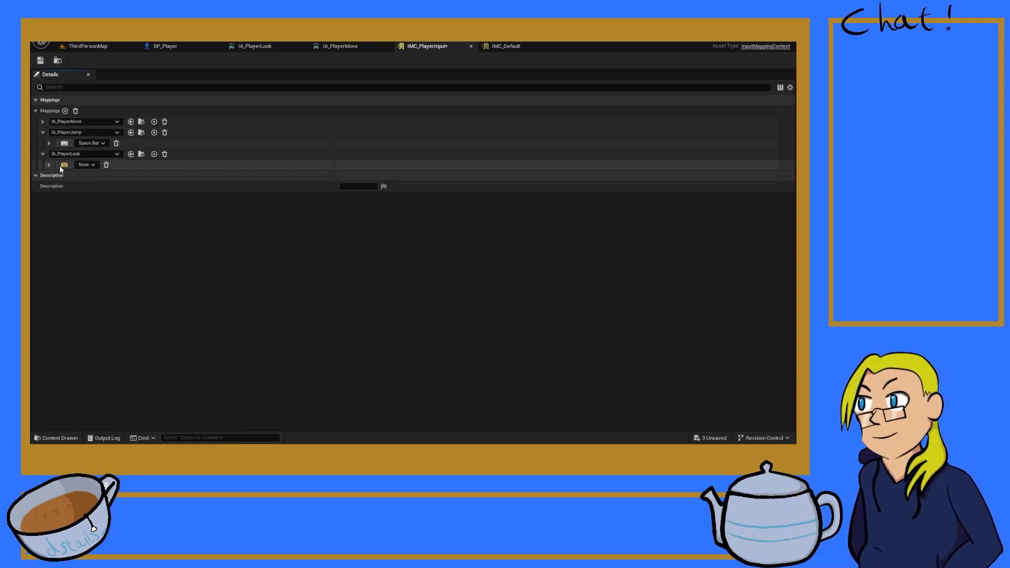
{"action": "left_click", "coordinate": [61, 165]}
{"action": "left_click", "coordinate": [81, 163]}
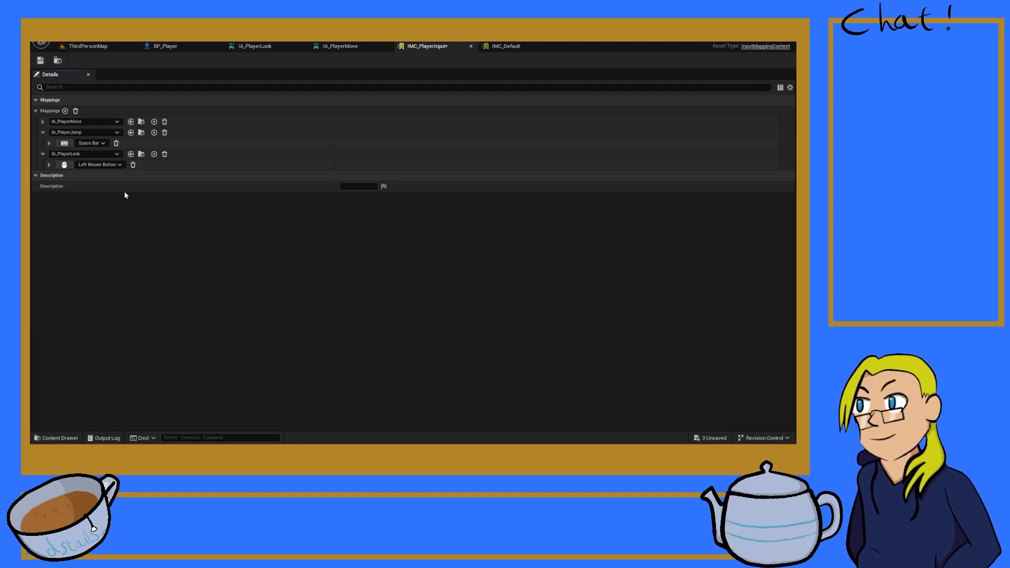
Step: Check the template's IA_Look action and its bindings in IMC_Default, and close both assets
{"action": "left_click", "coordinate": [78, 46]}
{"action": "double_click", "coordinate": [160, 295]}
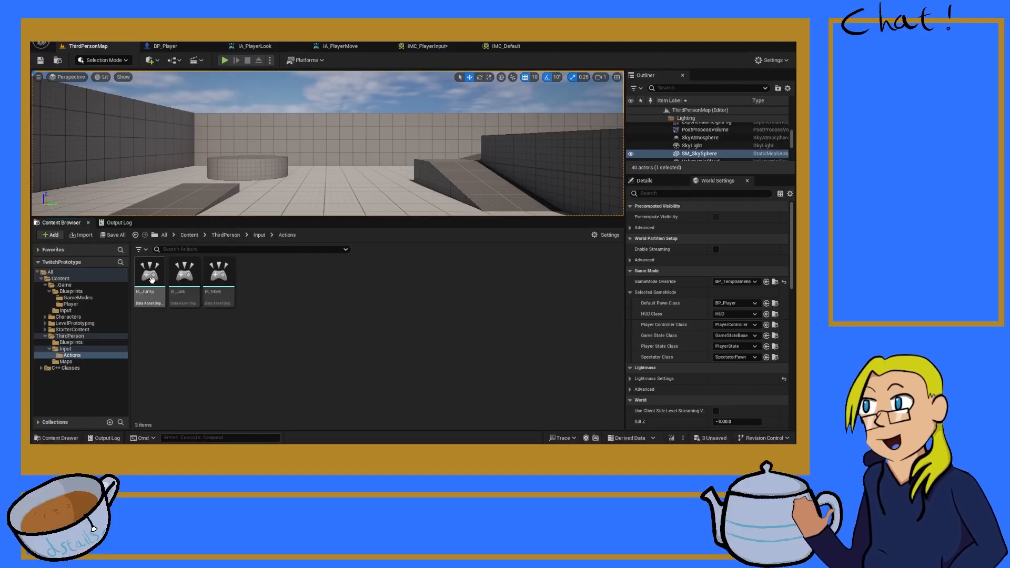
{"action": "double_click", "coordinate": [191, 293]}
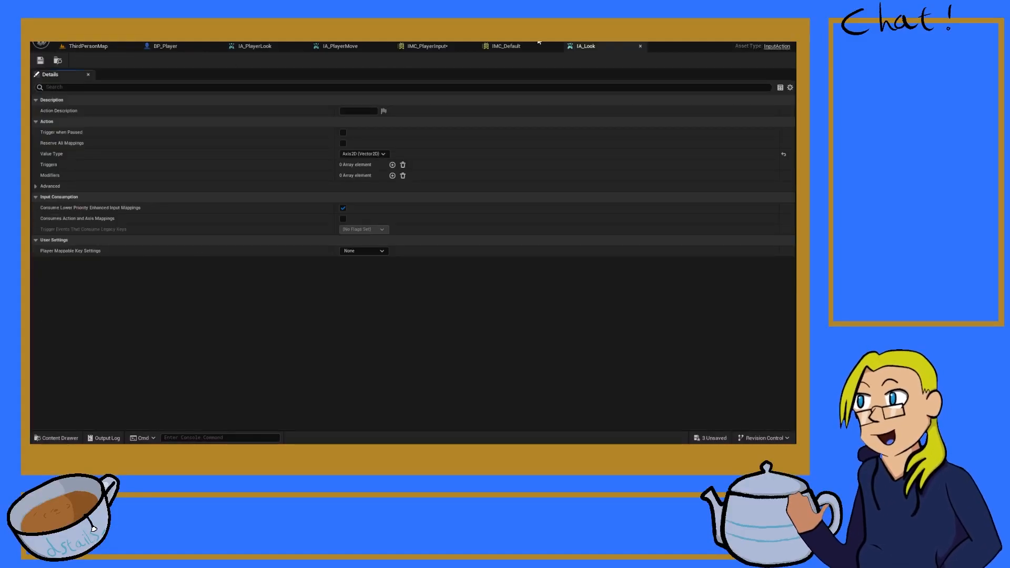
{"action": "left_click", "coordinate": [418, 45]}
{"action": "left_click", "coordinate": [508, 46]}
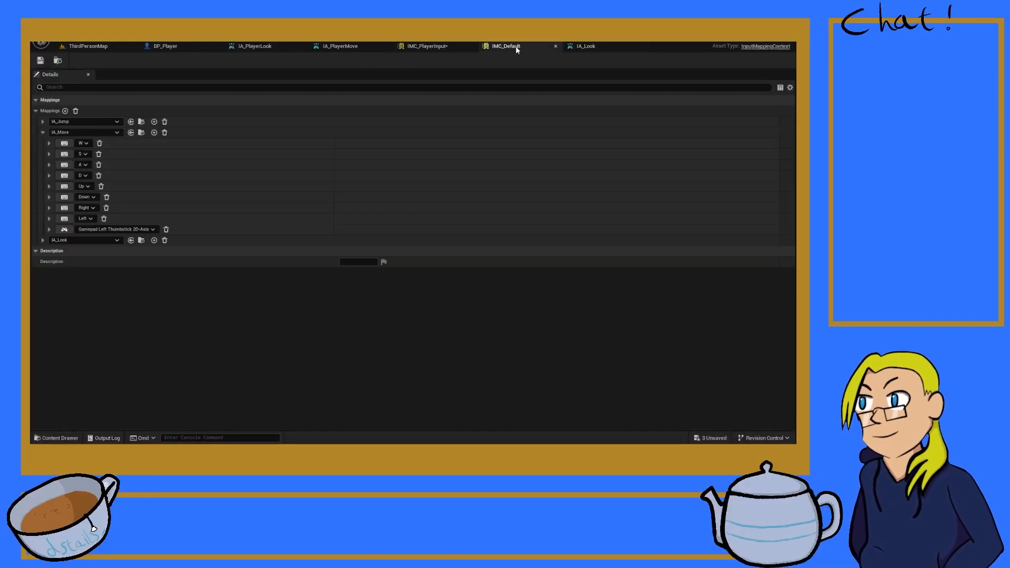
{"action": "left_click", "coordinate": [43, 239]}
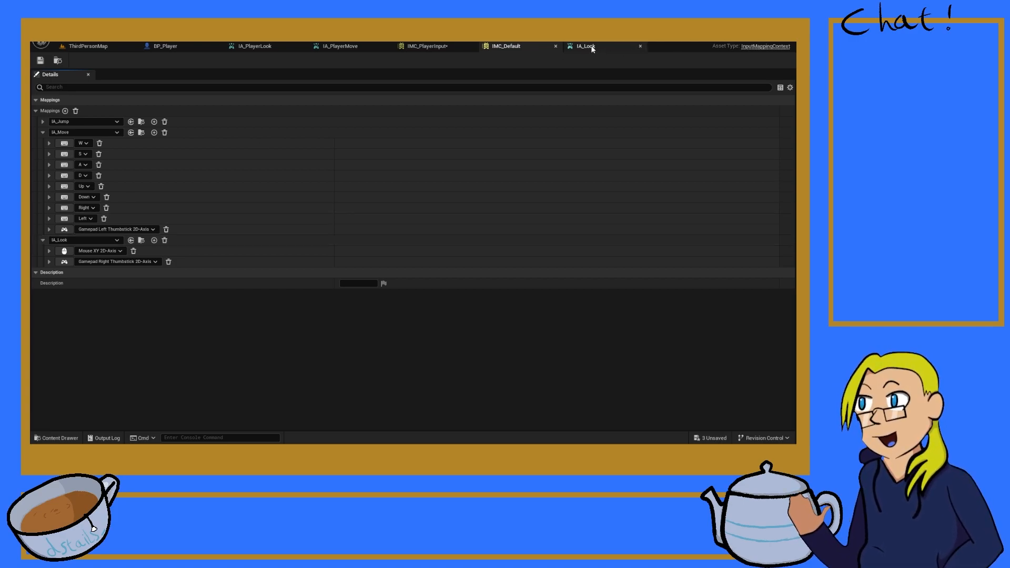
{"action": "left_click", "coordinate": [554, 46]}
{"action": "left_click", "coordinate": [557, 47]}
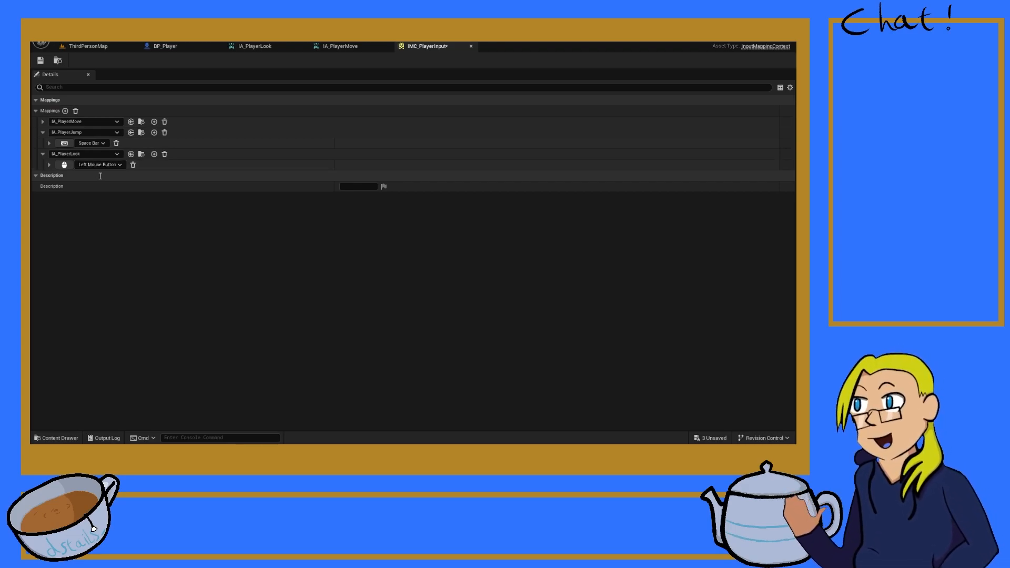
Step: Replace IA_PlayerLook's key with the mouse input IMC_Default uses for looking, save IMC_PlayerInput, and return to BP_Player
{"action": "left_click", "coordinate": [128, 205]}
{"action": "left_click", "coordinate": [39, 61]}
{"action": "left_click", "coordinate": [160, 46]}
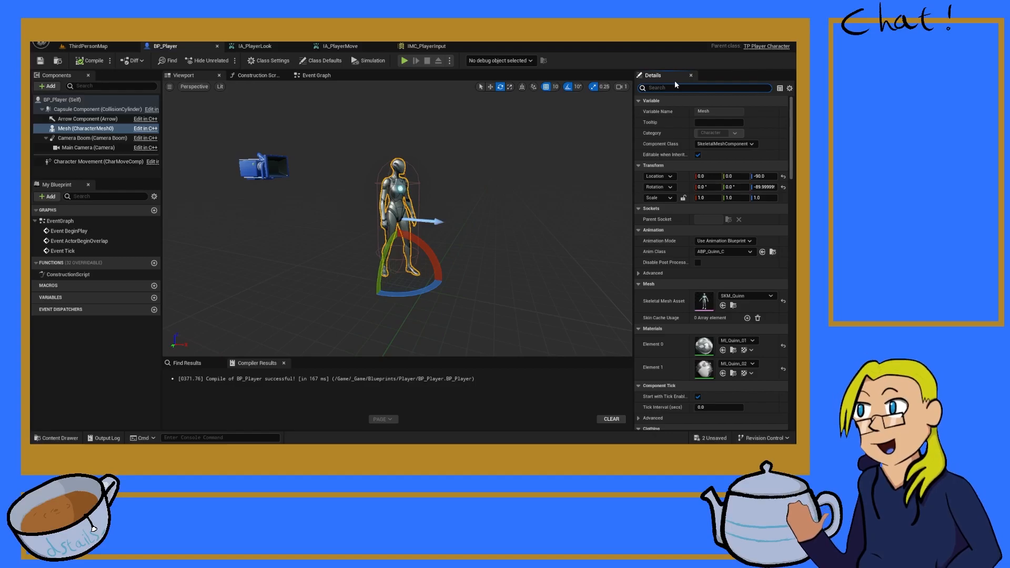
{"action": "type", "text": "ction"}
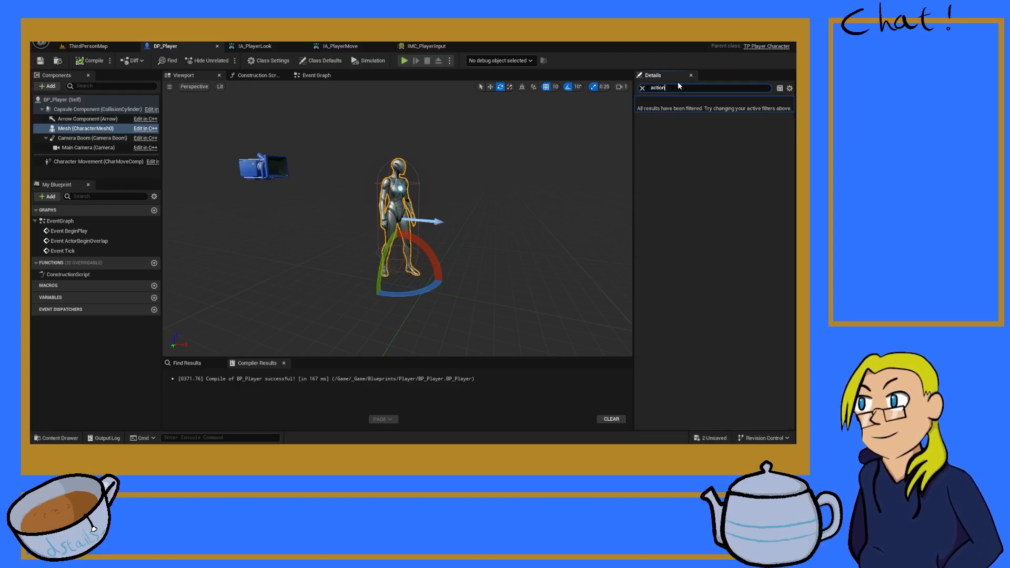
{"action": "key", "text": "BackSpace"}
{"action": "key", "text": "BackSpace"}
{"action": "key", "text": "BackSpace"}
{"action": "key", "text": "BackSpace"}
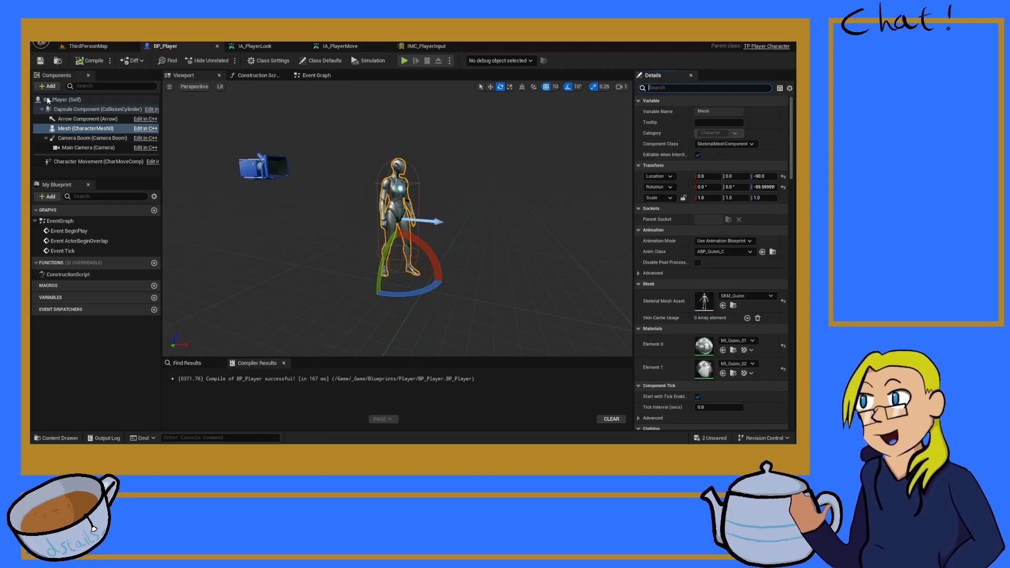
Step: Filter BP_Player's class defaults by "action" and assign IA_PlayerMove as the Move Action
{"action": "left_click", "coordinate": [321, 61]}
{"action": "left_click", "coordinate": [668, 89]}
{"action": "type", "text": "action"}
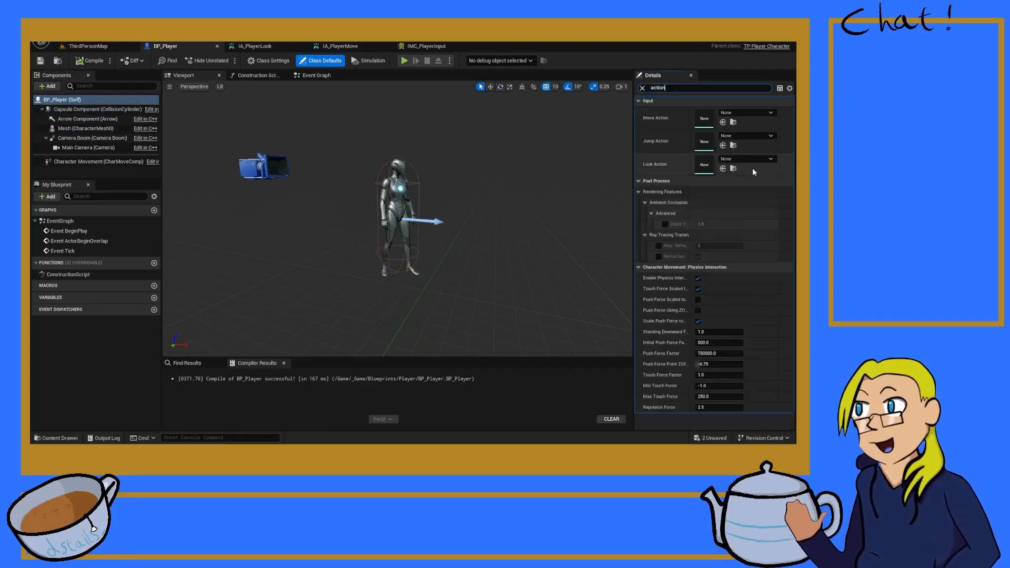
{"action": "left_click", "coordinate": [740, 115]}
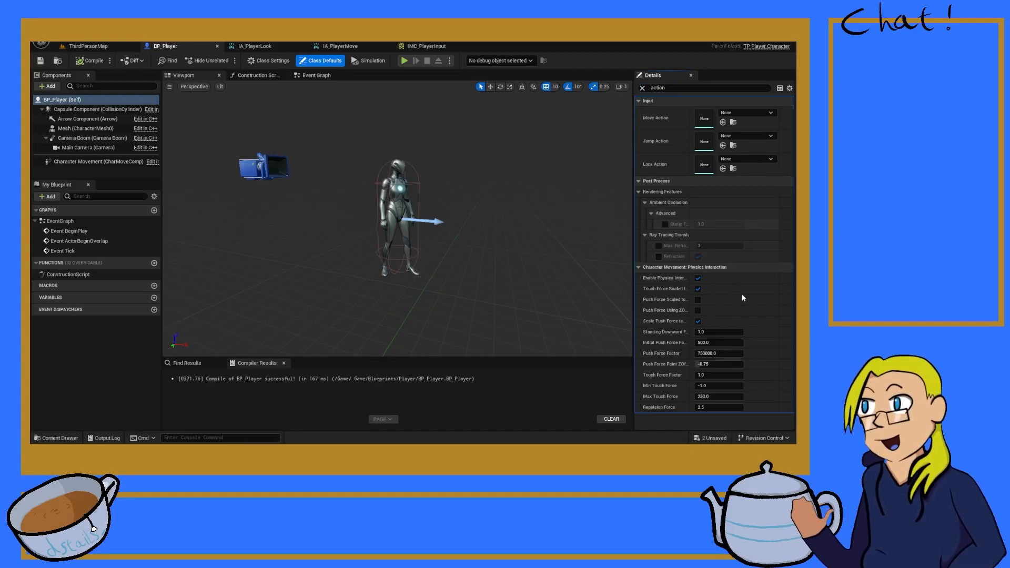
{"action": "left_click", "coordinate": [731, 285]}
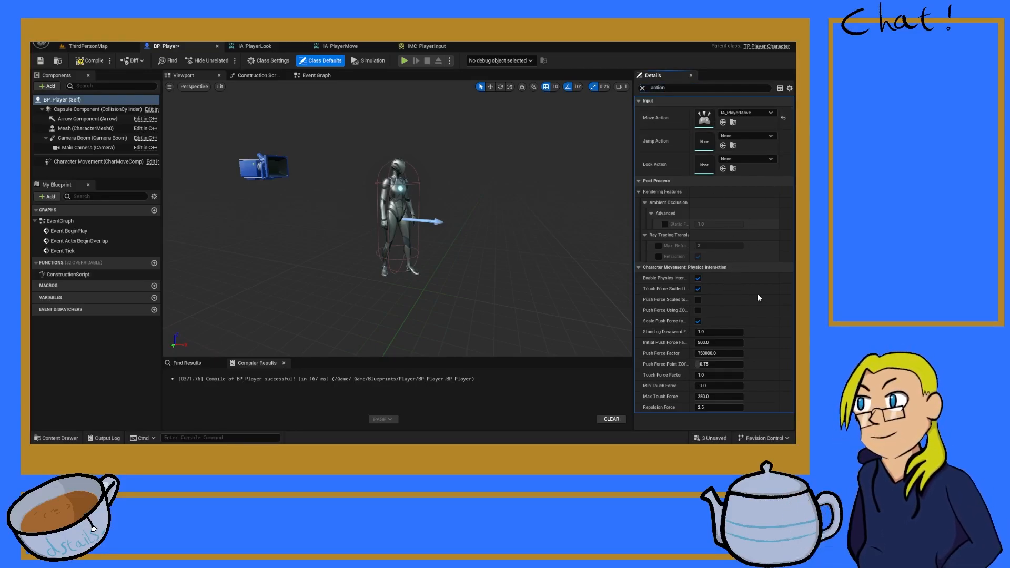
Step: Assign IA_PlayerJump to both the Jump Action and the Look Action, and save BP_Player
{"action": "left_click", "coordinate": [728, 277]}
{"action": "left_click", "coordinate": [734, 157]}
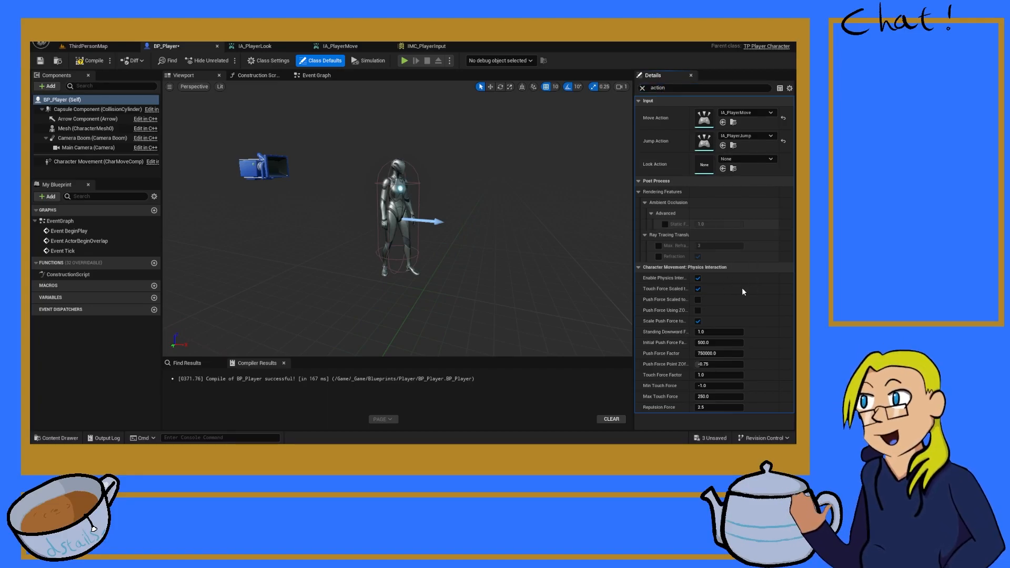
{"action": "left_click", "coordinate": [735, 307]}
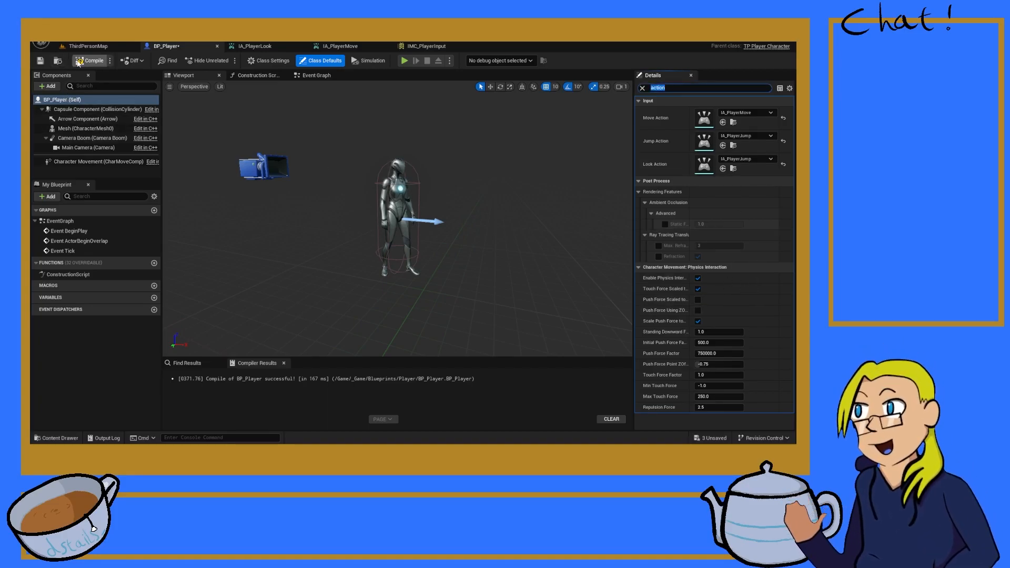
{"action": "left_click", "coordinate": [41, 61]}
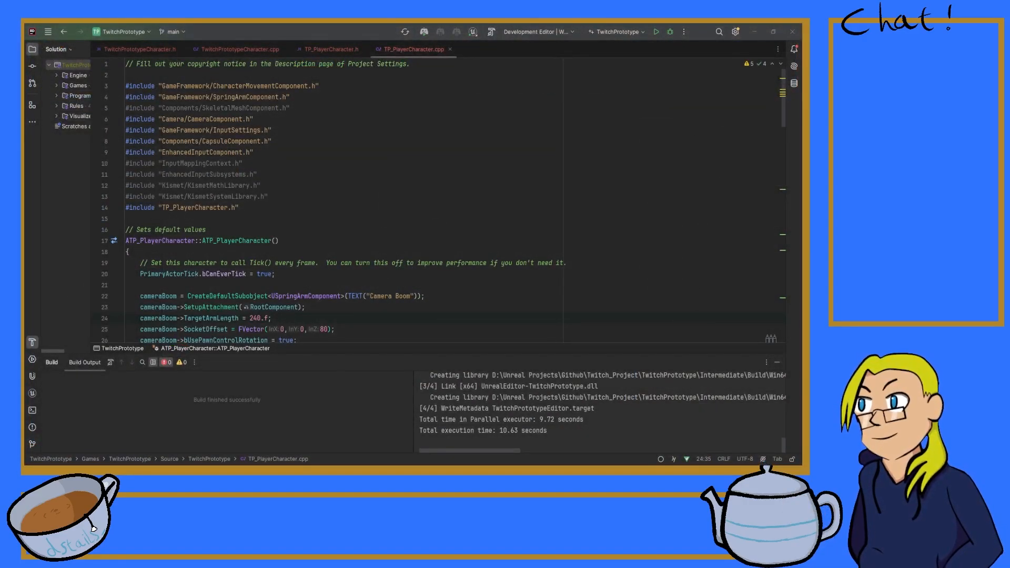
Step: Switch to Rider and add an empty line after Super::BeginPlay() in TP_PlayerCharacter.cpp's BeginPlay function
{"action": "scroll", "coordinate": [258, 301], "scroll_direction": "down", "scroll_amount": 10}
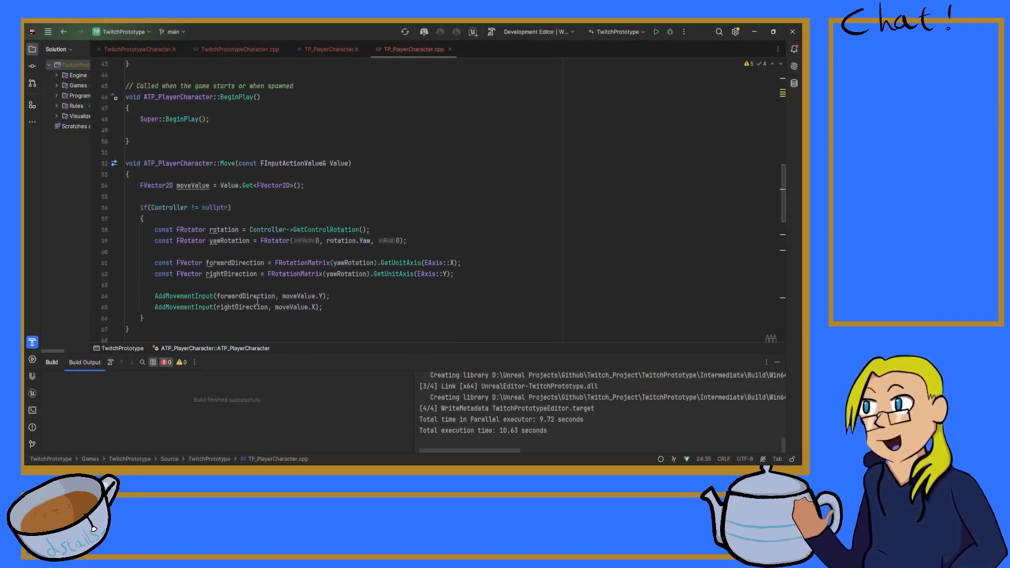
{"action": "scroll", "coordinate": [257, 301], "scroll_direction": "up", "scroll_amount": 8}
{"action": "scroll", "coordinate": [328, 271], "scroll_direction": "down", "scroll_amount": 5}
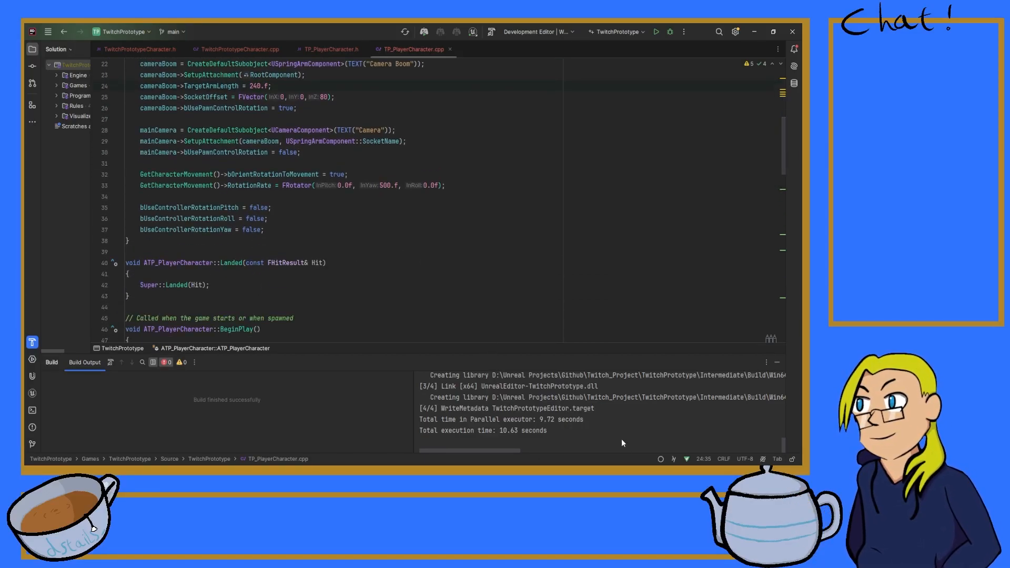
{"action": "scroll", "coordinate": [176, 252], "scroll_direction": "down", "scroll_amount": 4}
{"action": "left_click", "coordinate": [182, 240]}
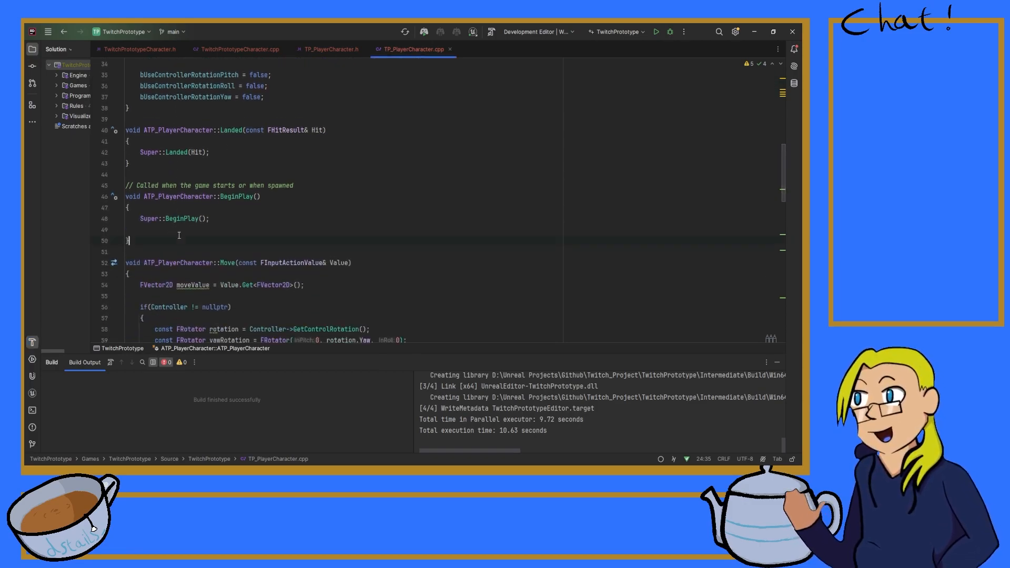
{"action": "key", "text": "Left"}
{"action": "key", "text": "Return"}
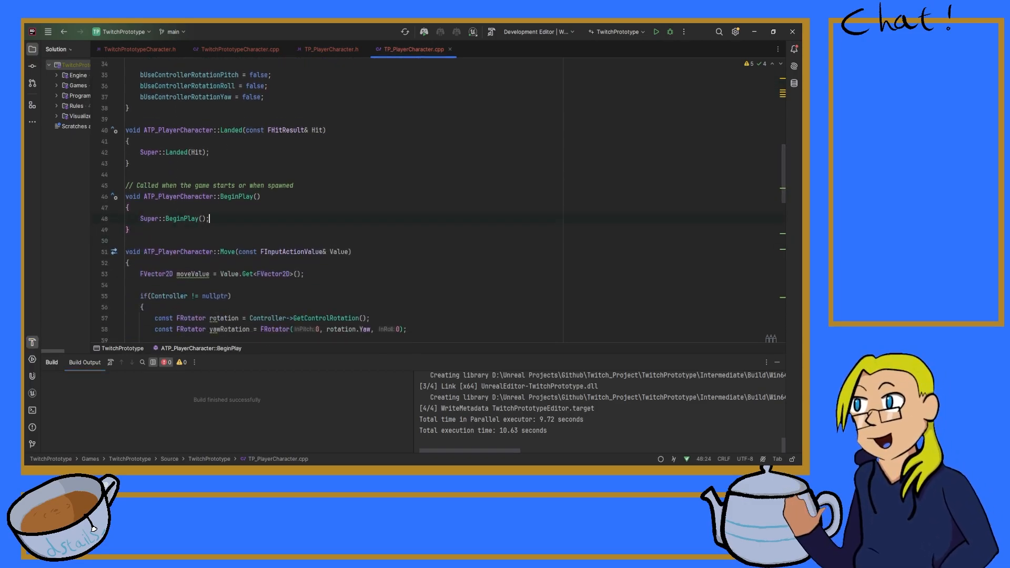
Step: Declare an APlayerController pointer named pController inside BeginPlay
{"action": "type", "text": "APlaye"}
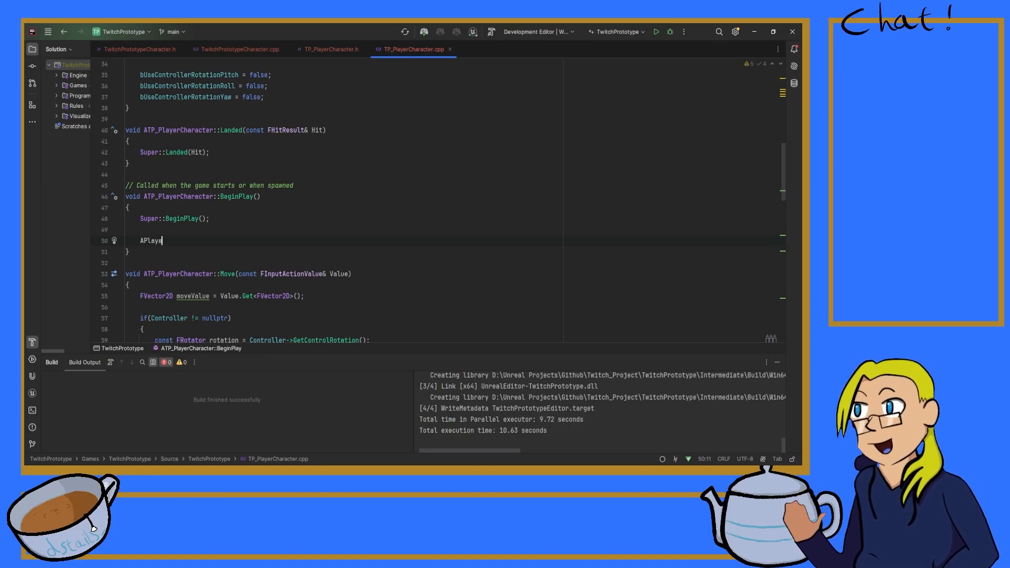
{"action": "type", "text": "rController* "}
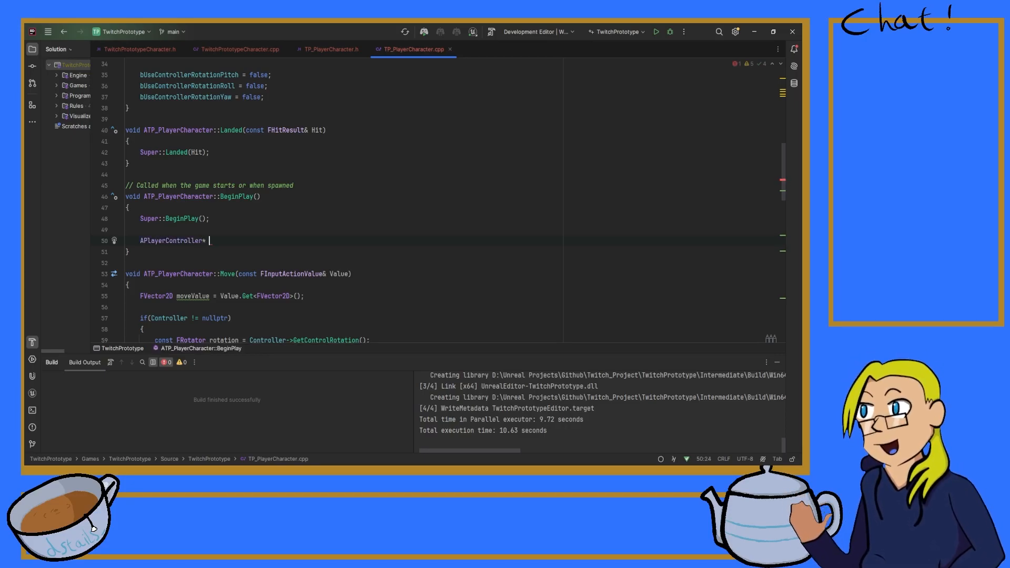
{"action": "type", "text": "playerController"}
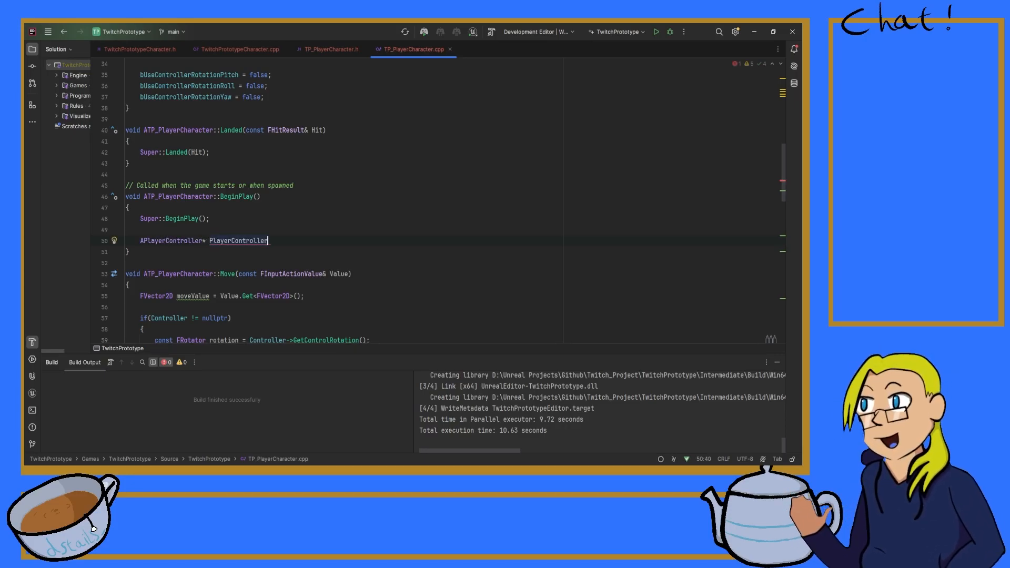
{"action": "key", "text": "BackSpace"}
{"action": "key", "text": "BackSpace"}
{"action": "key", "text": "BackSpace"}
{"action": "key", "text": "BackSpace"}
{"action": "key", "text": "BackSpace"}
{"action": "key", "text": "BackSpace"}
{"action": "key", "text": "BackSpace"}
{"action": "key", "text": "BackSpace"}
{"action": "key", "text": "BackSpace"}
{"action": "key", "text": "BackSpace"}
{"action": "key", "text": "BackSpace"}
{"action": "key", "text": "BackSpace"}
{"action": "key", "text": "BackSpace"}
{"action": "key", "text": "BackSpace"}
{"action": "key", "text": "BackSpace"}
{"action": "type", "text": "p"}
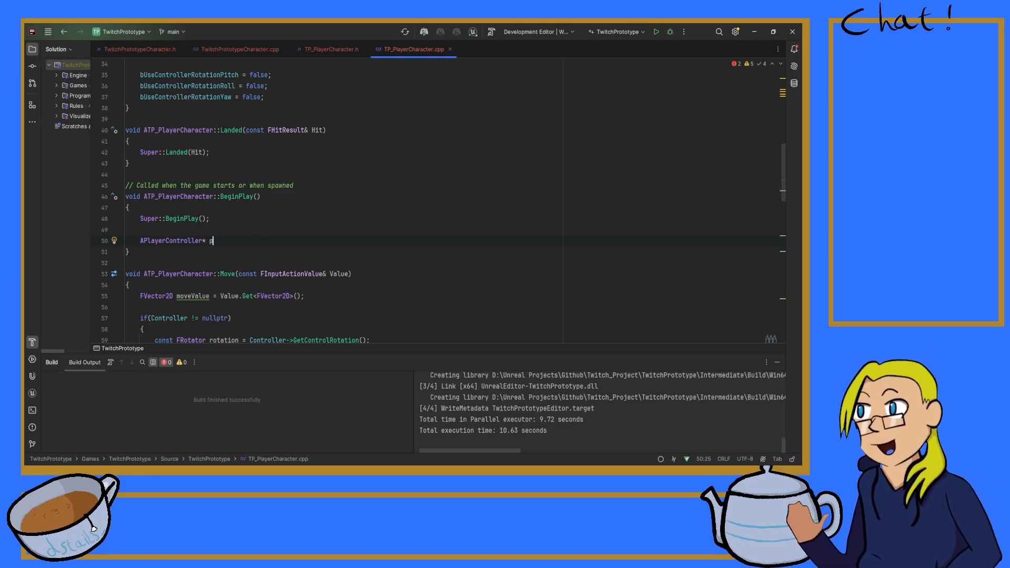
{"action": "type", "text": "Controller "}
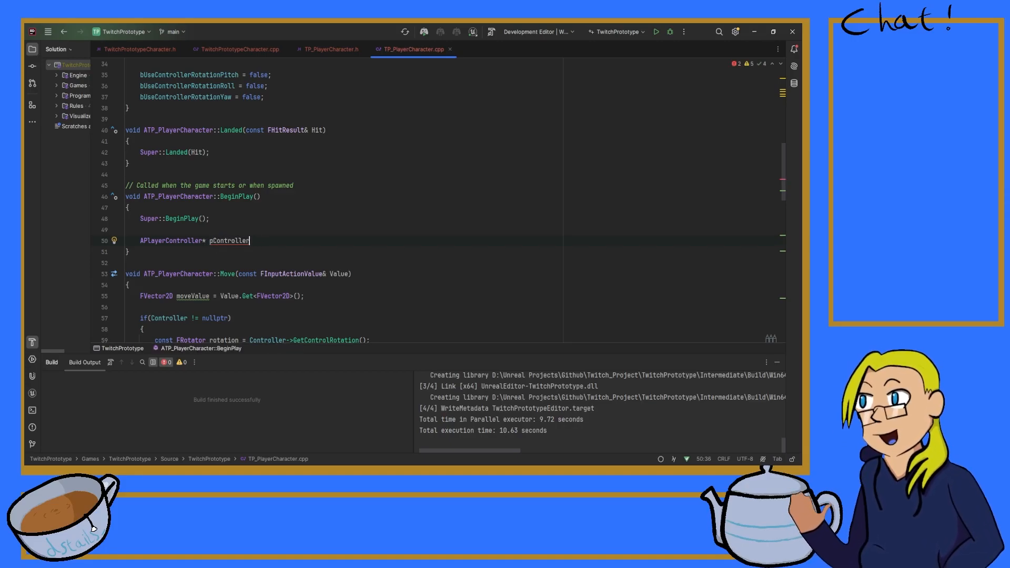
{"action": "type", "text": "= Cast<"}
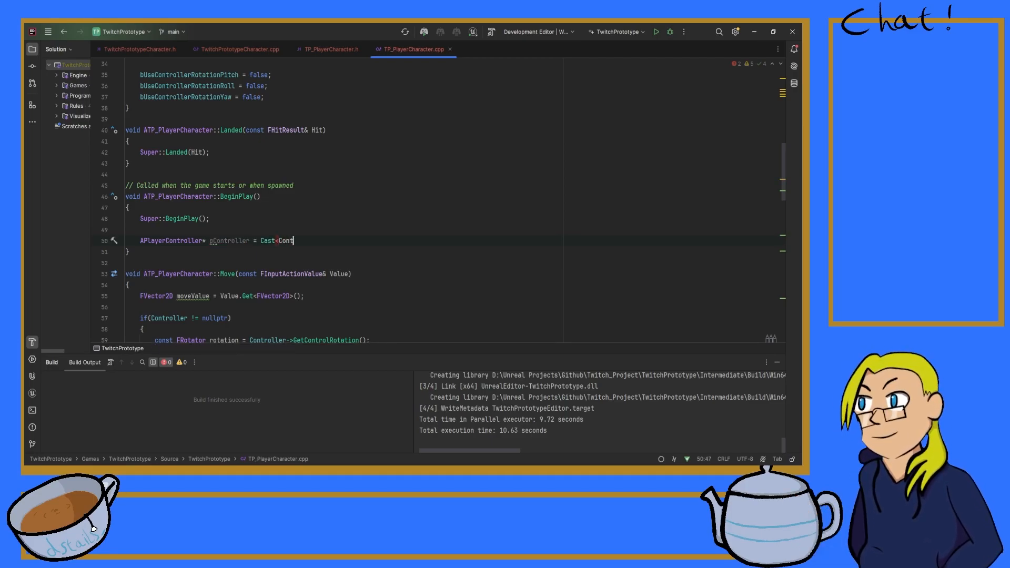
{"action": "type", "text": "APlayerController"}
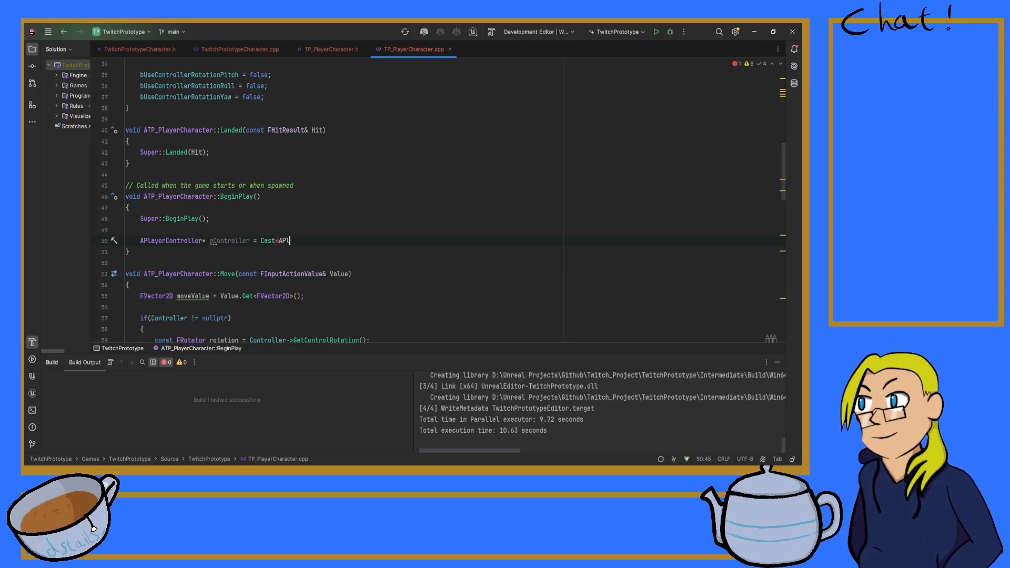
{"action": "type", "text": ">("}
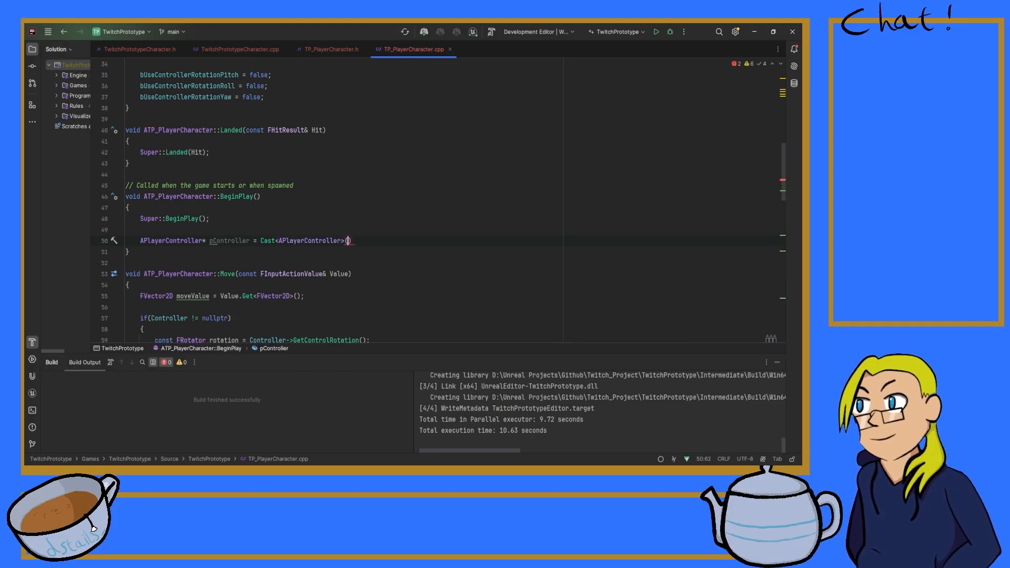
{"action": "type", "text": "Controller"}
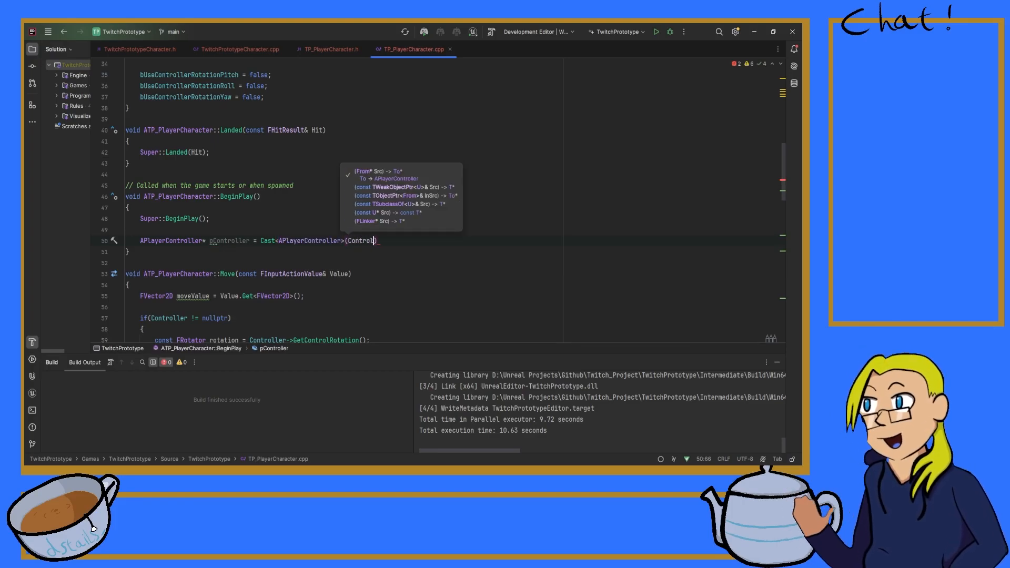
{"action": "type", "text": ");"}
Step: Add an if(pController) block with an empty body below the cast
{"action": "key", "text": "Return"}
{"action": "key", "text": "Return"}
{"action": "type", "text": "if(p"}
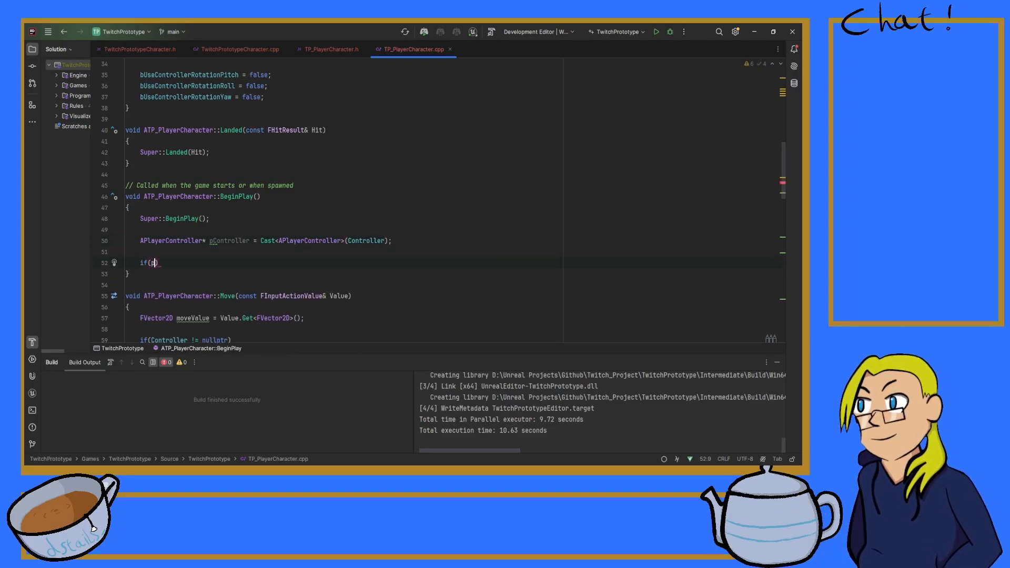
{"action": "type", "text": "Controller)"}
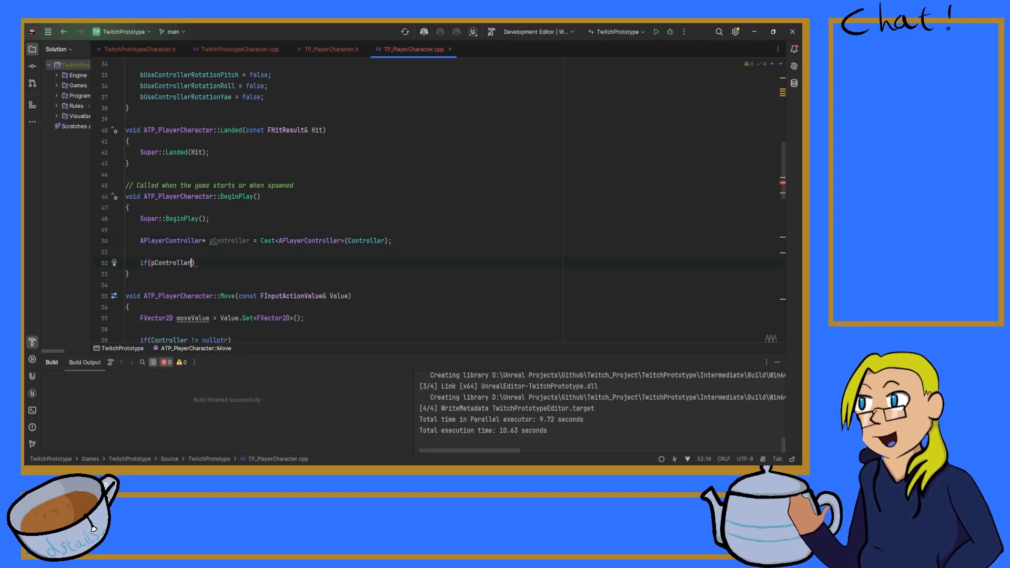
{"action": "type", "text": "{"}
{"action": "key", "text": "Return"}
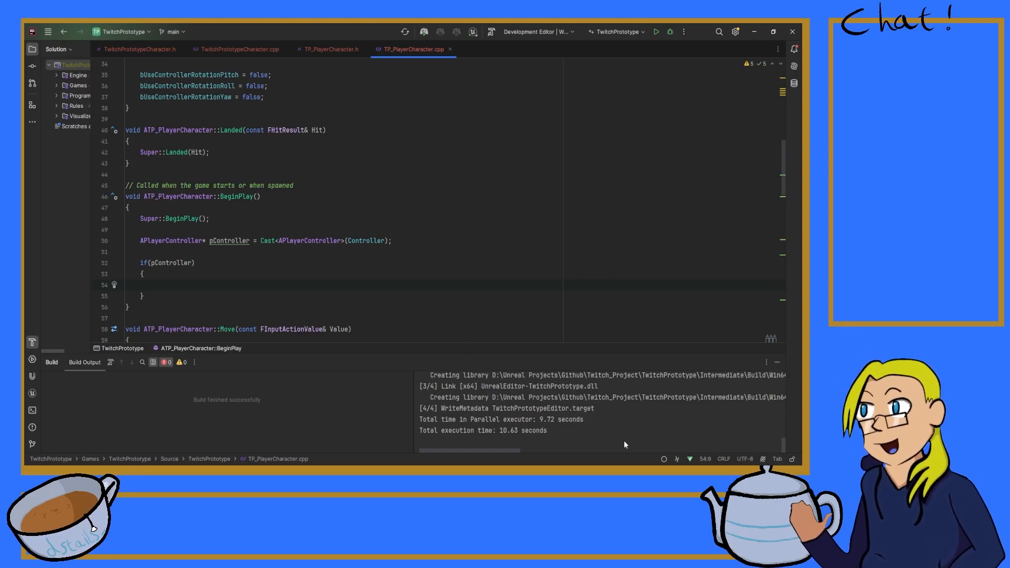
Step: Declare a UEnhancedInputLocalPlayerSubsystem pointer named subSystem inside the if block, followed by an assignment operator
{"action": "type", "text": "UEnhanc"}
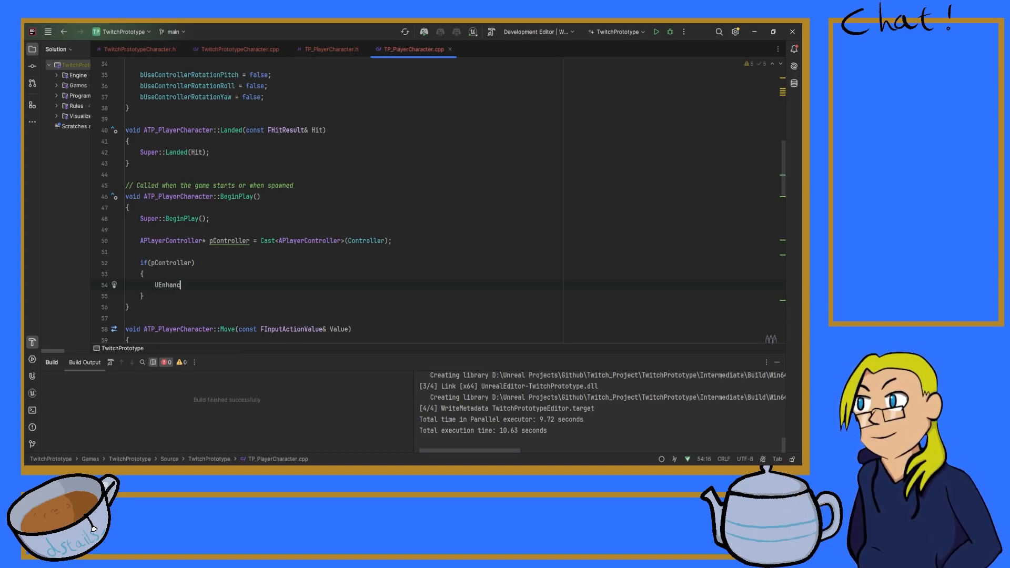
{"action": "type", "text": "edInputLocalPlayerSubsystem"}
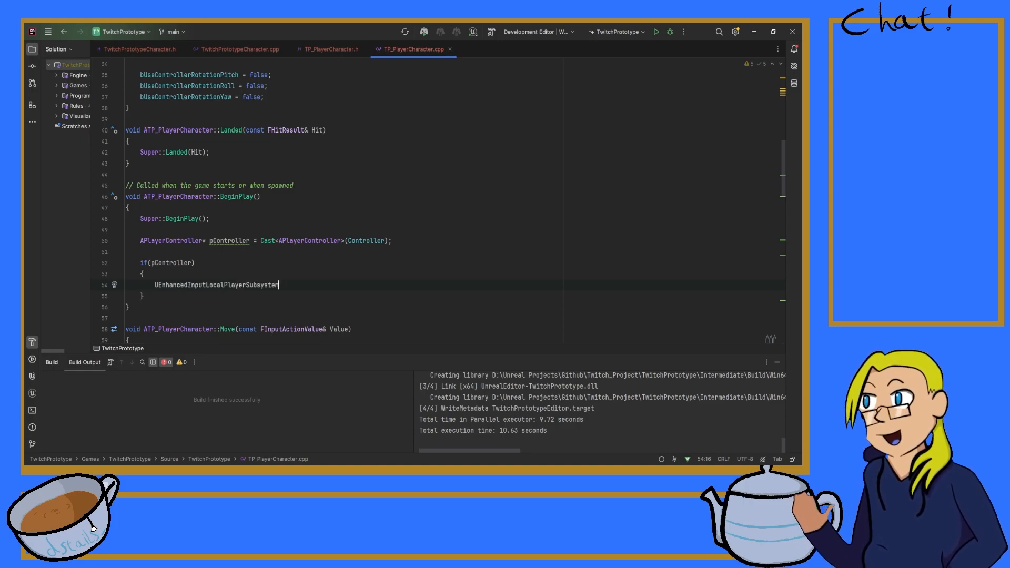
{"action": "type", "text": "* "}
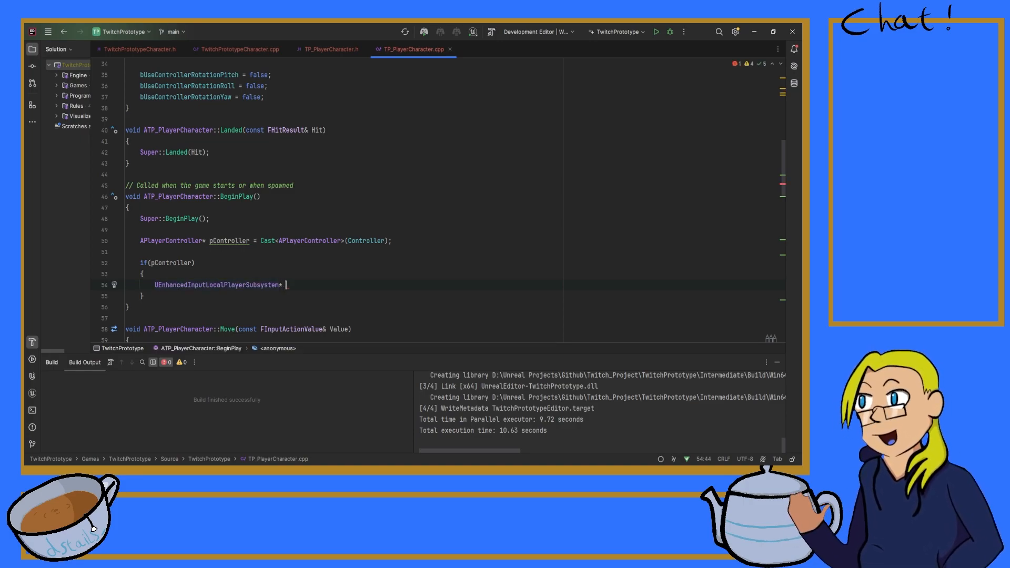
{"action": "type", "text": "subSy"}
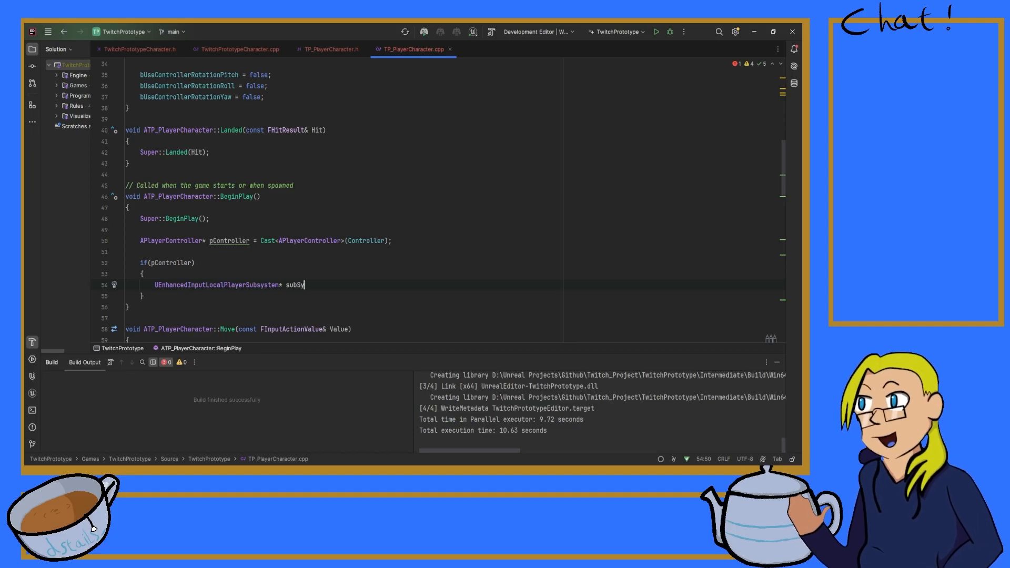
{"action": "type", "text": "stem "}
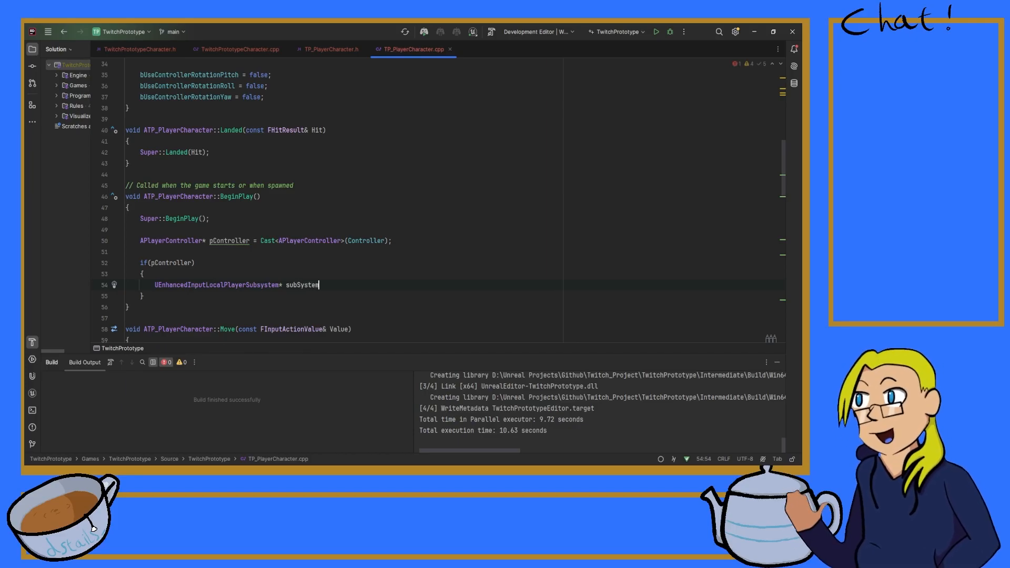
{"action": "type", "text": "="}
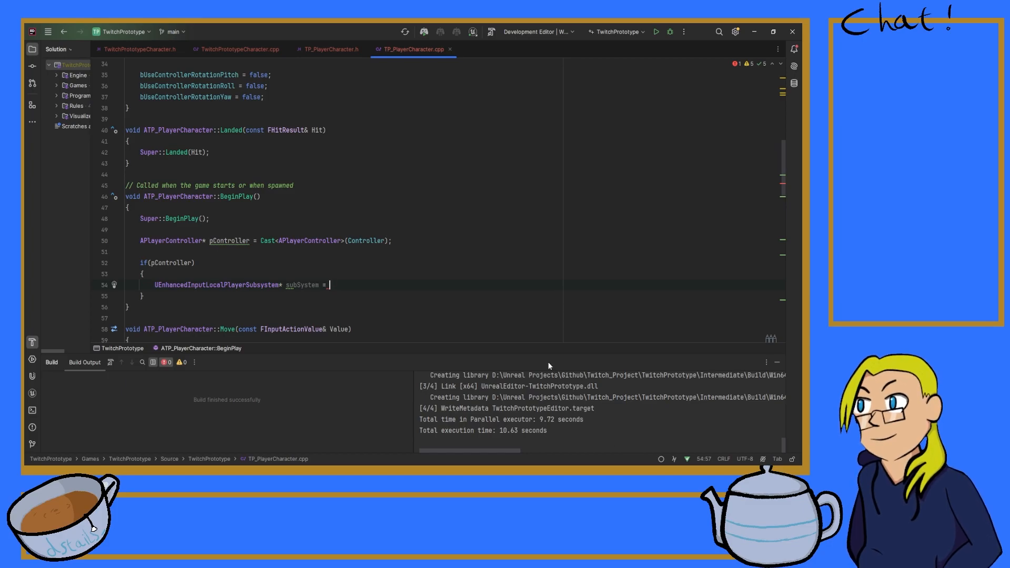
Step: Assign a ULocalPlayer::GetSubsystem<>() call to subSystem
{"action": "type", "text": "ULoc"}
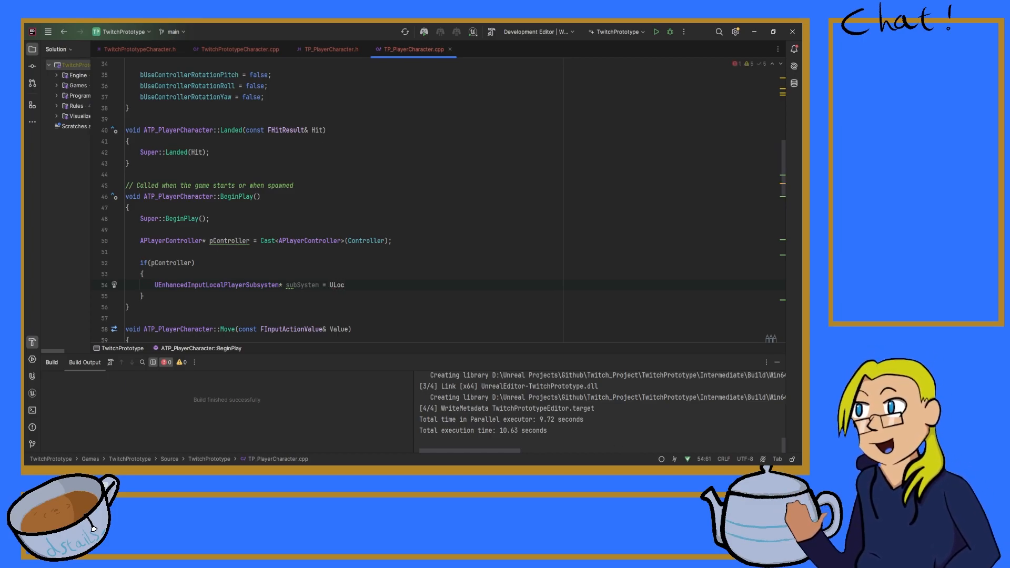
{"action": "type", "text": "alPlayer::Get"}
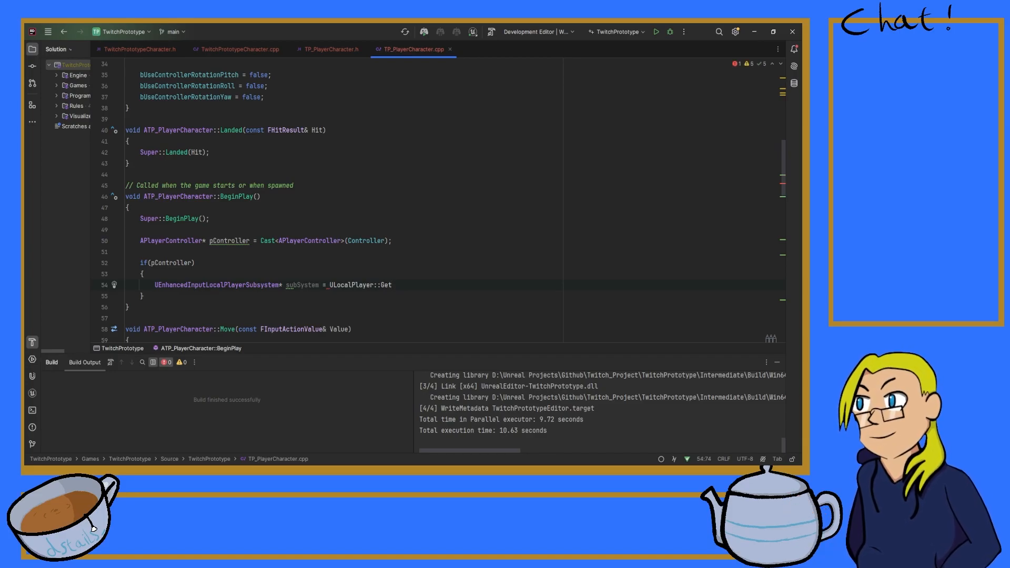
{"action": "key", "text": "BackSpace"}
{"action": "key", "text": "BackSpace"}
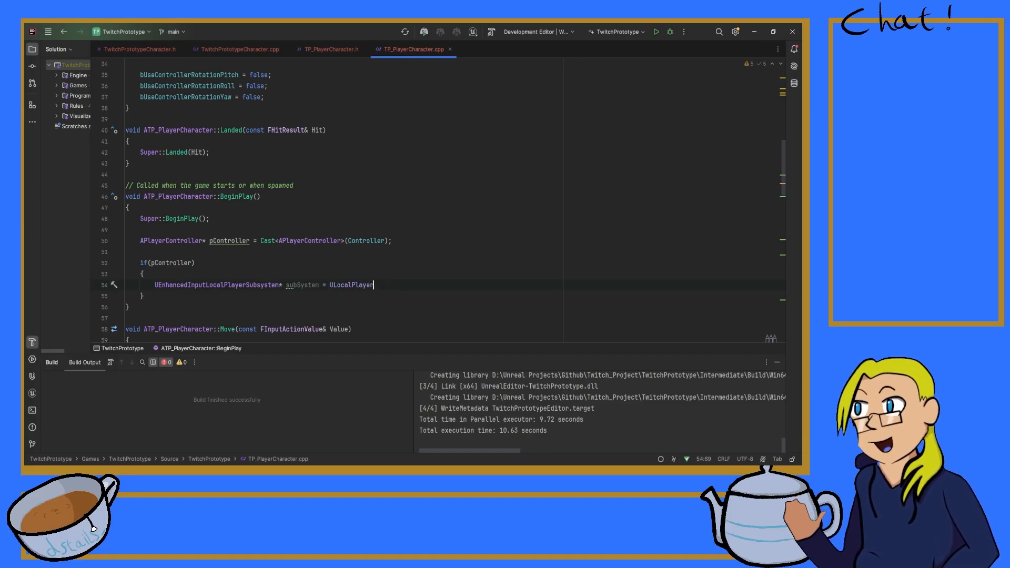
{"action": "type", "text": ":GetSu"}
{"action": "key", "text": "Return"}
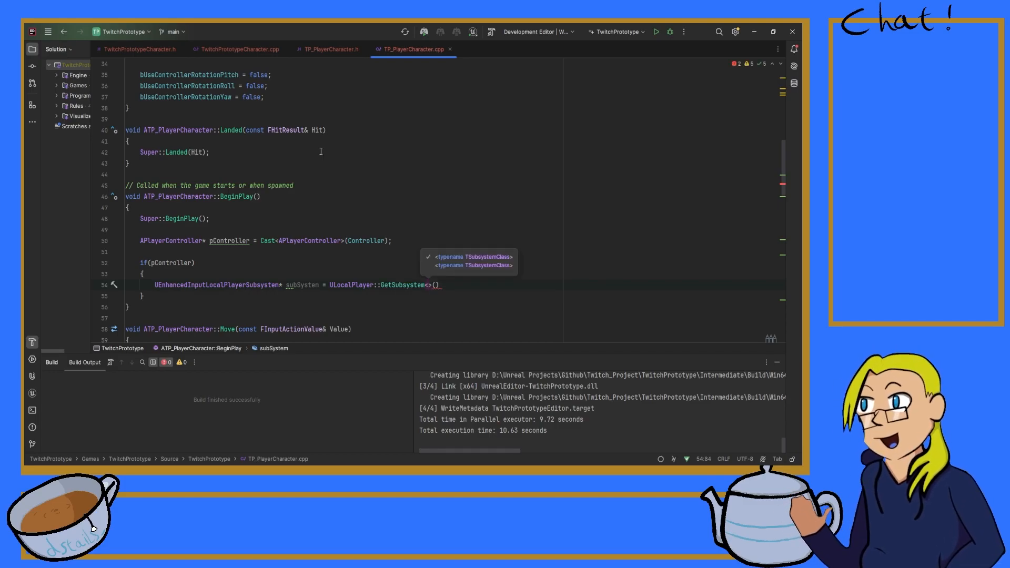
Step: Fill in UEnhancedInputLocalPlayerSubsystem as the template type of the GetSubsystem call on the subSystem line
{"action": "key", "text": "alt+Tab"}
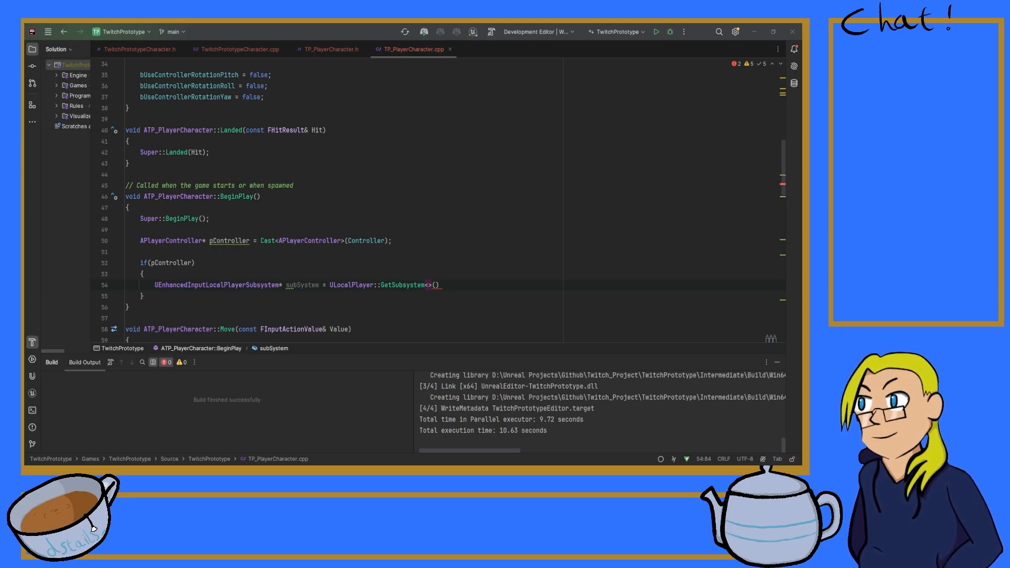
{"action": "key", "text": "alt+Tab"}
{"action": "type", "text": "UEnhancedInputLocalPlayerSubsystem"}
{"action": "key", "text": "Return"}
{"action": "key", "text": "Right"}
{"action": "key", "text": "Right"}
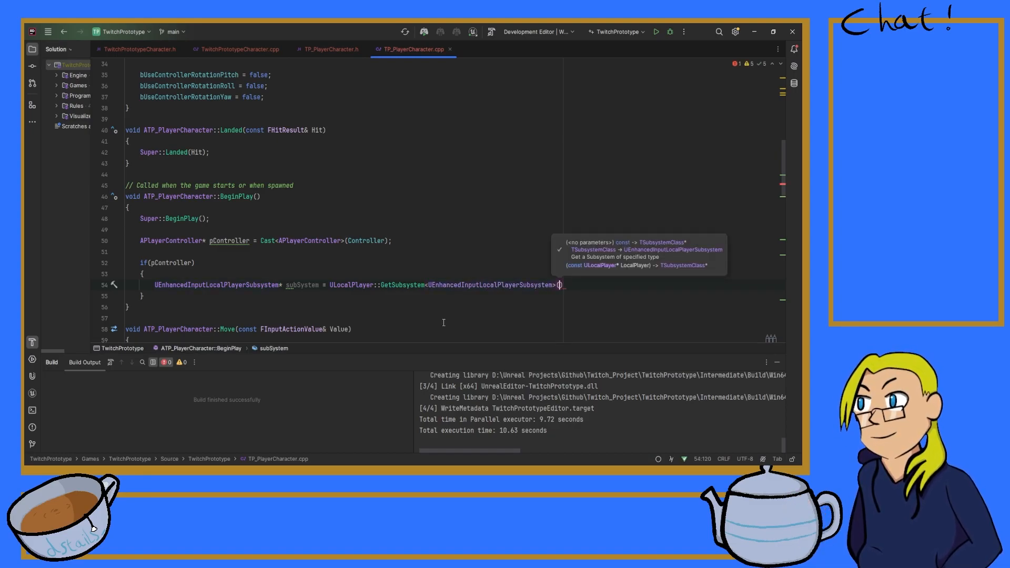
Step: Pass pController->GetLocalPlayer() as the argument of the GetSubsystem call and end the statement
{"action": "type", "text": "pController-"}
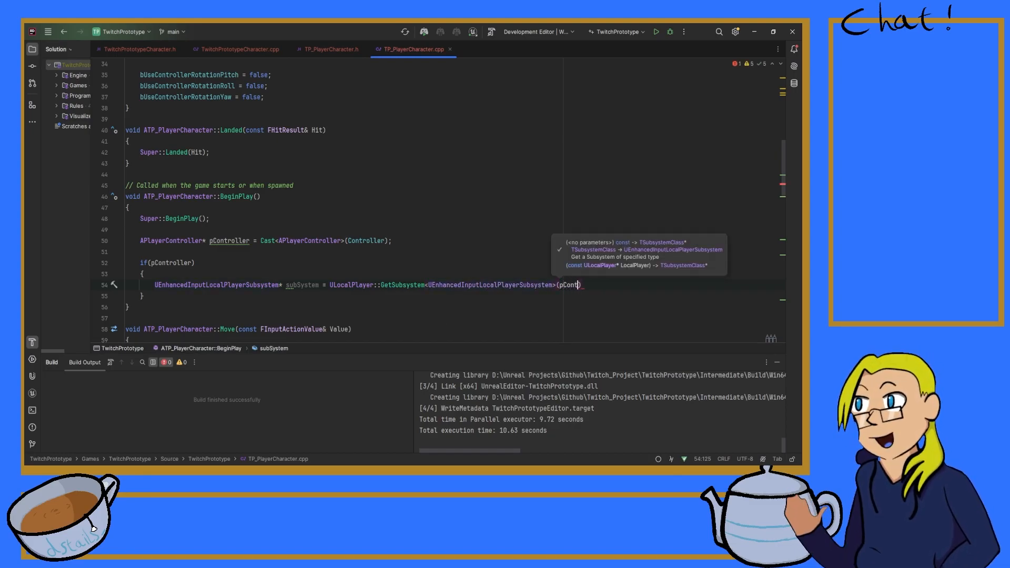
{"action": "type", "text": ">"}
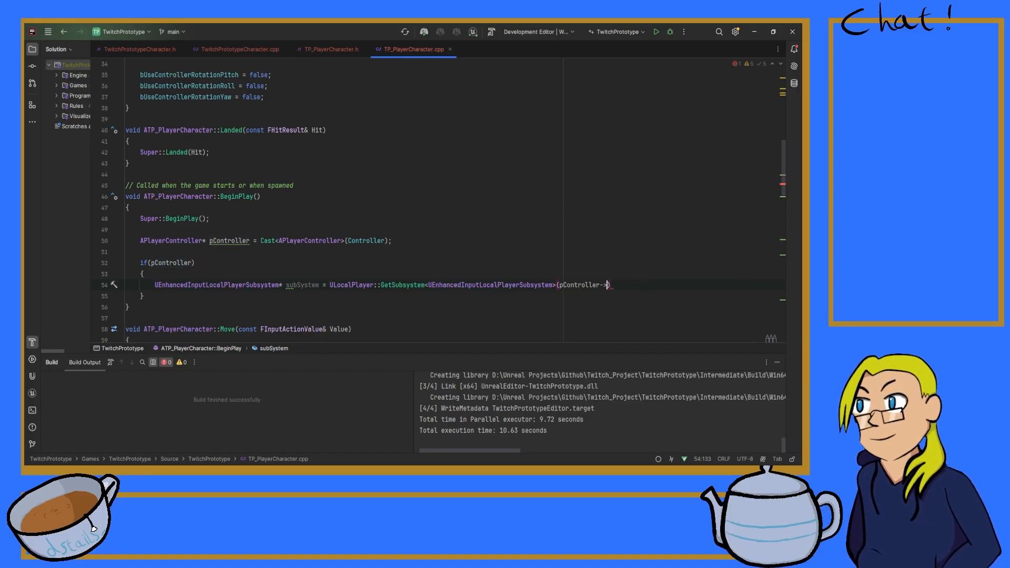
{"action": "type", "text": "GetLocalPlayer())"}
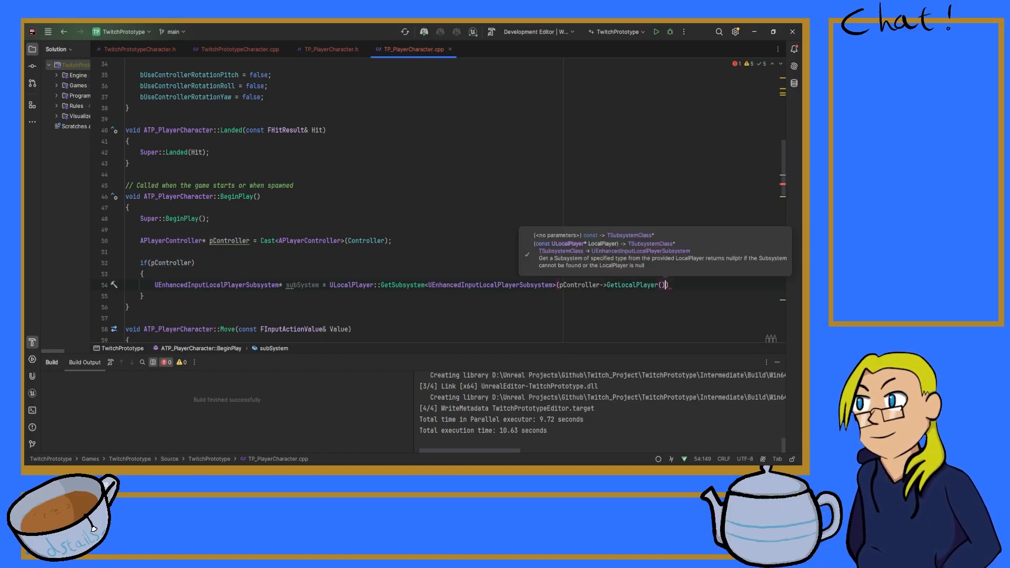
{"action": "type", "text": ";"}
Step: Add an if(subSystem) block with an empty body below the subSystem declaration
{"action": "key", "text": "Return"}
{"action": "key", "text": "Return"}
{"action": "type", "text": "if("}
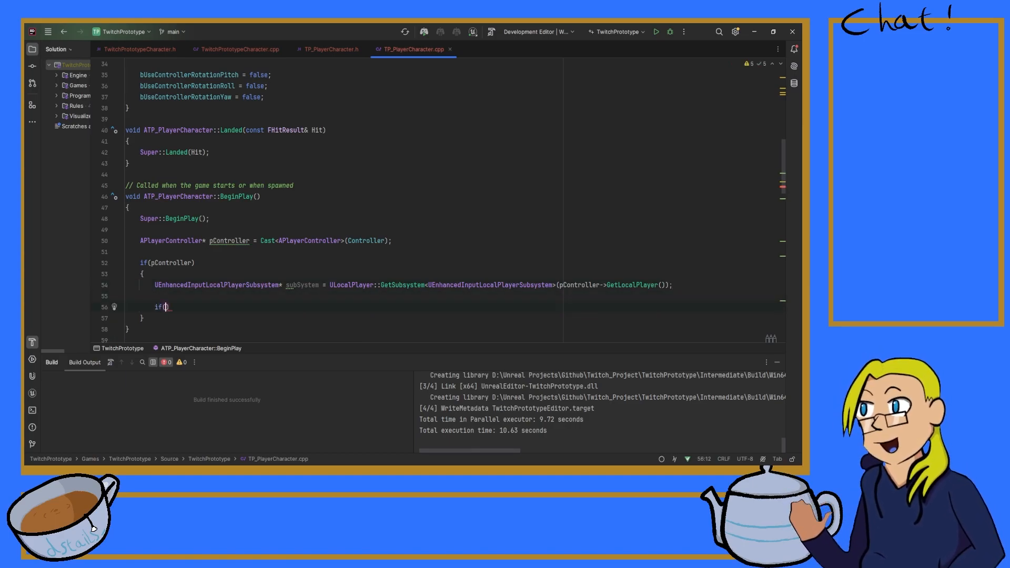
{"action": "type", "text": "subSystem){"}
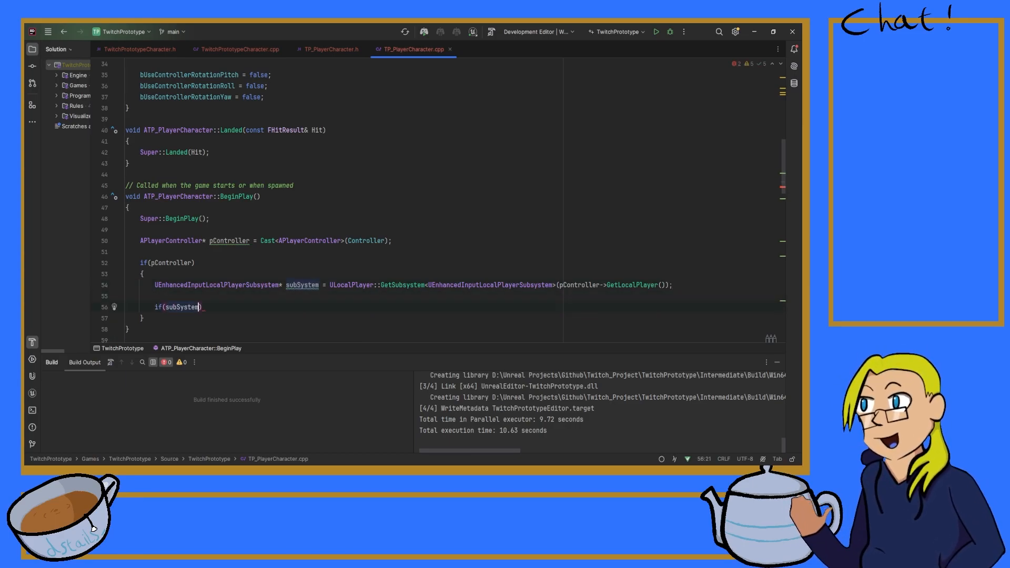
{"action": "key", "text": "Return"}
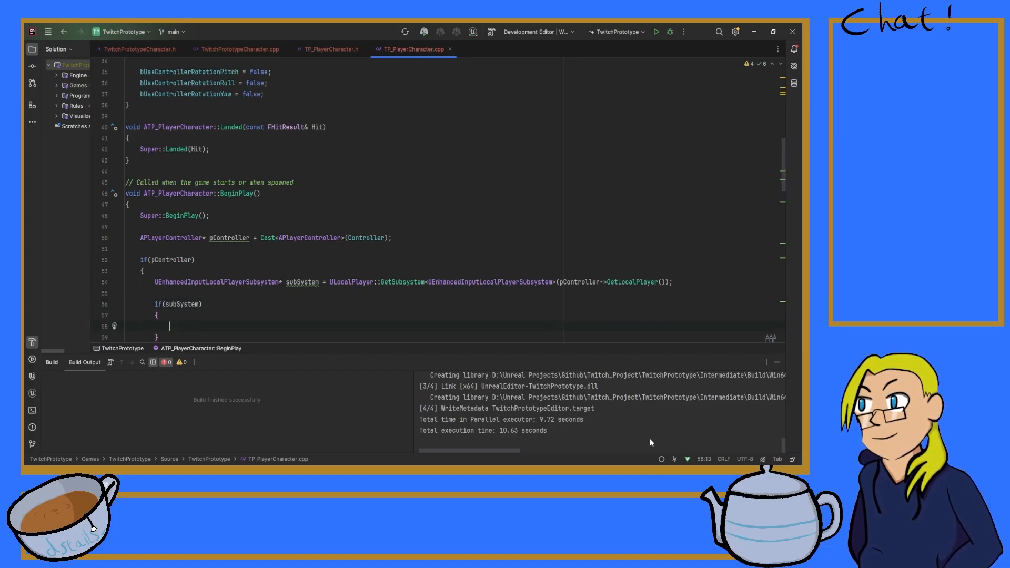
Step: Call subSystem->AddMappingContext(playerDefaultMappingContext) inside the if(subSystem) block and end the statement
{"action": "key", "text": "alt+Tab"}
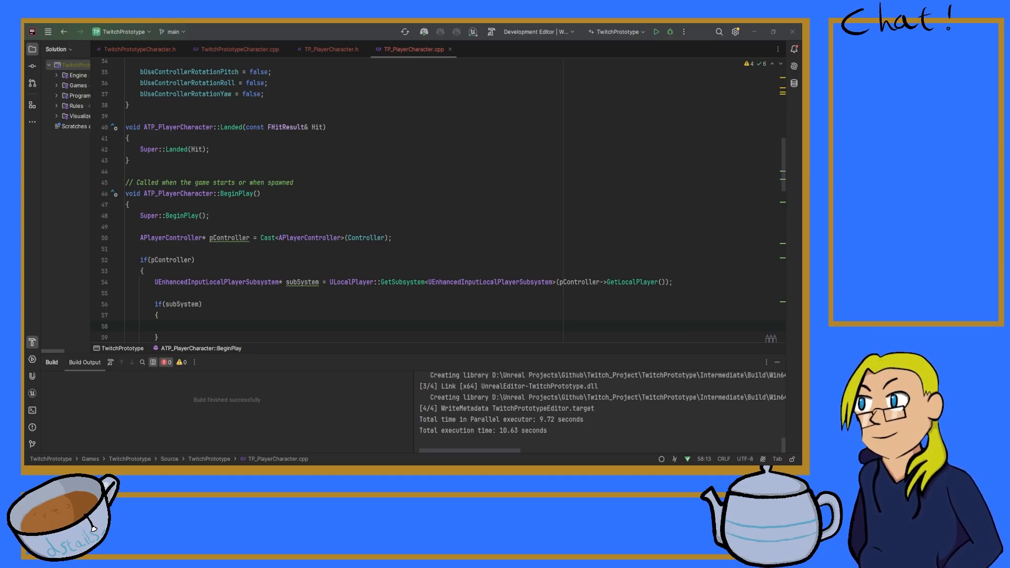
{"action": "left_click", "coordinate": [197, 322]}
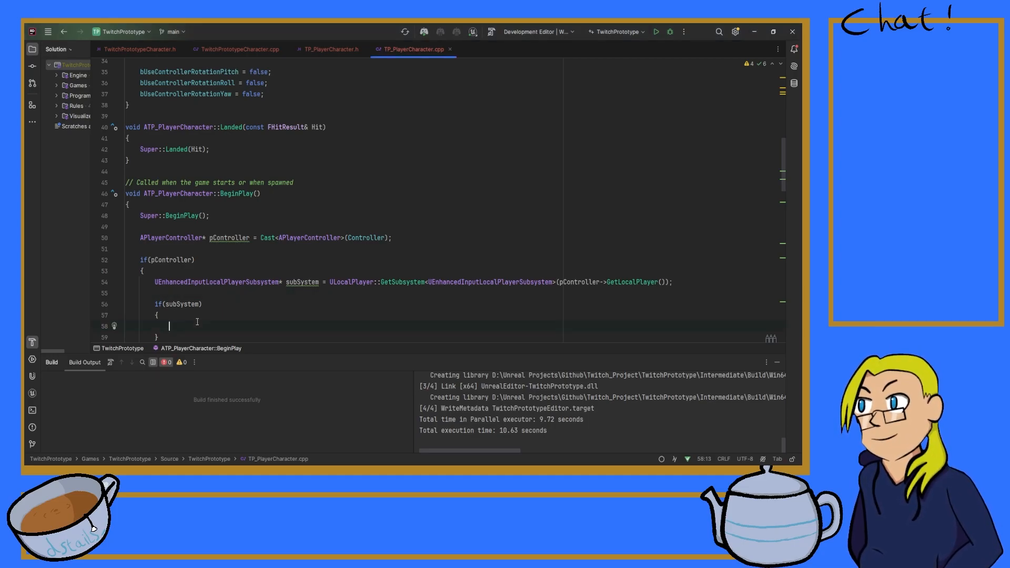
{"action": "type", "text": "subSystem->Add"}
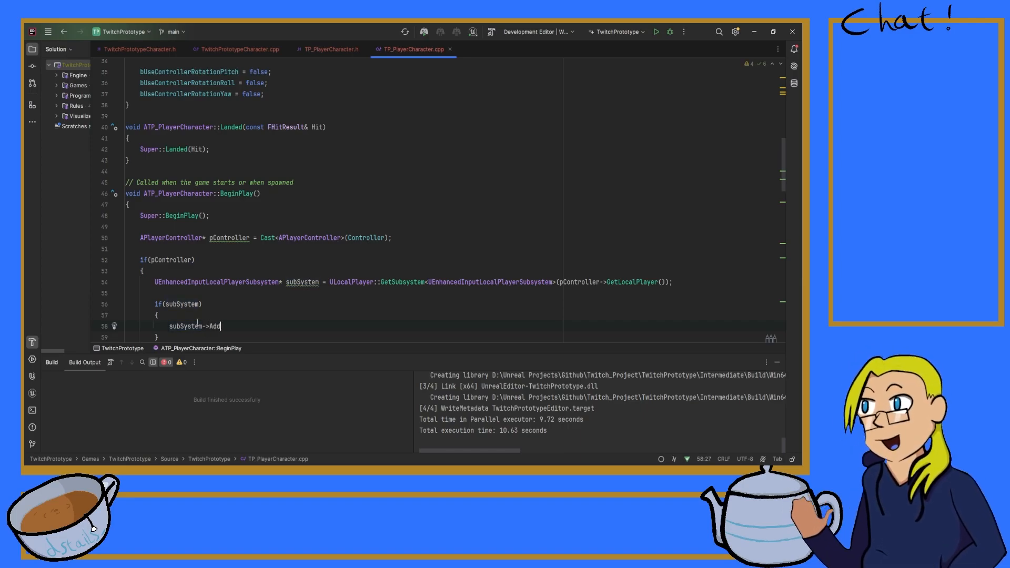
{"action": "type", "text": "MappingContext(playerDefaultMappingContext);"}
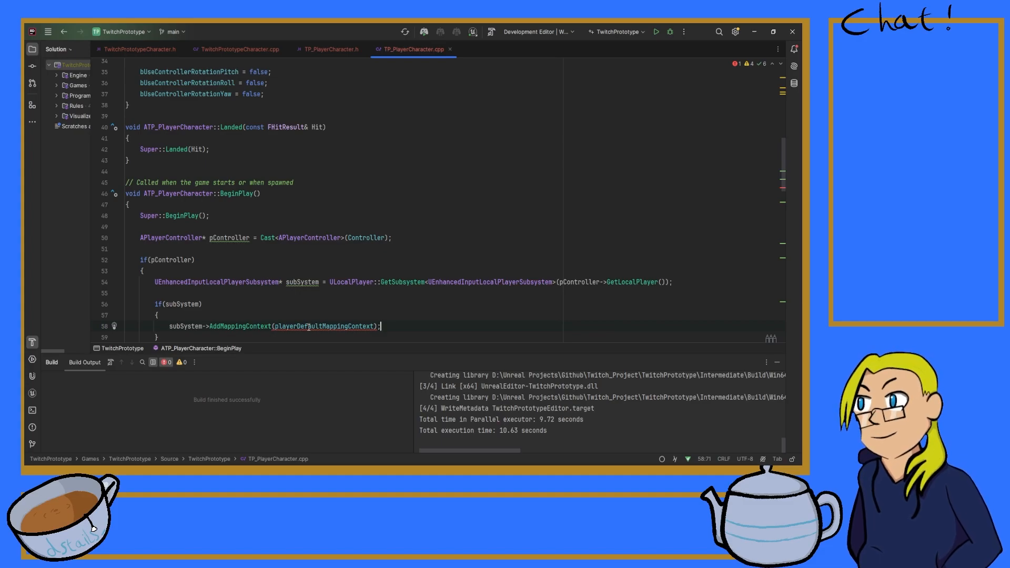
Step: Add 0 as the priority argument after playerDefaultMappingContext in the AddMappingContext call
{"action": "key", "text": "alt+Tab"}
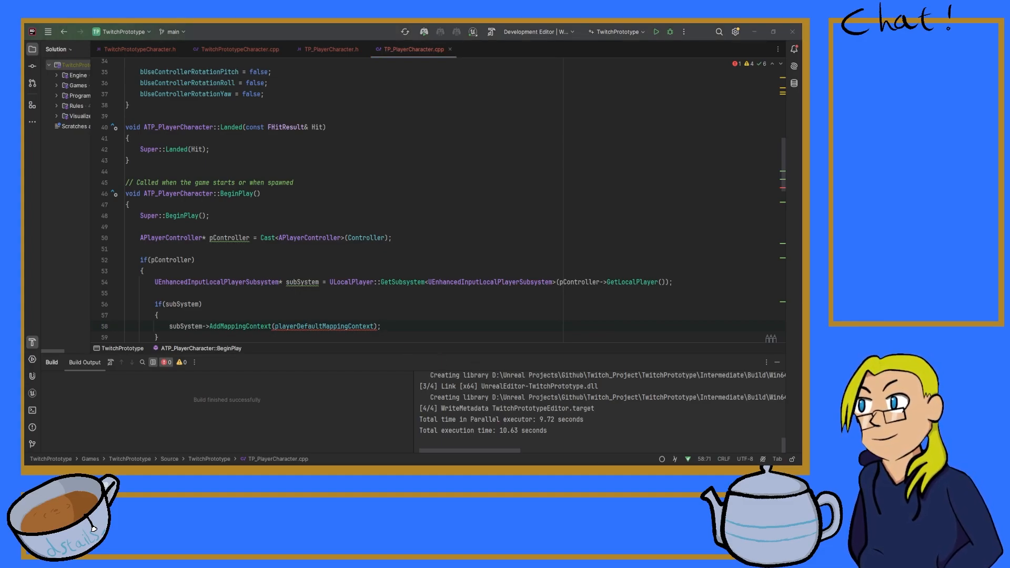
{"action": "left_click", "coordinate": [373, 326]}
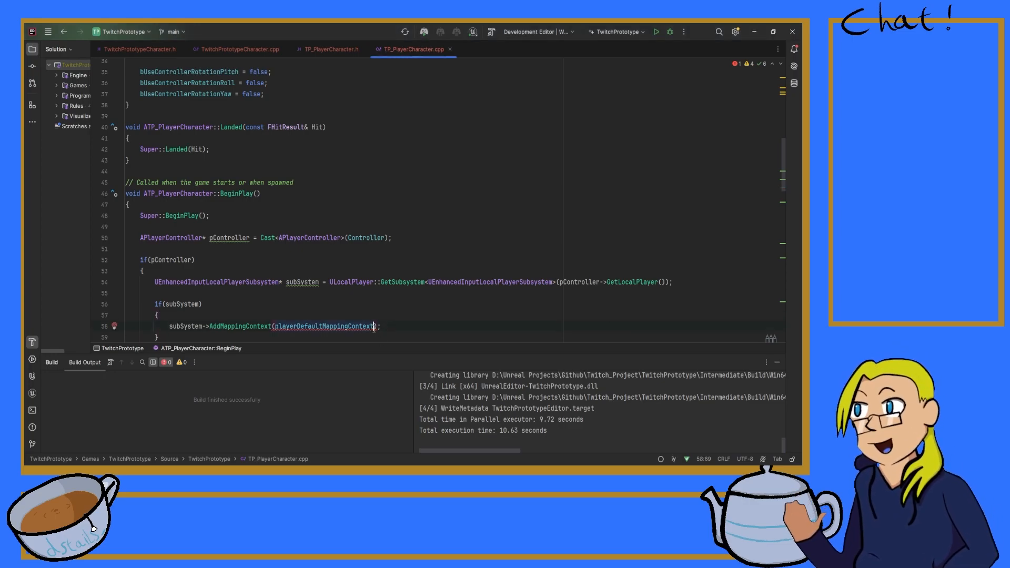
{"action": "type", "text": ", 0"}
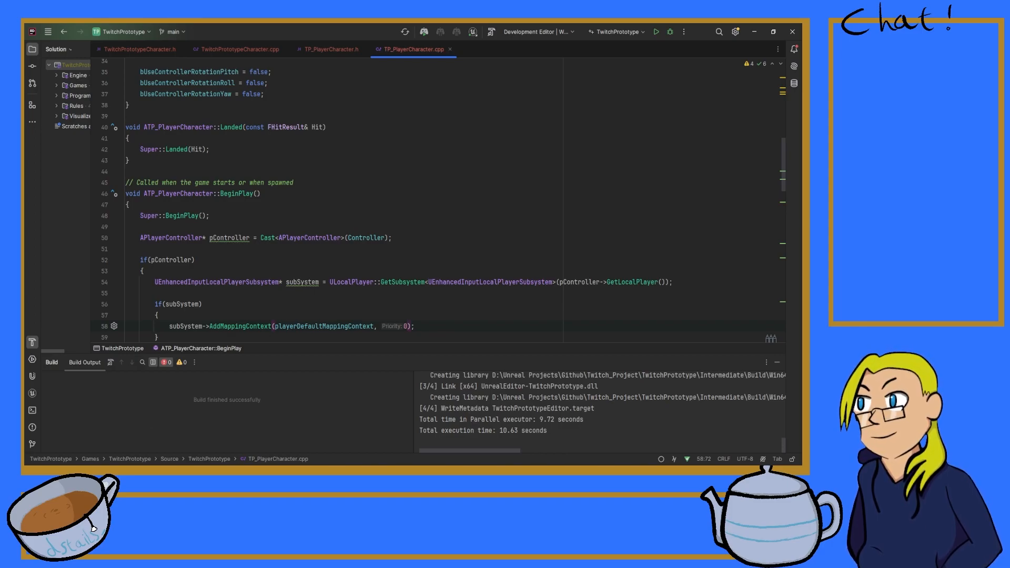
{"action": "key", "text": "alt+Tab"}
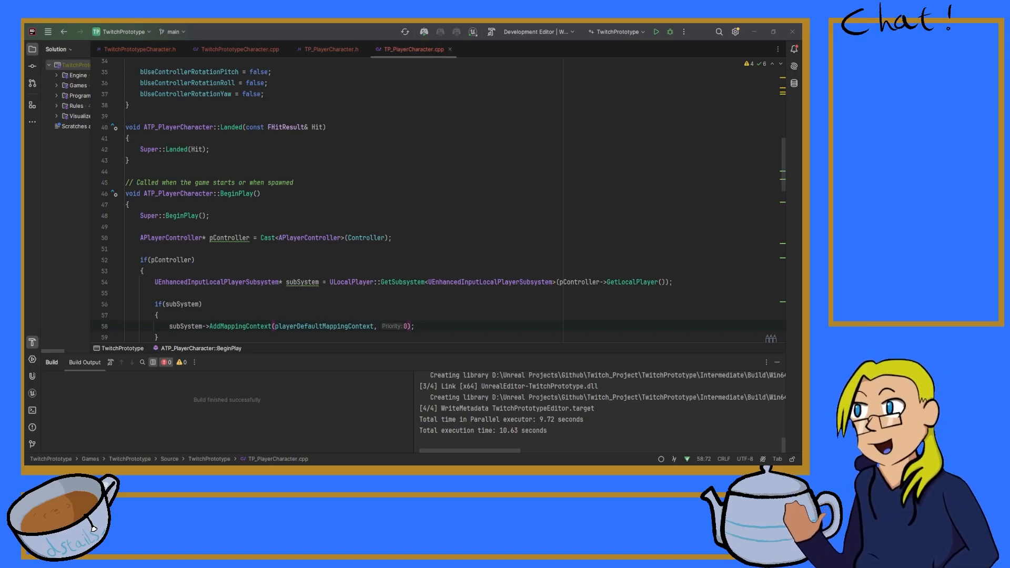
{"action": "key", "text": "alt+Tab"}
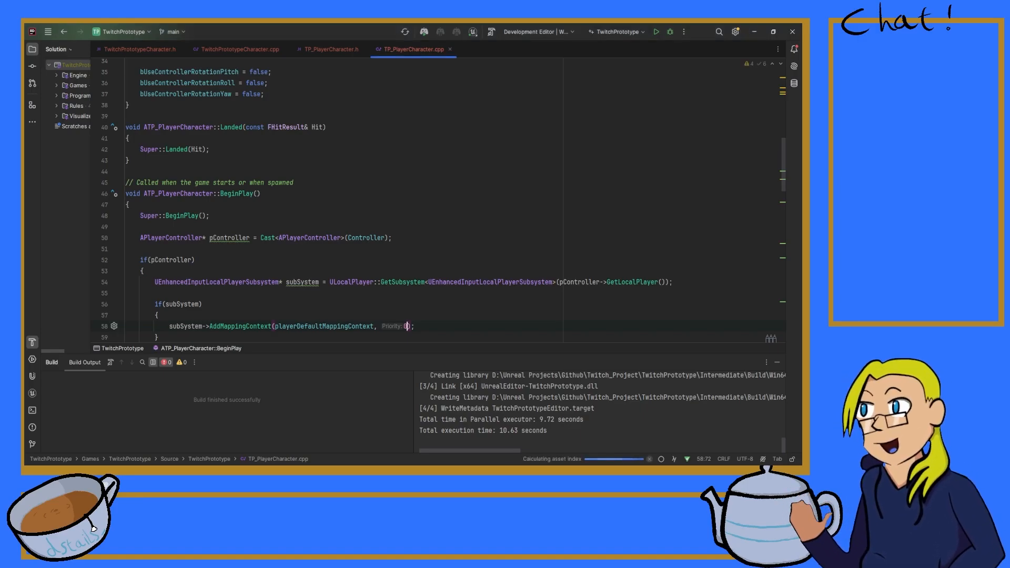
{"action": "key", "text": "alt+Tab"}
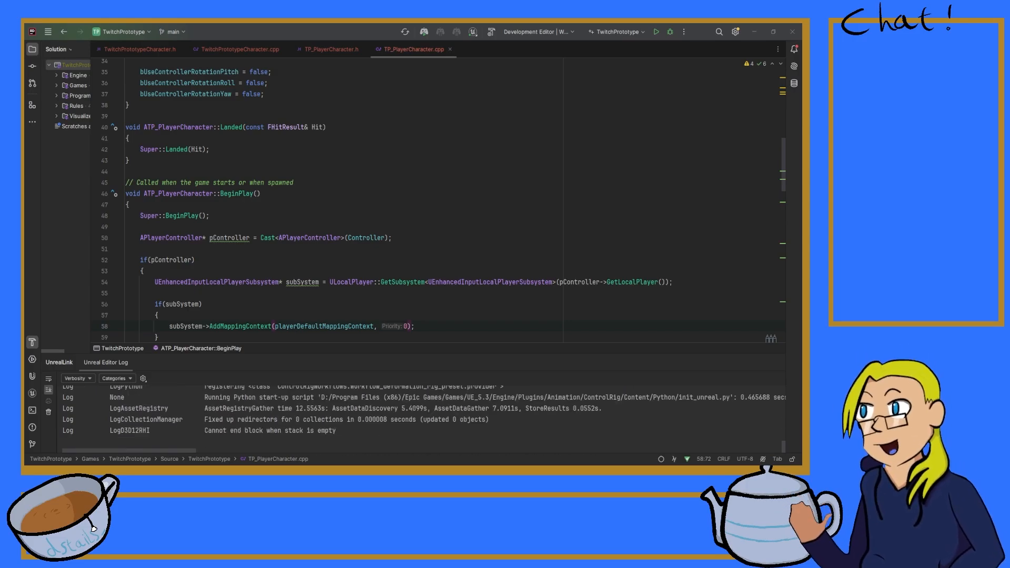
{"action": "key", "text": "alt+Tab"}
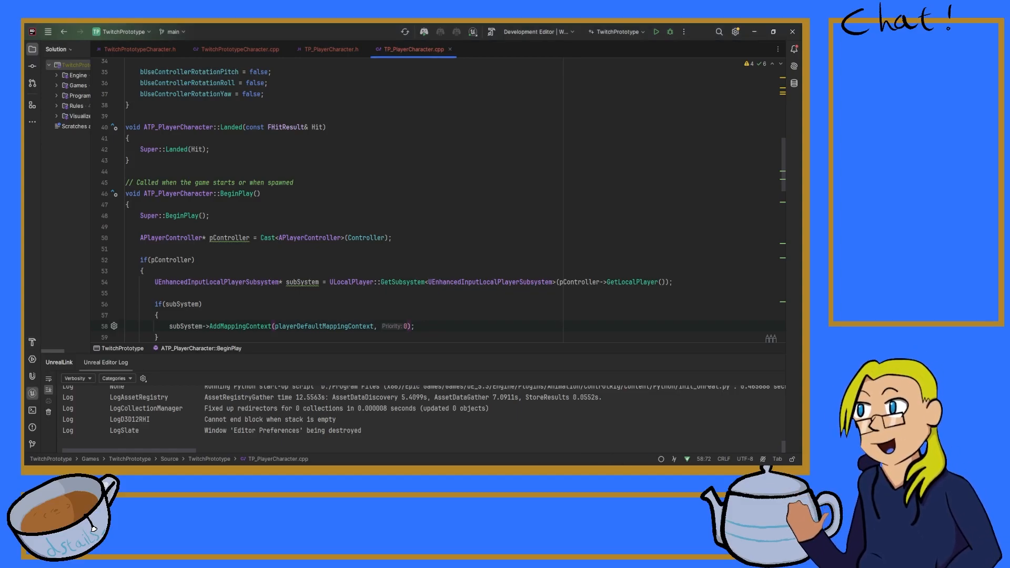
Step: Show the build output in place of the Unreal log, and close the code editor to return to Unreal Editor
{"action": "left_click", "coordinate": [32, 342]}
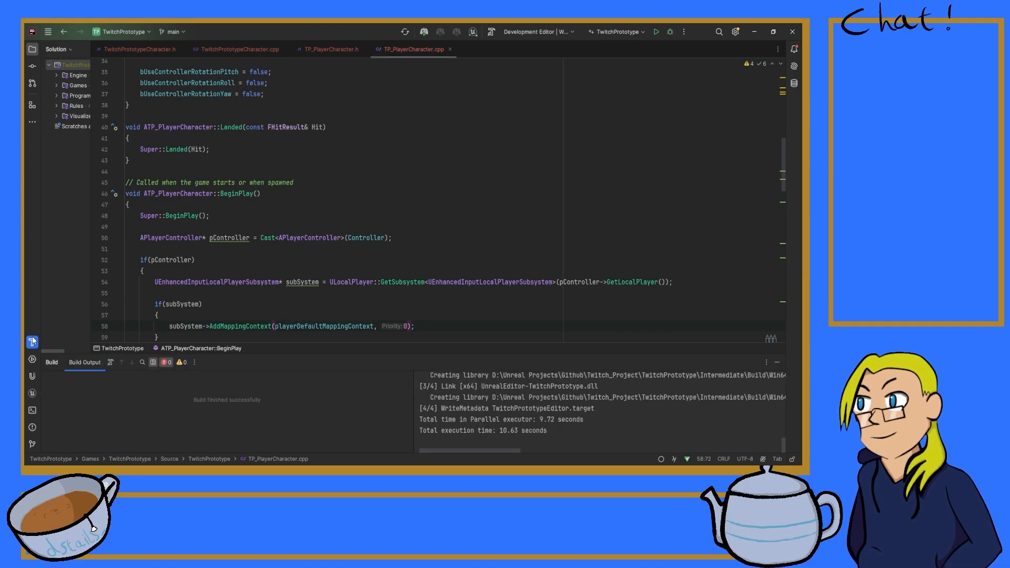
{"action": "left_click", "coordinate": [496, 292]}
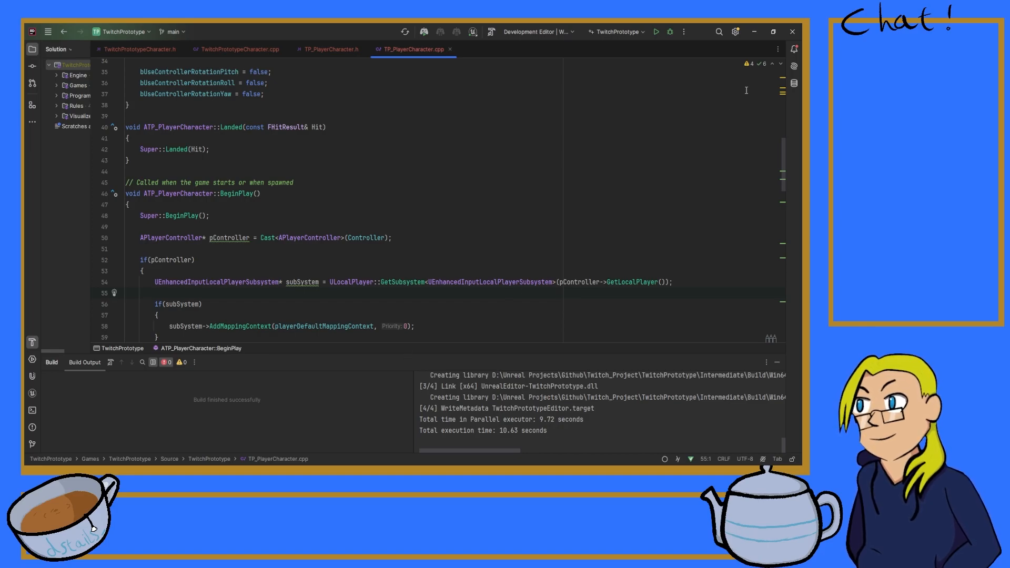
{"action": "left_click", "coordinate": [788, 36]}
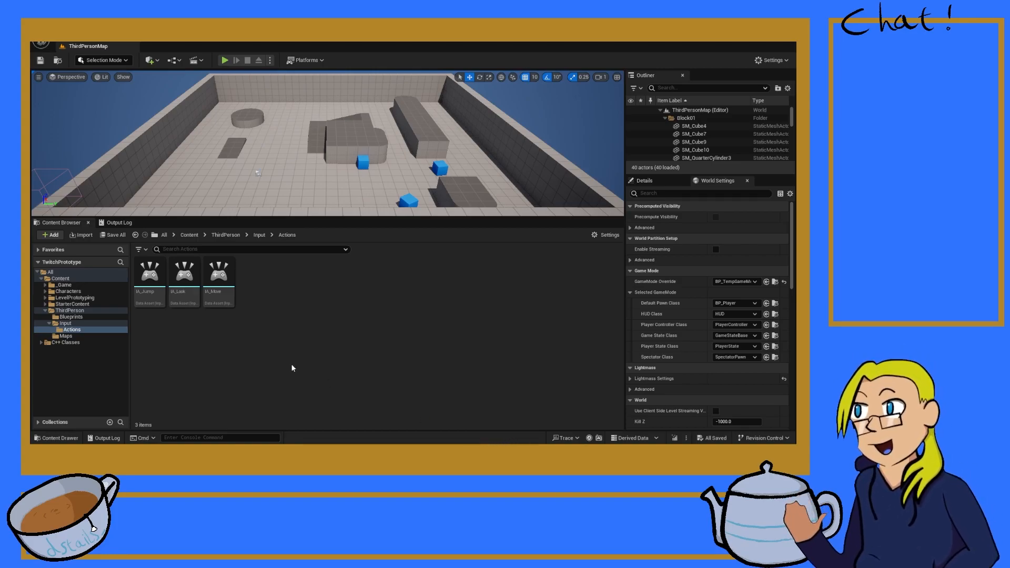
Step: Shrink the Content Browser's height and open the TP_PlayerCharacter class from the TwitchPrototype folder under C++ Classes
{"action": "left_click", "coordinate": [58, 342]}
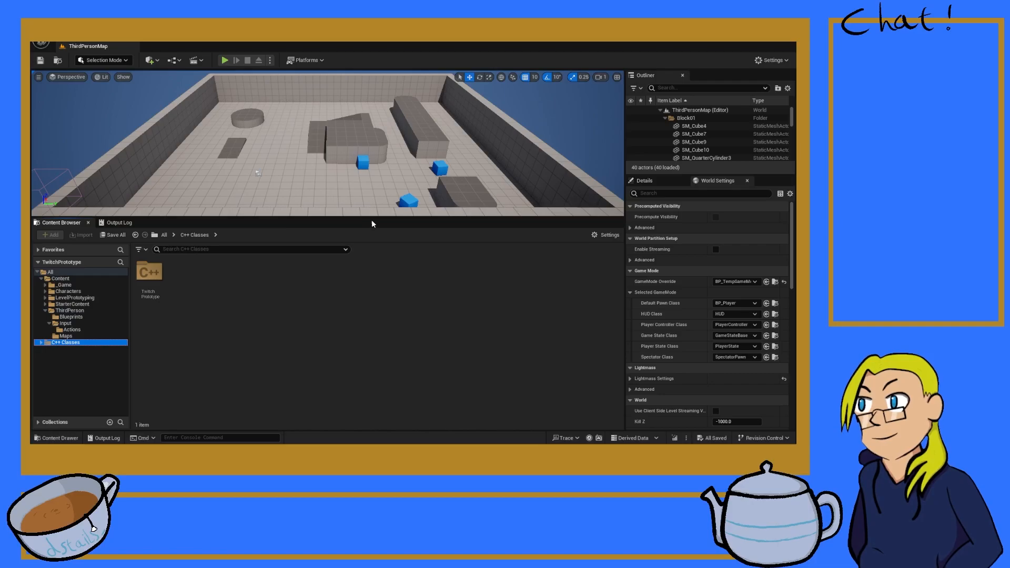
{"action": "left_click_drag", "start_coordinate": [383, 217], "coordinate": [383, 305]}
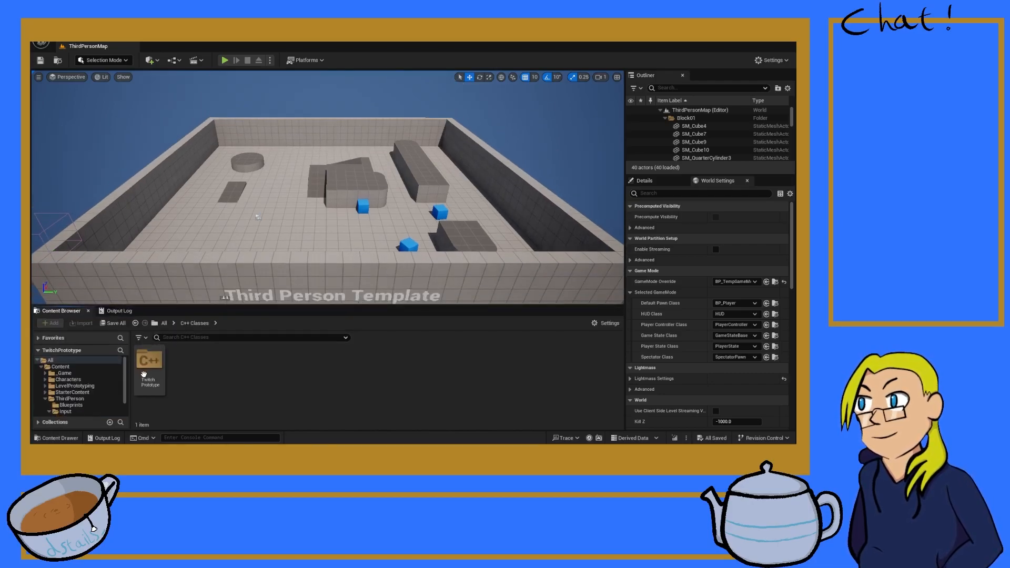
{"action": "double_click", "coordinate": [149, 360]}
{"action": "left_click", "coordinate": [141, 380]}
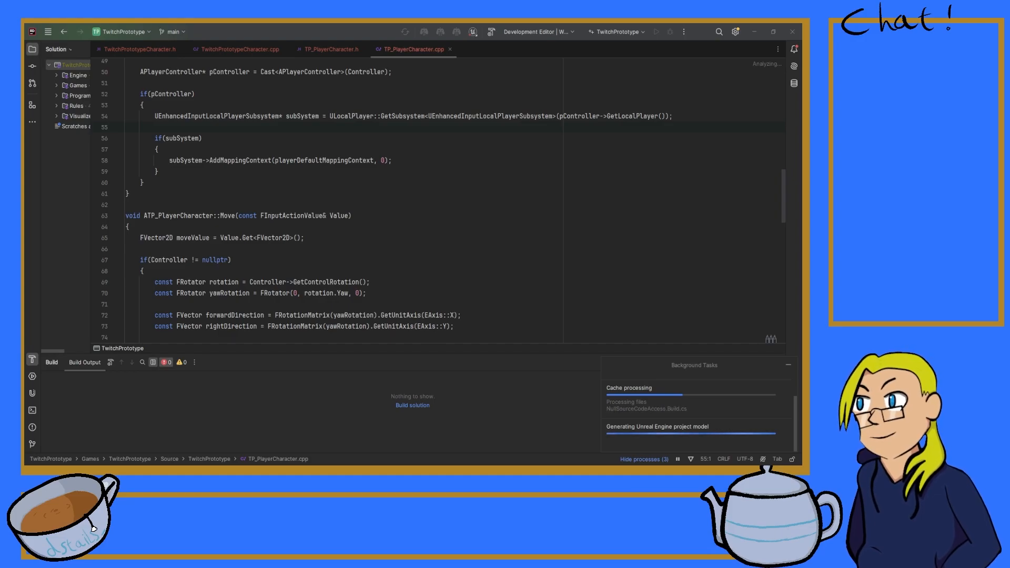
Step: Switch to Unreal Editor, recompile the project's C++ code and display the Output Log
{"action": "key", "text": "alt+Tab"}
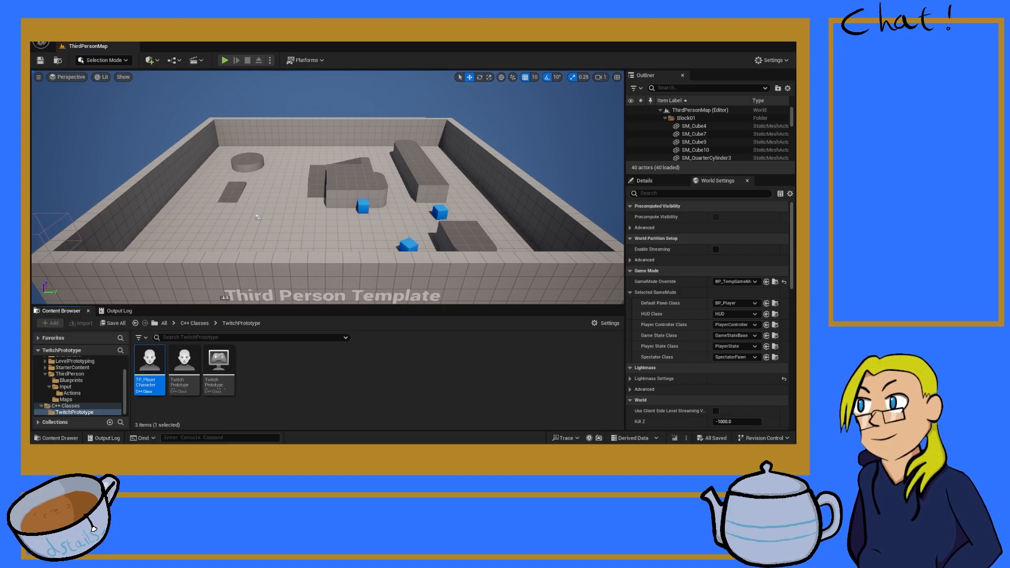
{"action": "key", "text": "ctrl+alt+F11"}
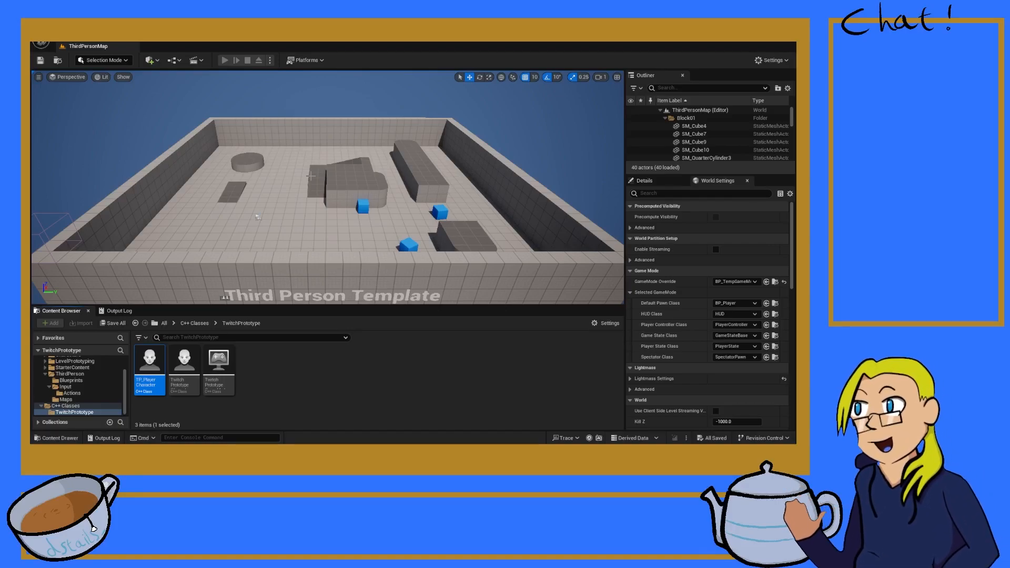
{"action": "left_click", "coordinate": [126, 311]}
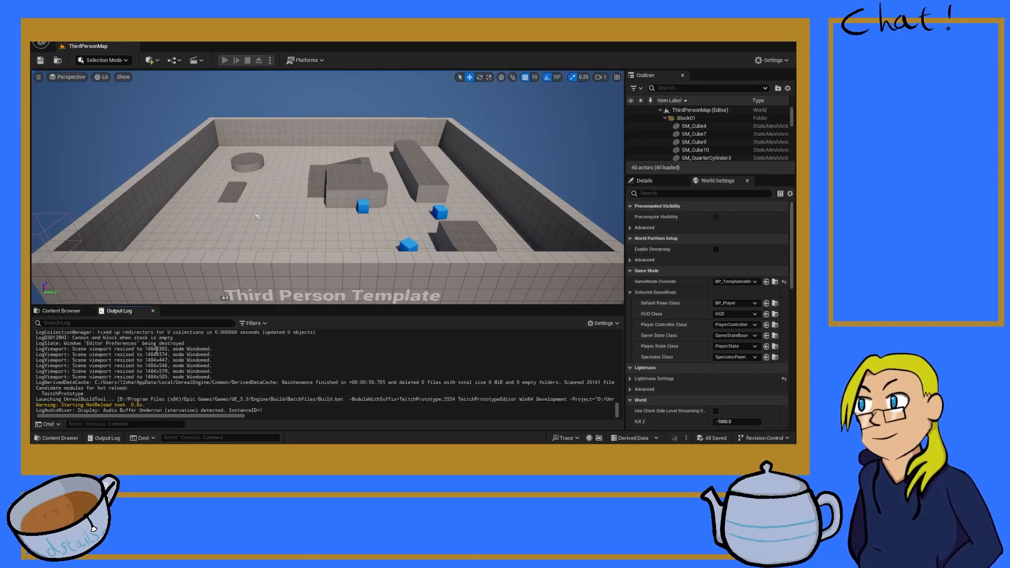
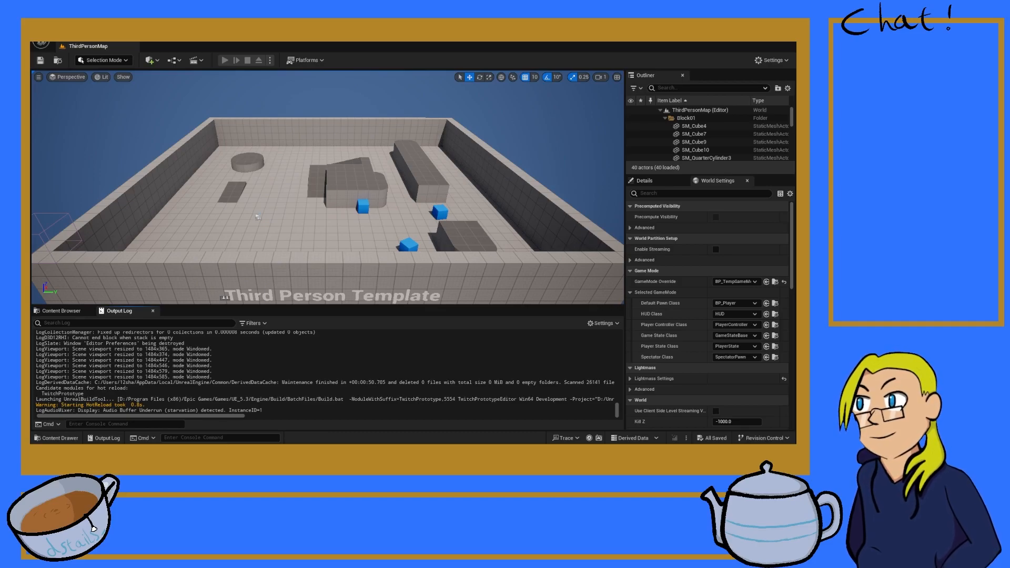
Step: Switch from Unreal Editor to the code editor with TP_PlayerCharacter.cpp open
{"action": "key", "text": "alt+Tab"}
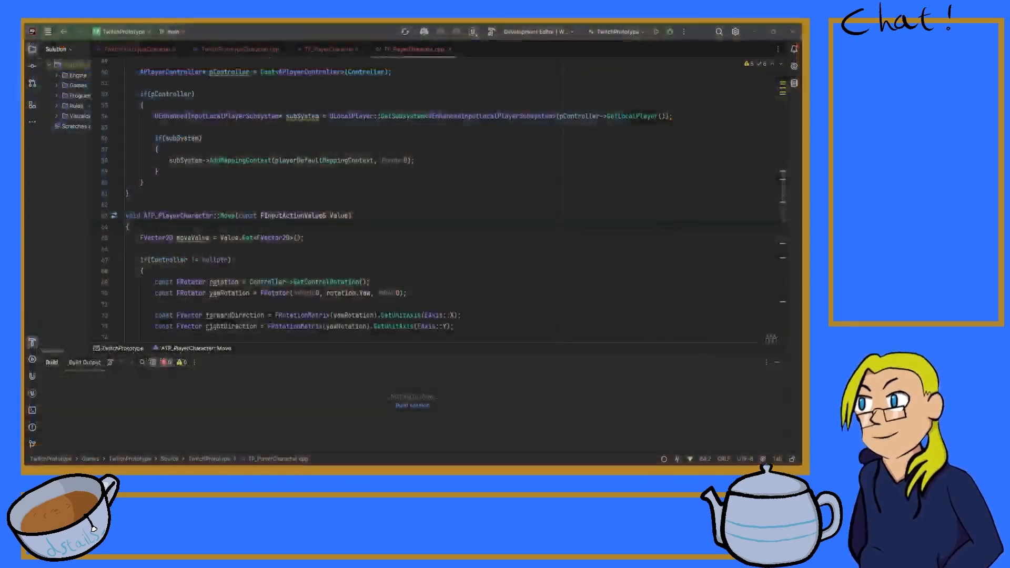